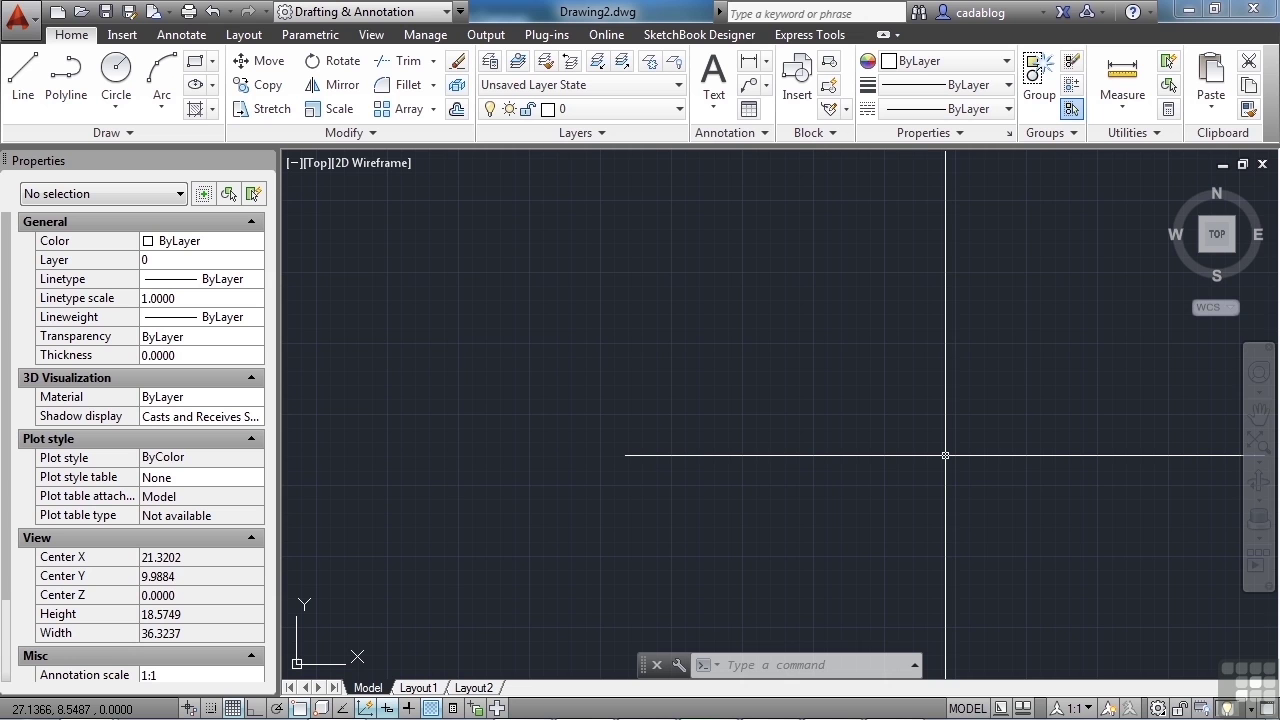
Open Ice Rink Example.dwg, then zoom and pan to centre the three-rink plan
{"action": "type", "text": "open"}
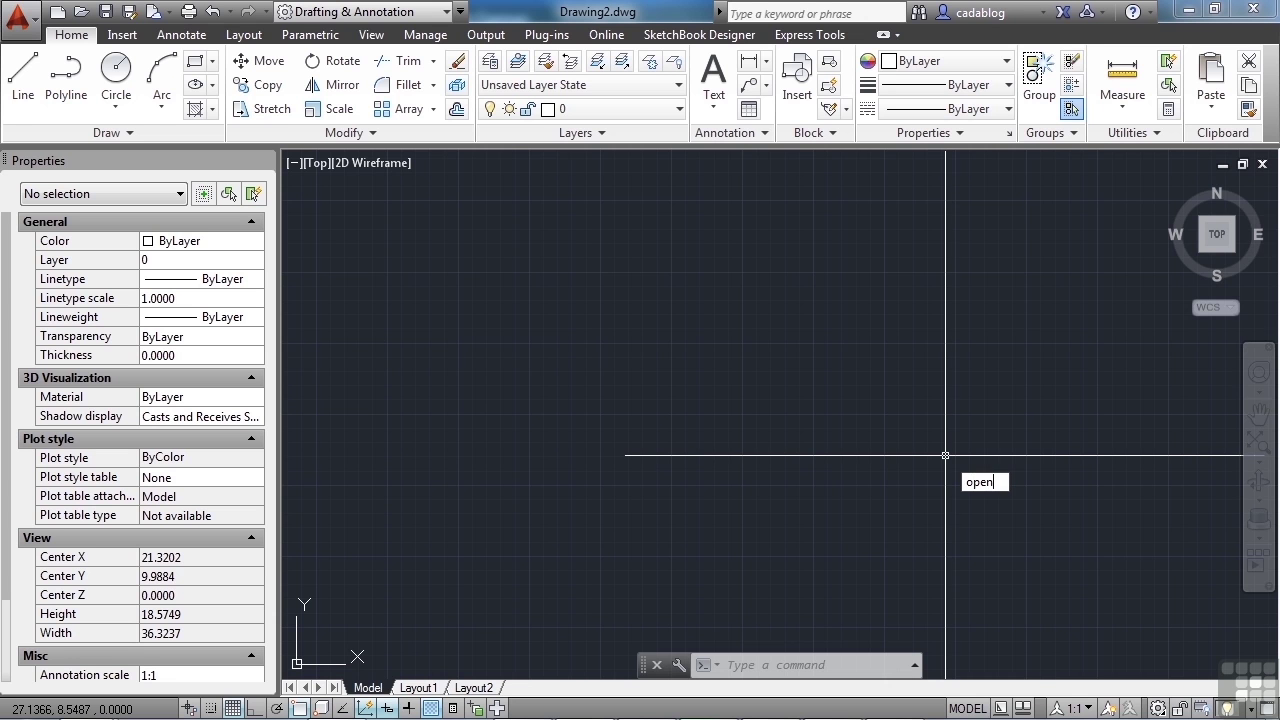
{"action": "key", "text": "Return"}
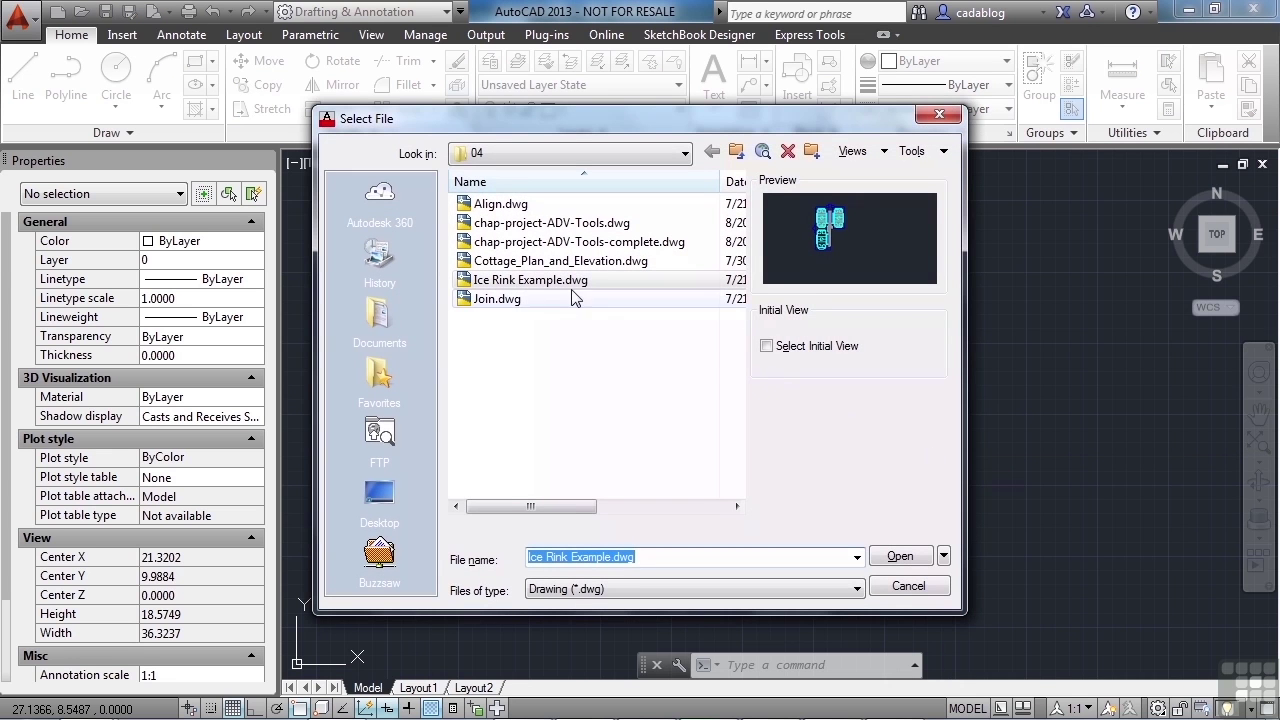
{"action": "left_click", "coordinate": [545, 280]}
{"action": "left_click", "coordinate": [893, 558]}
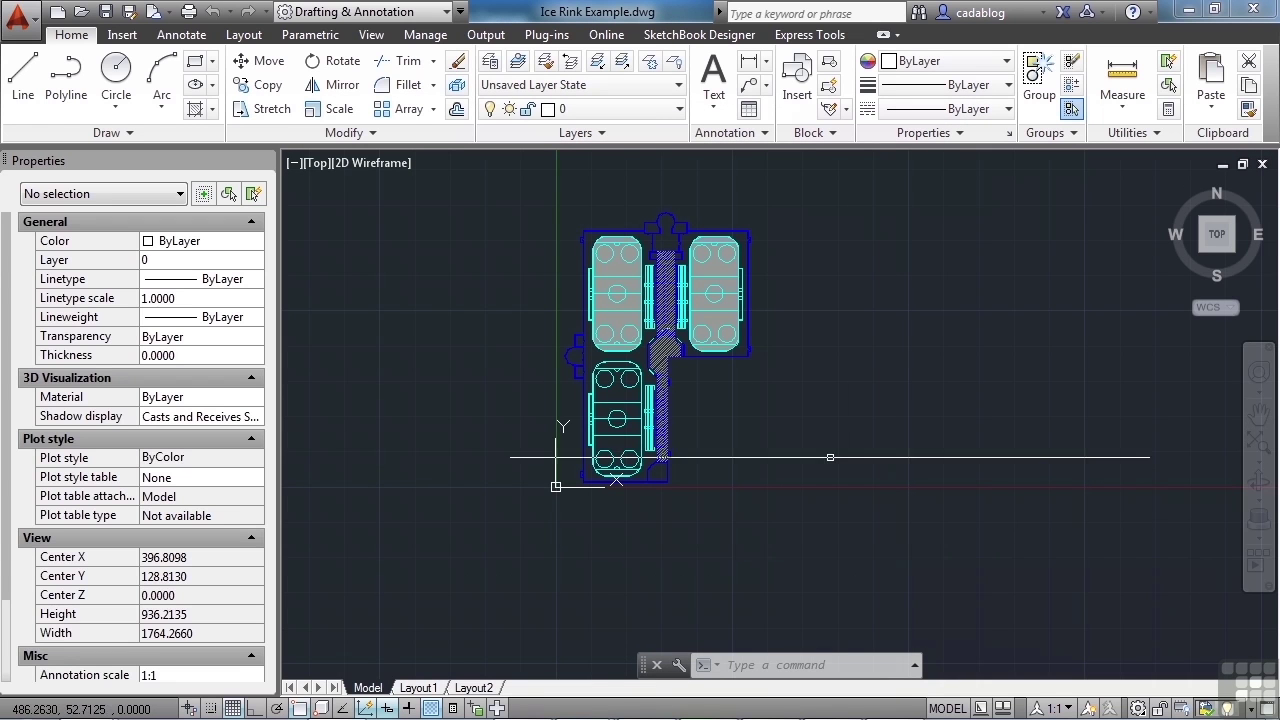
{"action": "scroll", "coordinate": [667, 386], "scroll_direction": "up", "scroll_amount": 2}
{"action": "middle_click_drag", "start_coordinate": [667, 386], "coordinate": [744, 438]}
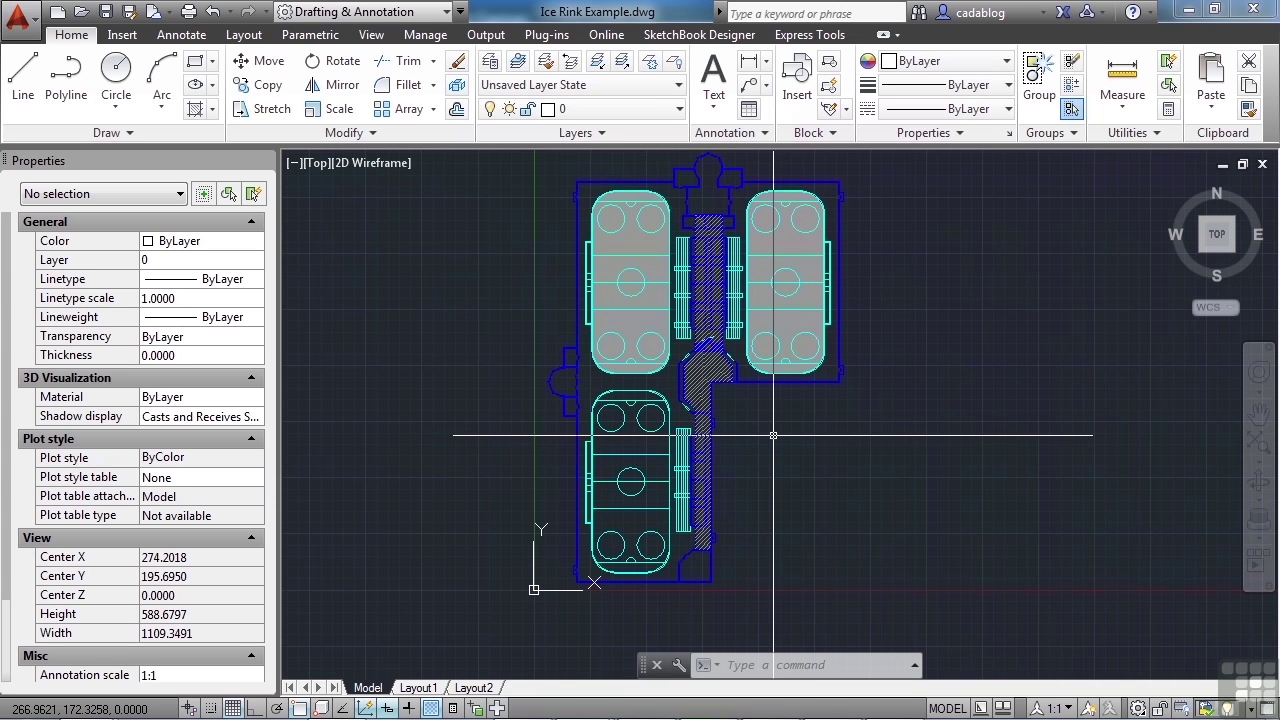
Run FILTER, then move the Object Selection Filters dialog to the centre and make it taller
{"action": "type", "text": "FILTER"}
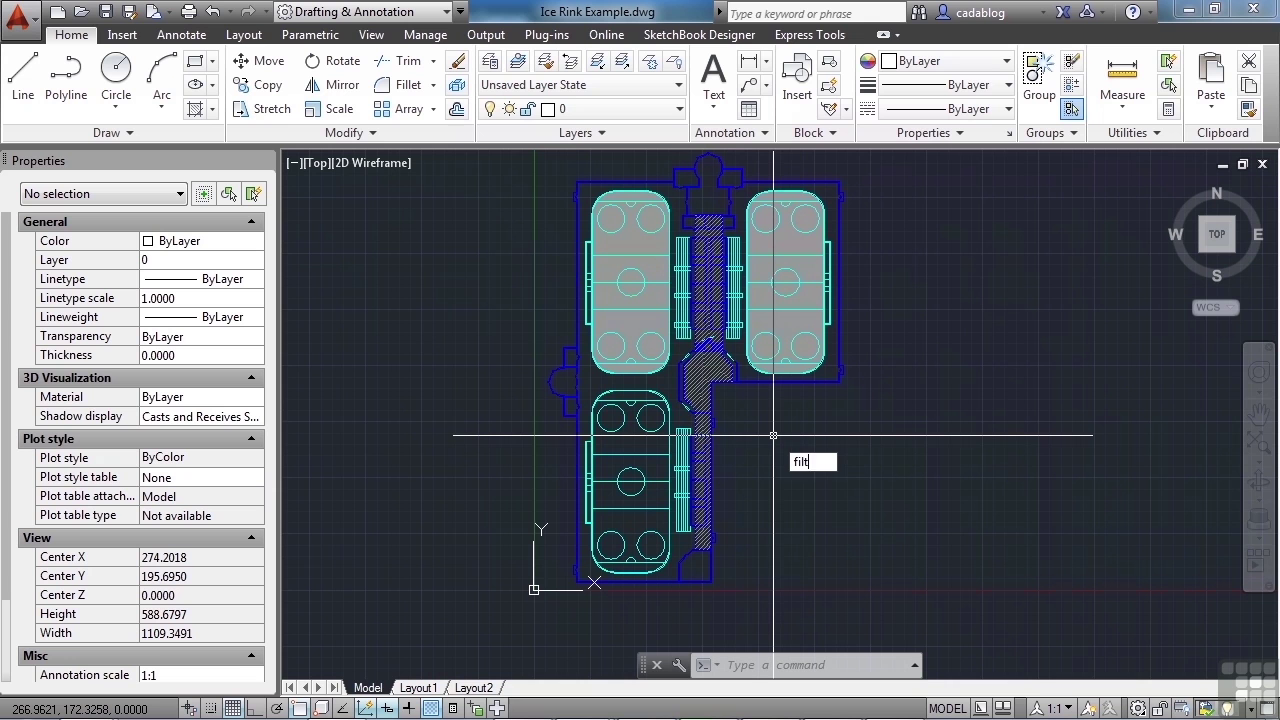
{"action": "key", "text": "Return"}
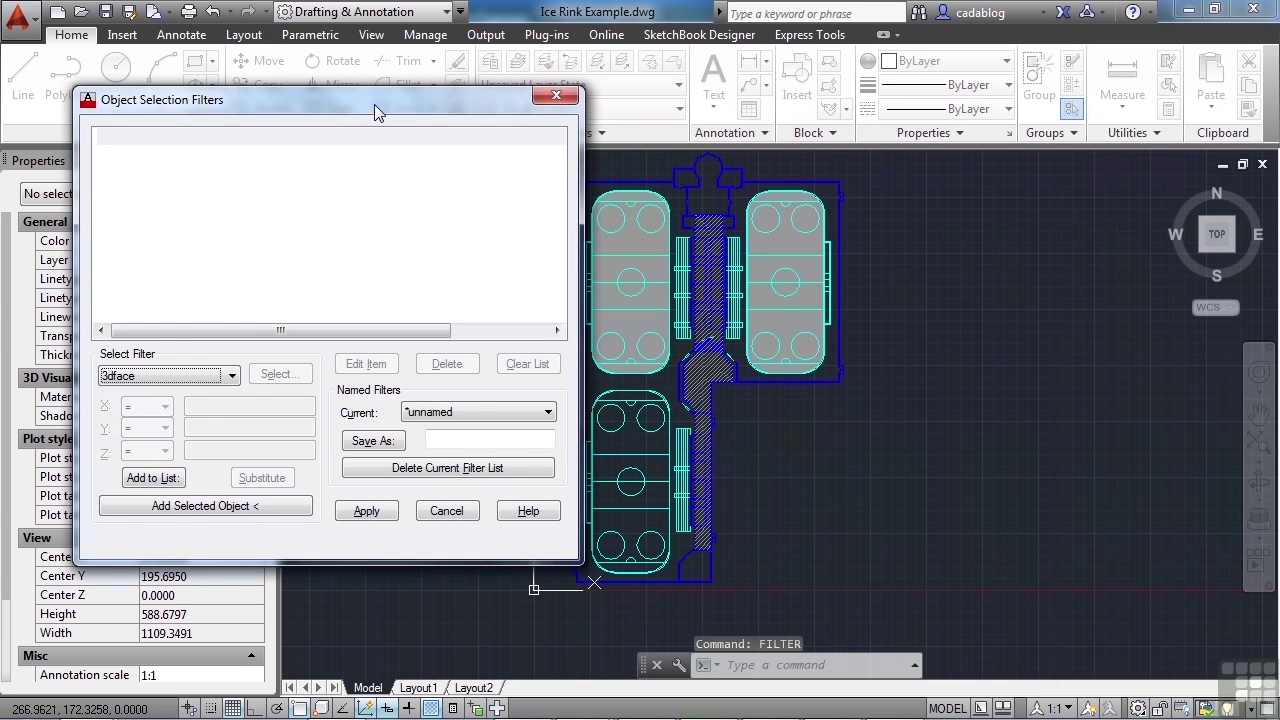
{"action": "left_click_drag", "start_coordinate": [374, 104], "coordinate": [614, 91]}
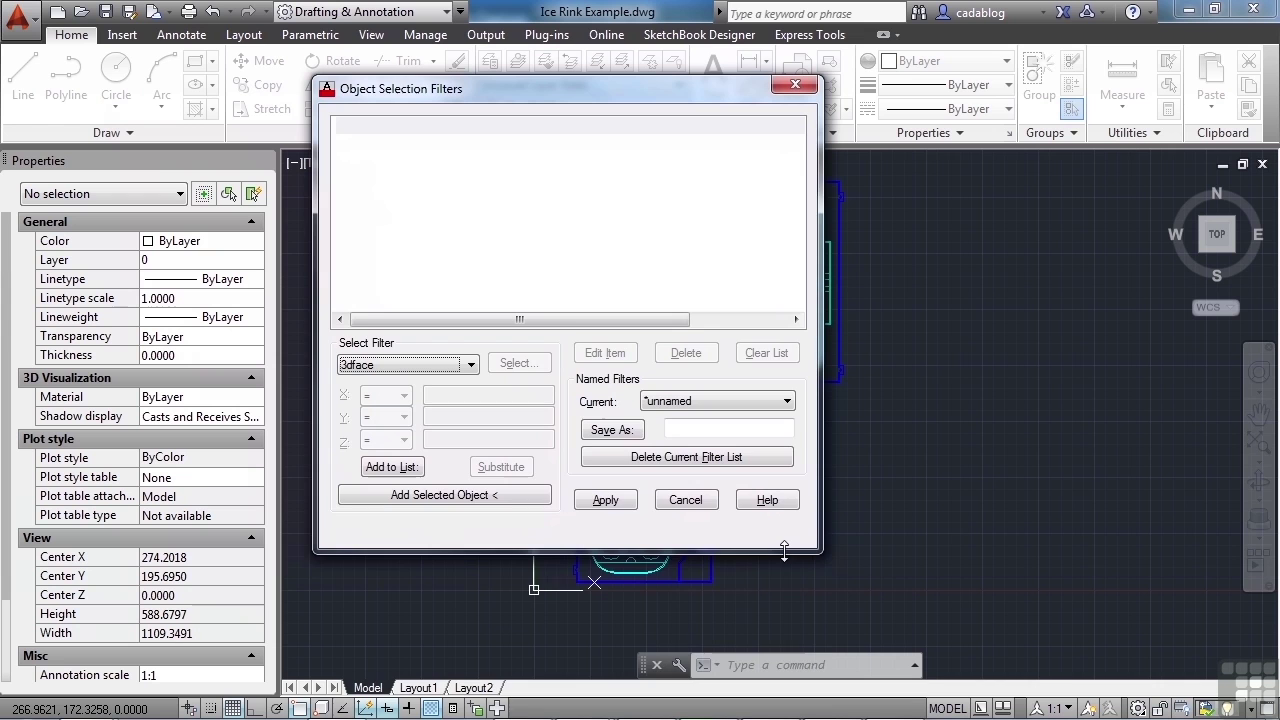
{"action": "left_click_drag", "start_coordinate": [790, 552], "coordinate": [772, 625]}
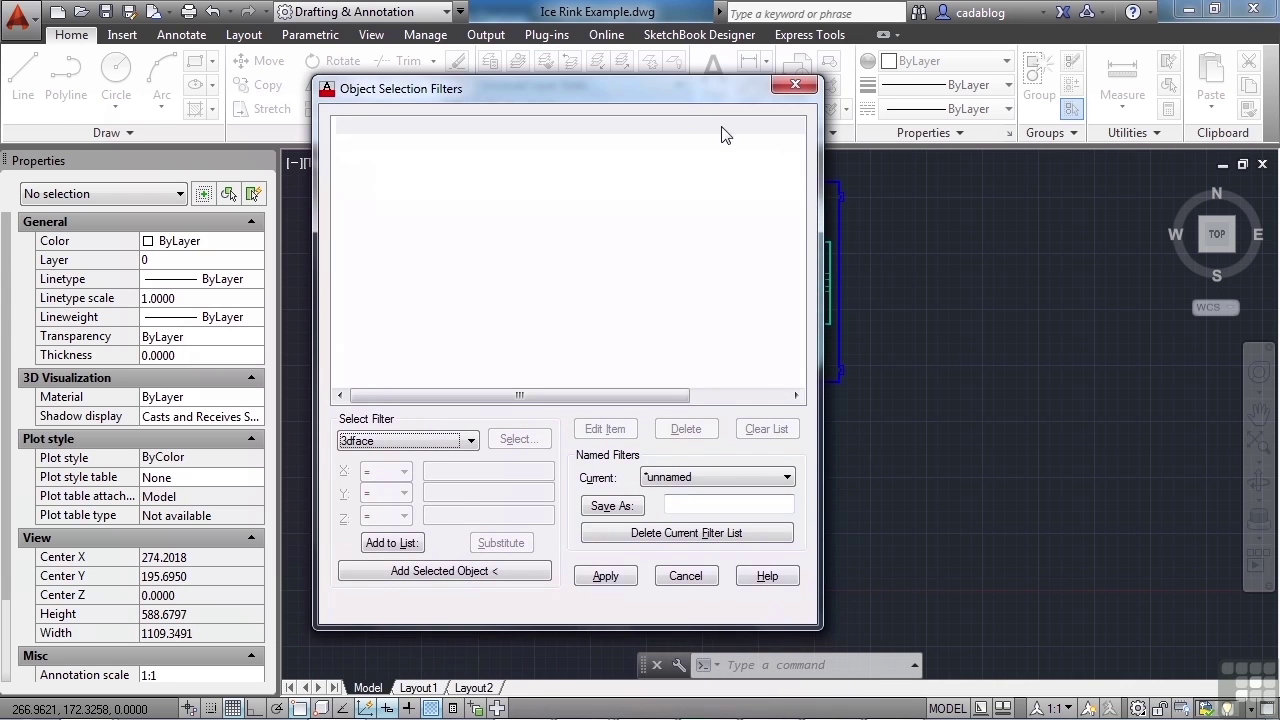
{"action": "left_click_drag", "start_coordinate": [681, 88], "coordinate": [732, 84]}
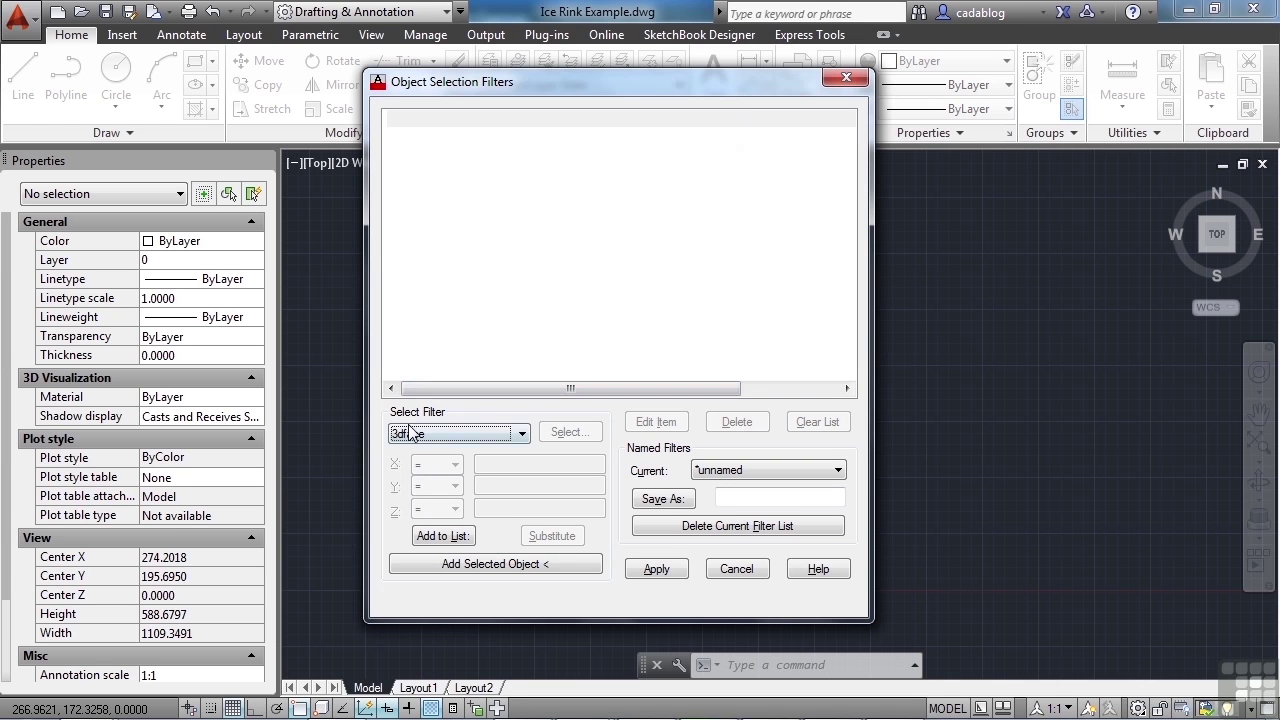
Pick Circle from the Select Filter list of object types
{"action": "left_click", "coordinate": [523, 436]}
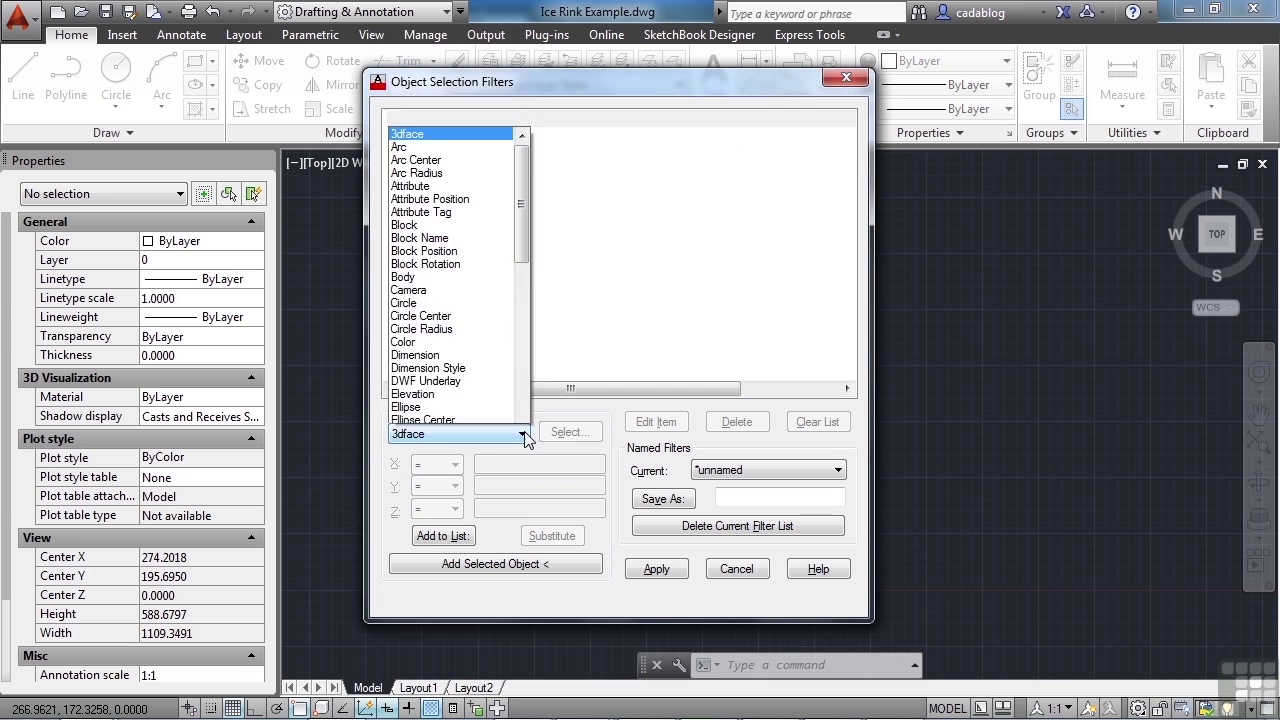
{"action": "mouse_move", "coordinate": [518, 78]}
{"action": "left_mouse_down"}
{"action": "mouse_move", "coordinate": [520, 345]}
{"action": "mouse_move", "coordinate": [556, 66]}
{"action": "left_mouse_up"}
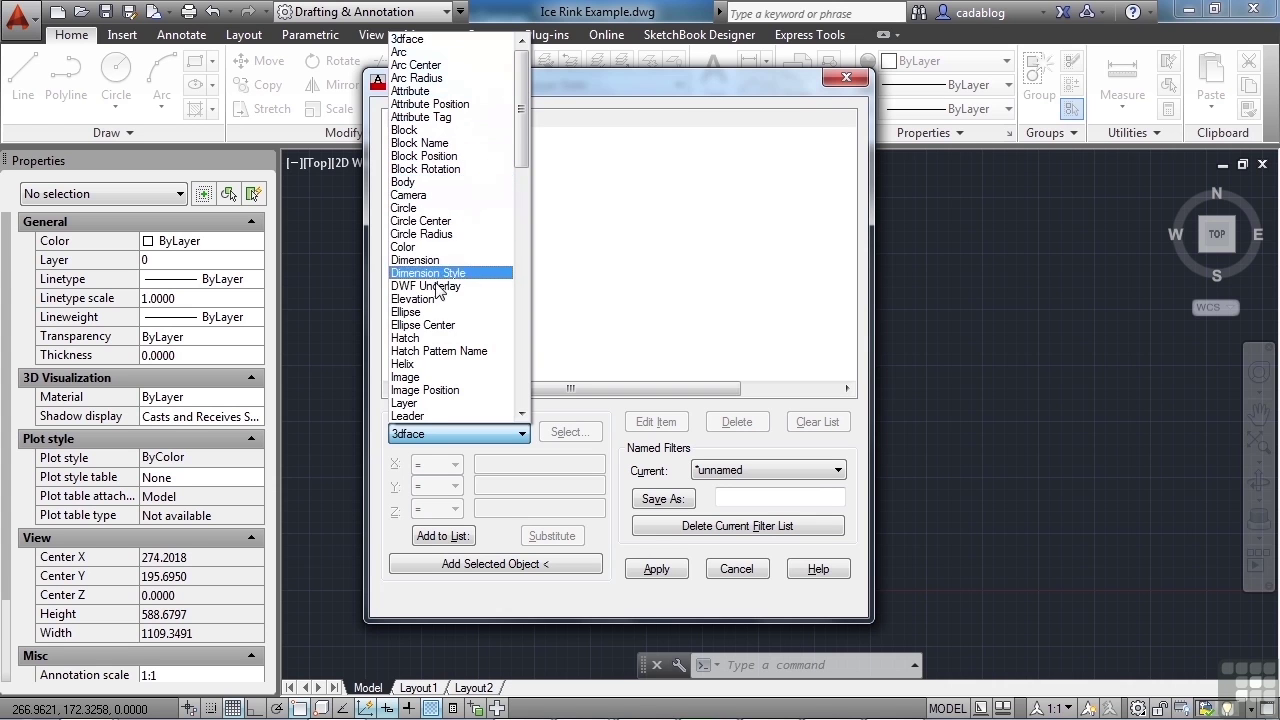
{"action": "scroll", "coordinate": [440, 292], "scroll_direction": "down", "scroll_amount": 5}
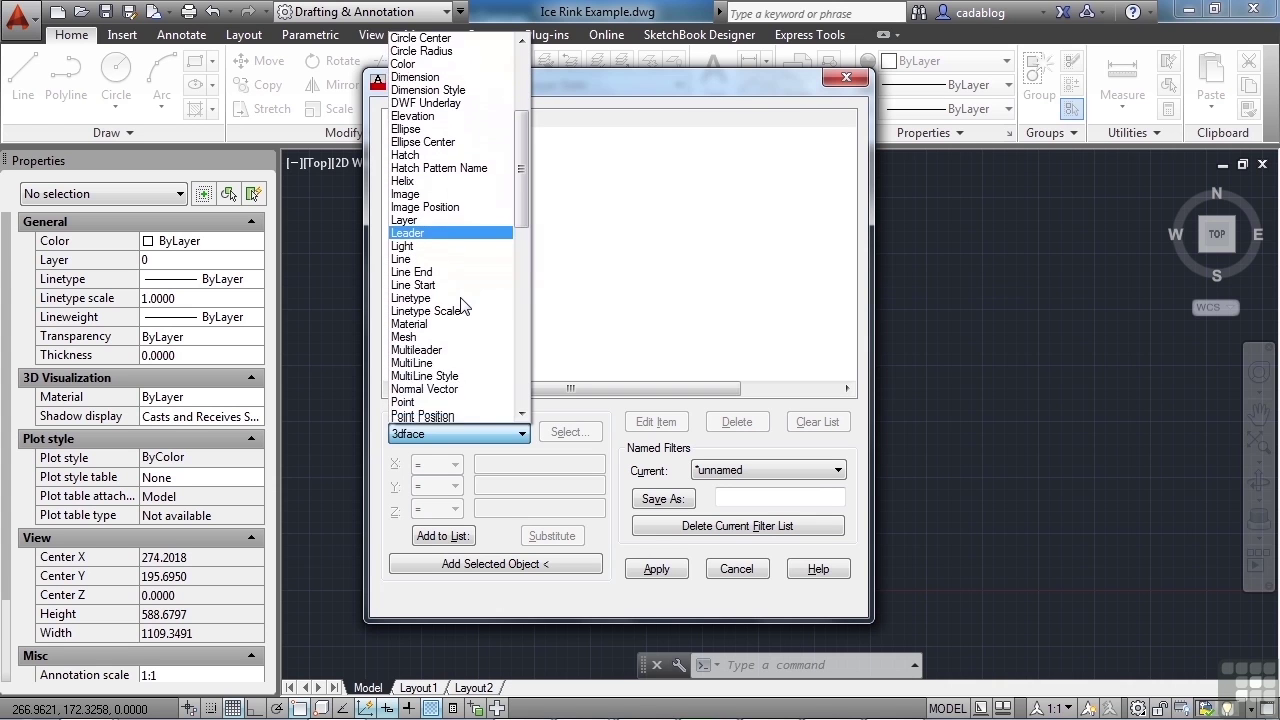
{"action": "scroll", "coordinate": [470, 290], "scroll_direction": "down", "scroll_amount": 2}
{"action": "left_click_drag", "start_coordinate": [520, 194], "coordinate": [544, 82]}
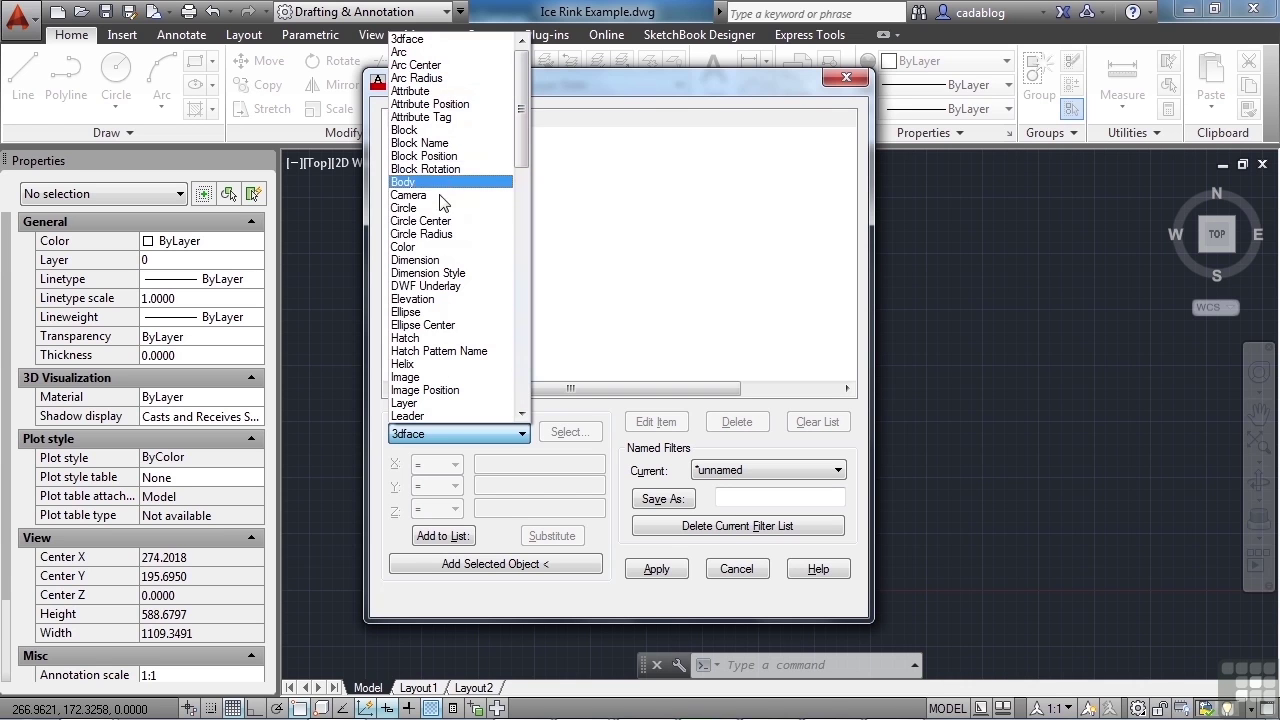
{"action": "left_click", "coordinate": [411, 208]}
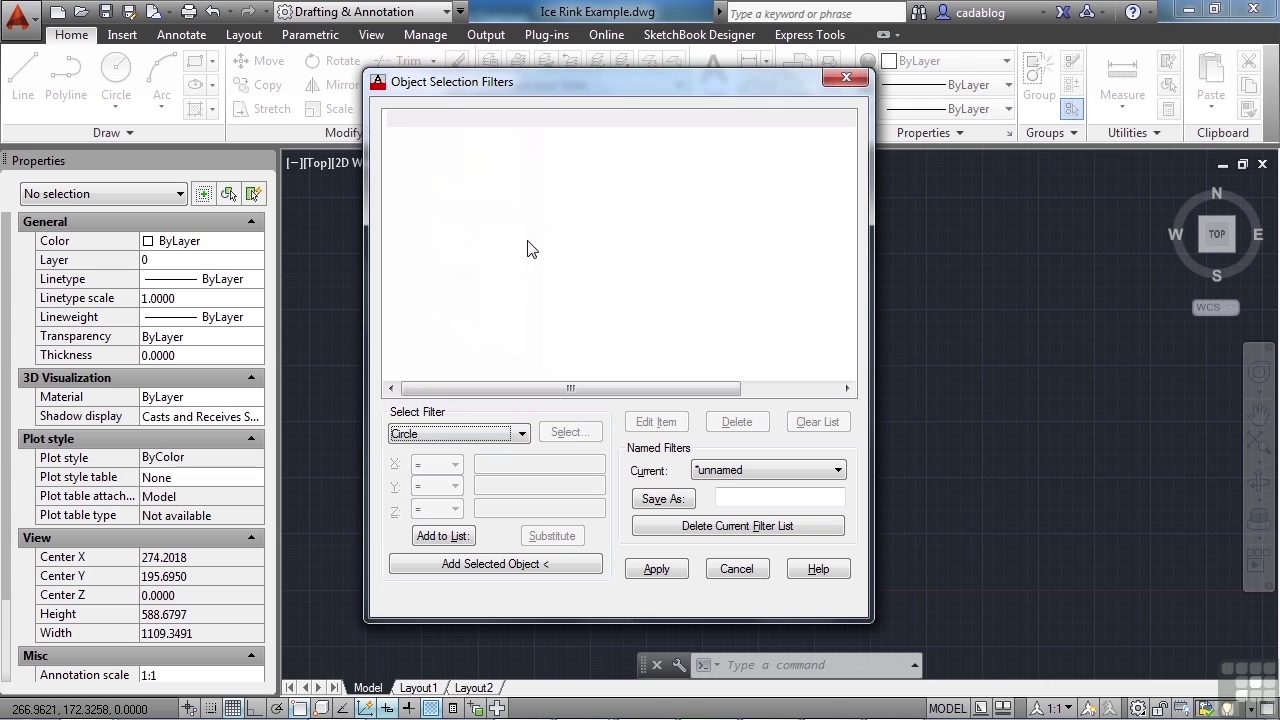
Add Object = Circle to the list, apply it, and window-select the plan to catch 15 circles
{"action": "left_click", "coordinate": [444, 536]}
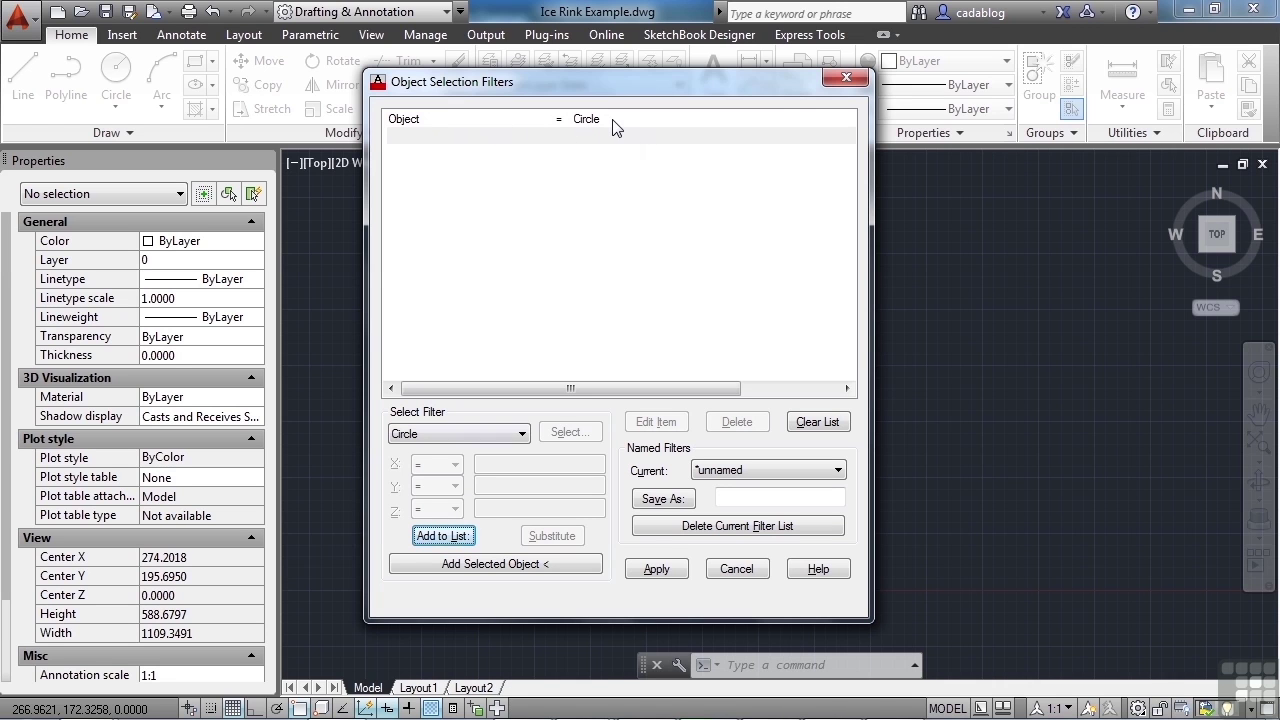
{"action": "left_click", "coordinate": [657, 569]}
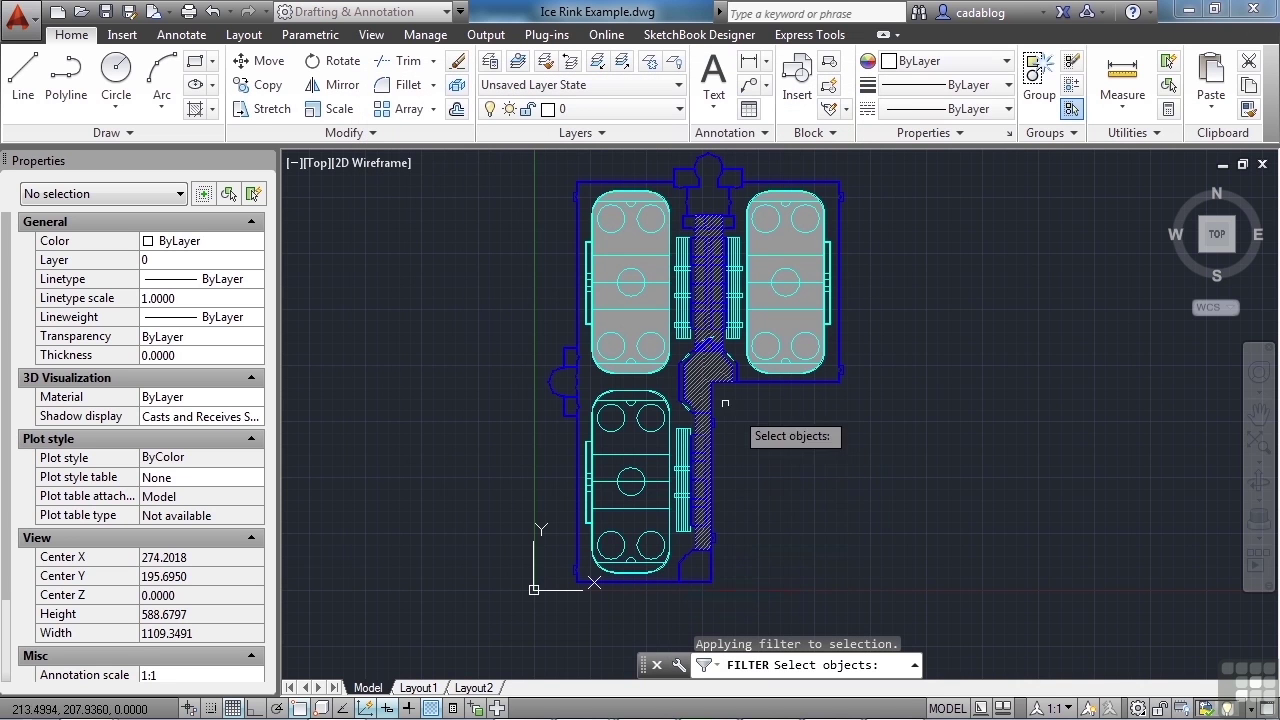
{"action": "scroll", "coordinate": [651, 413], "scroll_direction": "down", "scroll_amount": 2}
{"action": "left_click", "coordinate": [825, 213]}
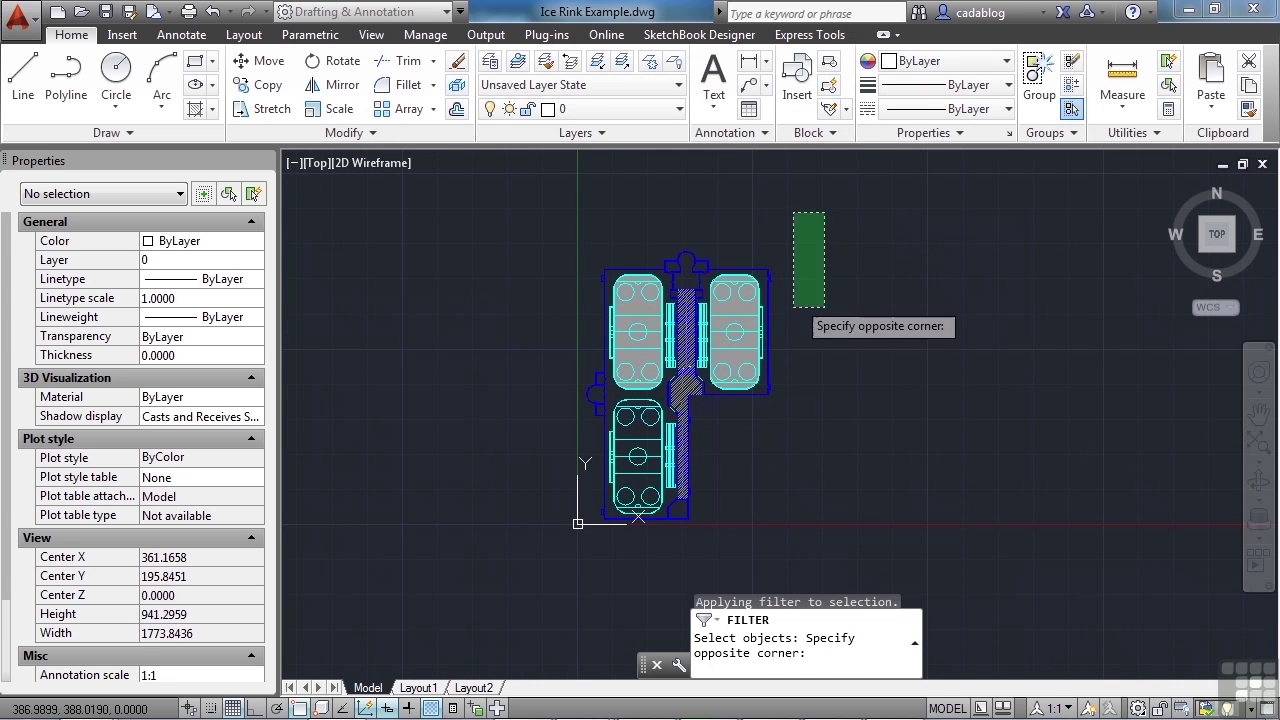
{"action": "left_click", "coordinate": [530, 562]}
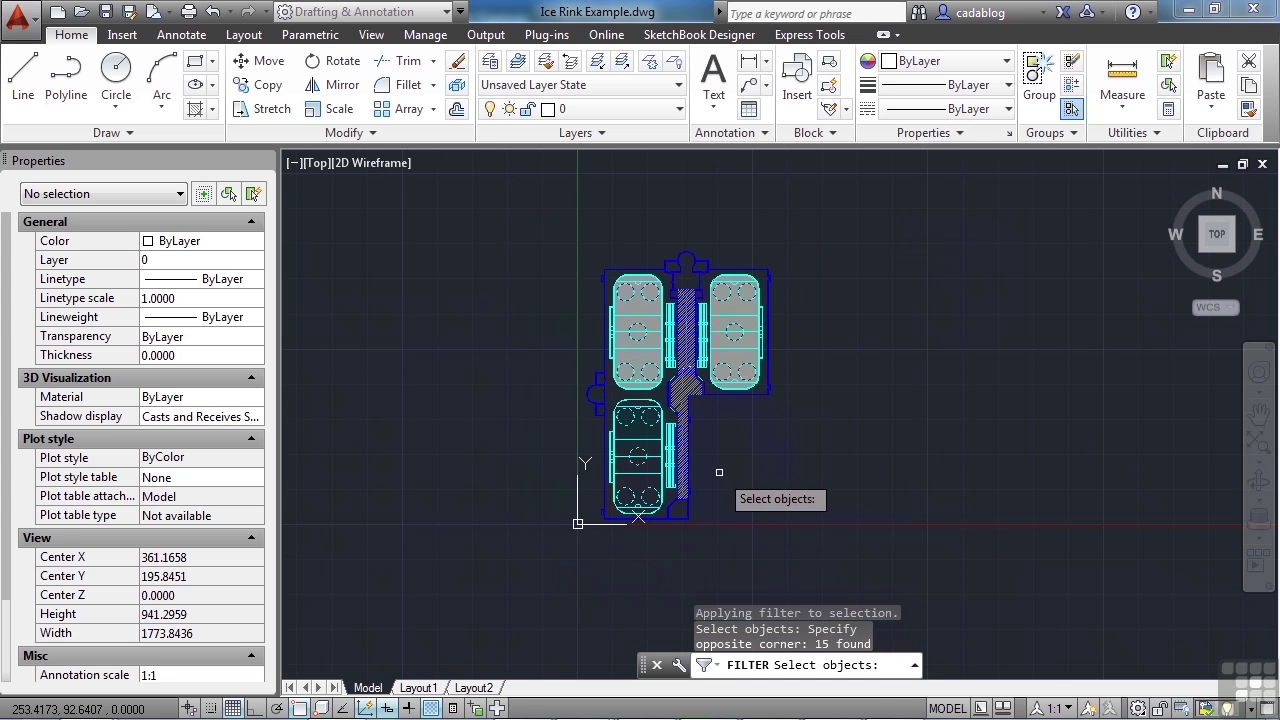
{"action": "scroll", "coordinate": [649, 419], "scroll_direction": "up", "scroll_amount": 2}
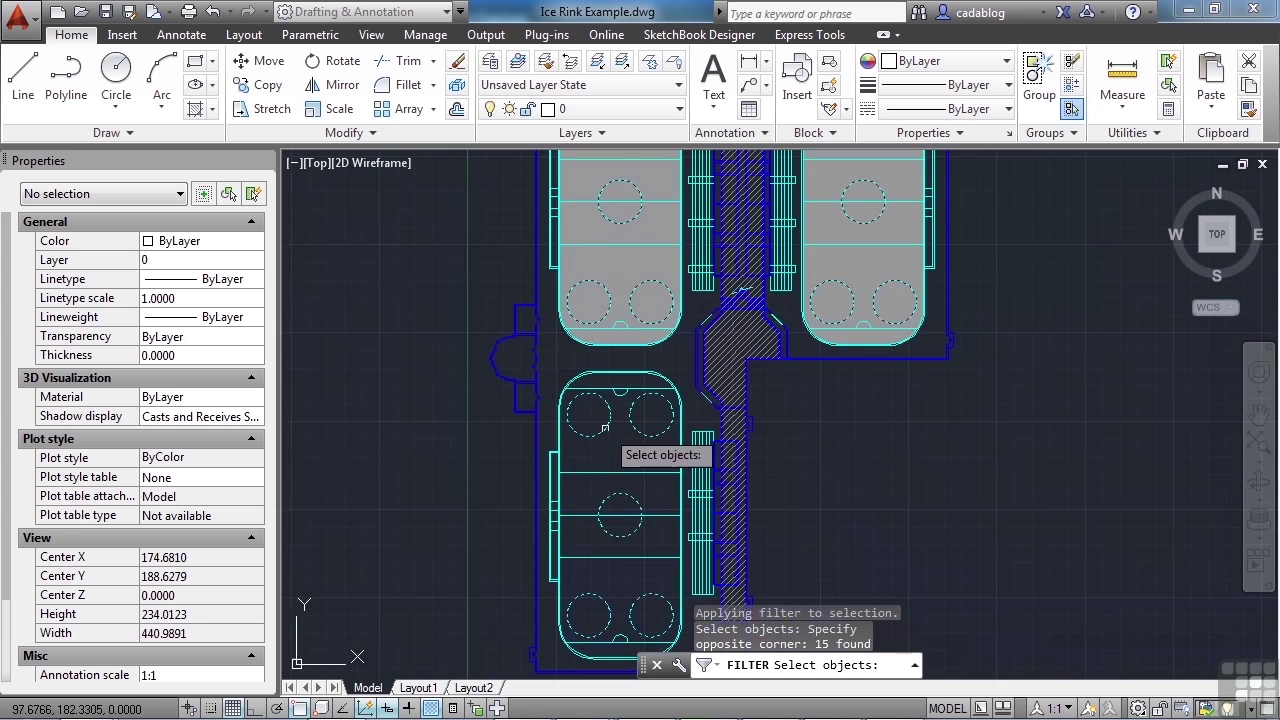
{"action": "scroll", "coordinate": [604, 428], "scroll_direction": "down", "scroll_amount": 3}
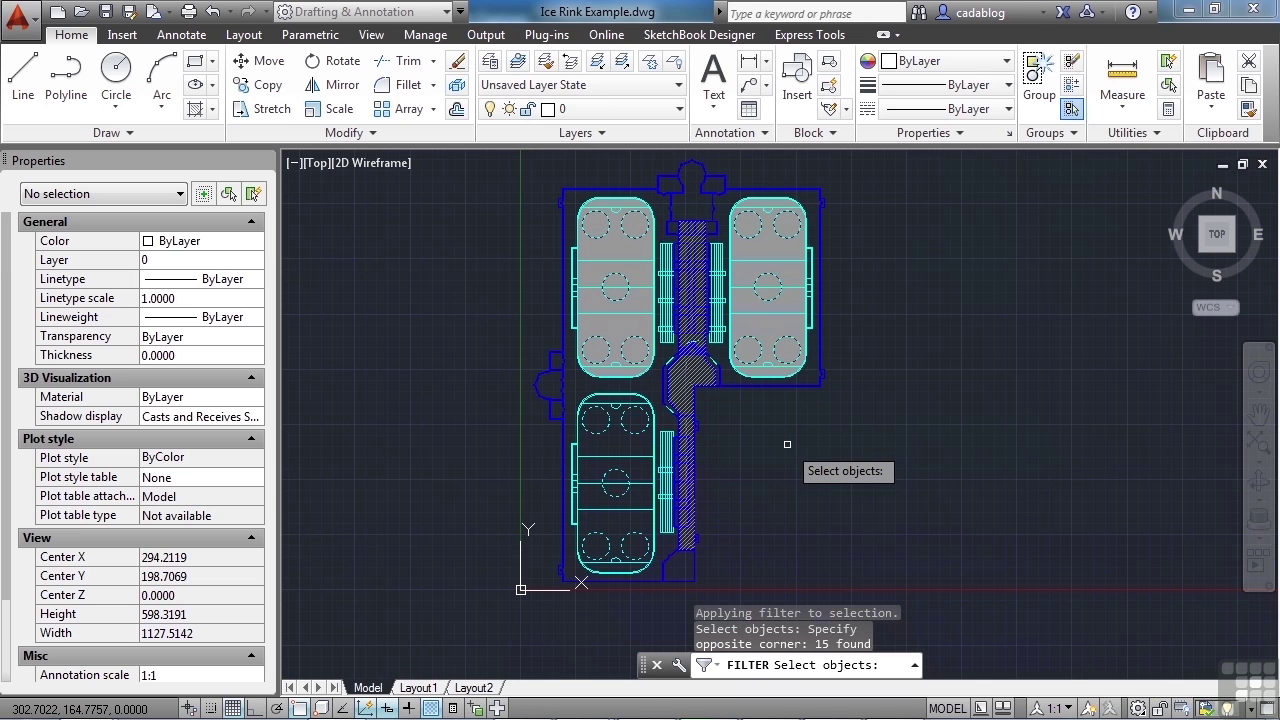
{"action": "key", "text": "Return"}
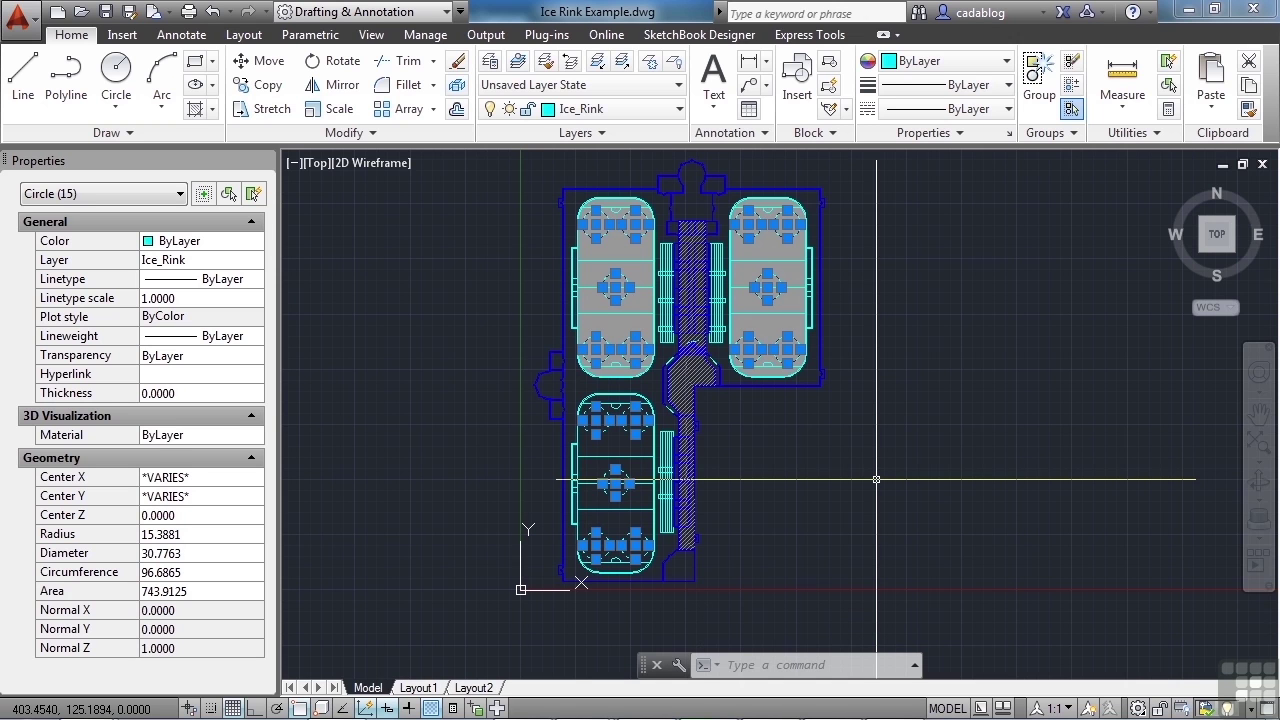
Clear the circle selection, start ERASE, and enter 'FILTER at the Select objects prompt
{"action": "key", "text": "Escape"}
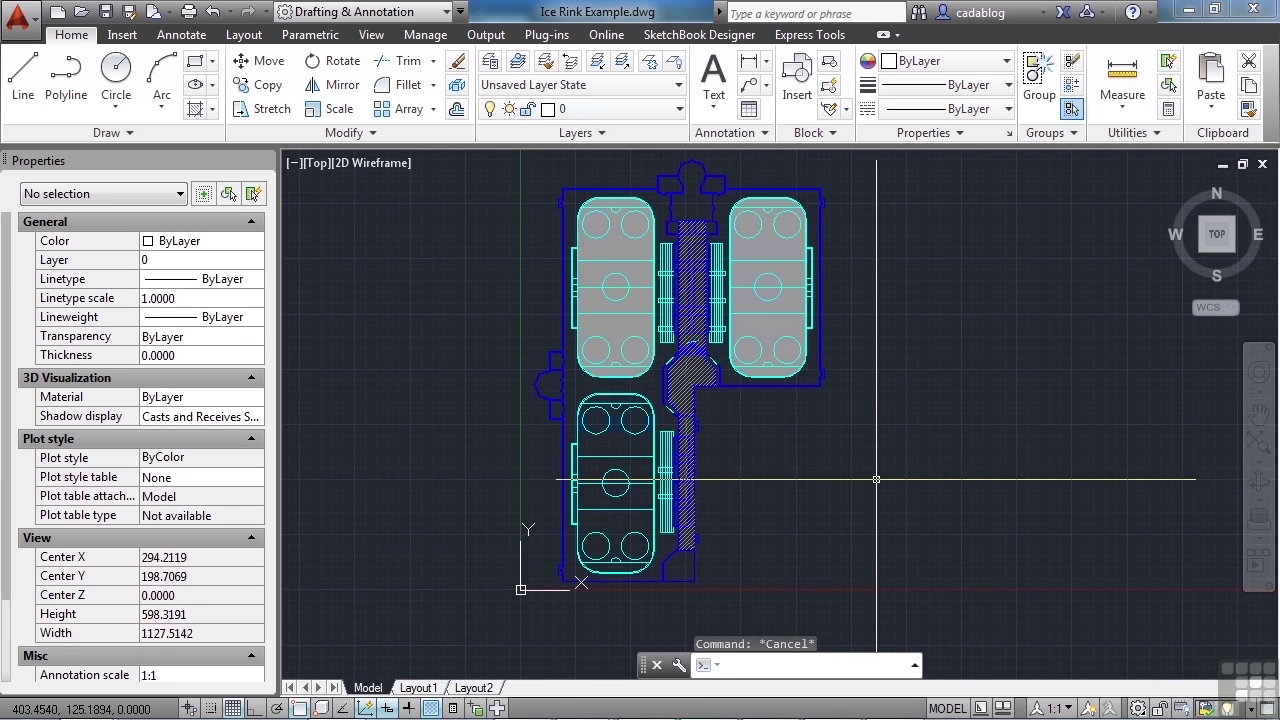
{"action": "type", "text": "filt"}
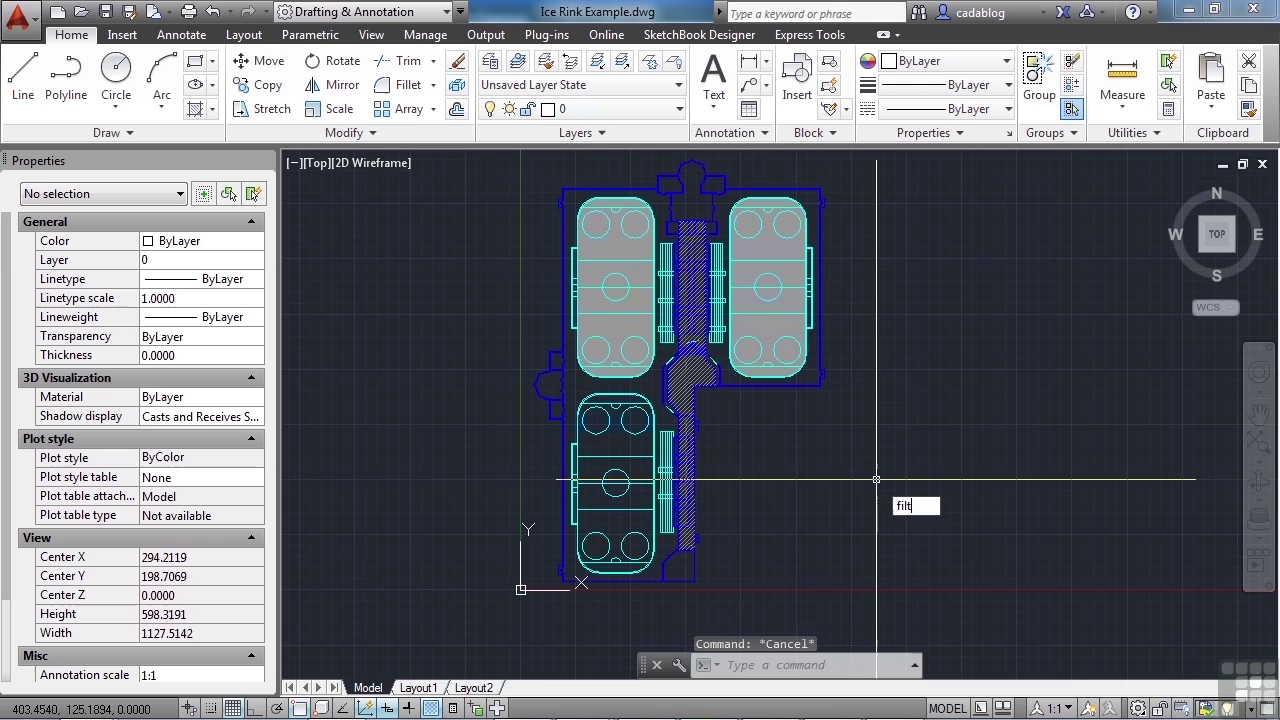
{"action": "key", "text": "Escape"}
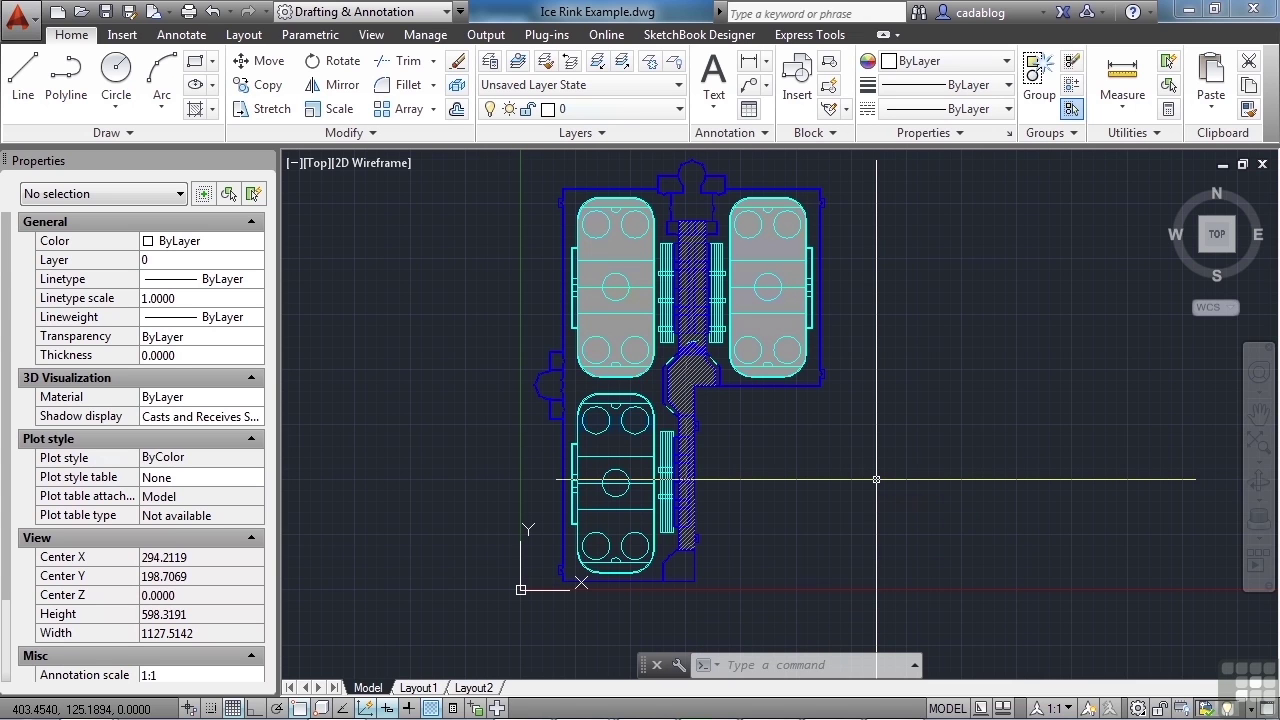
{"action": "type", "text": "erase"}
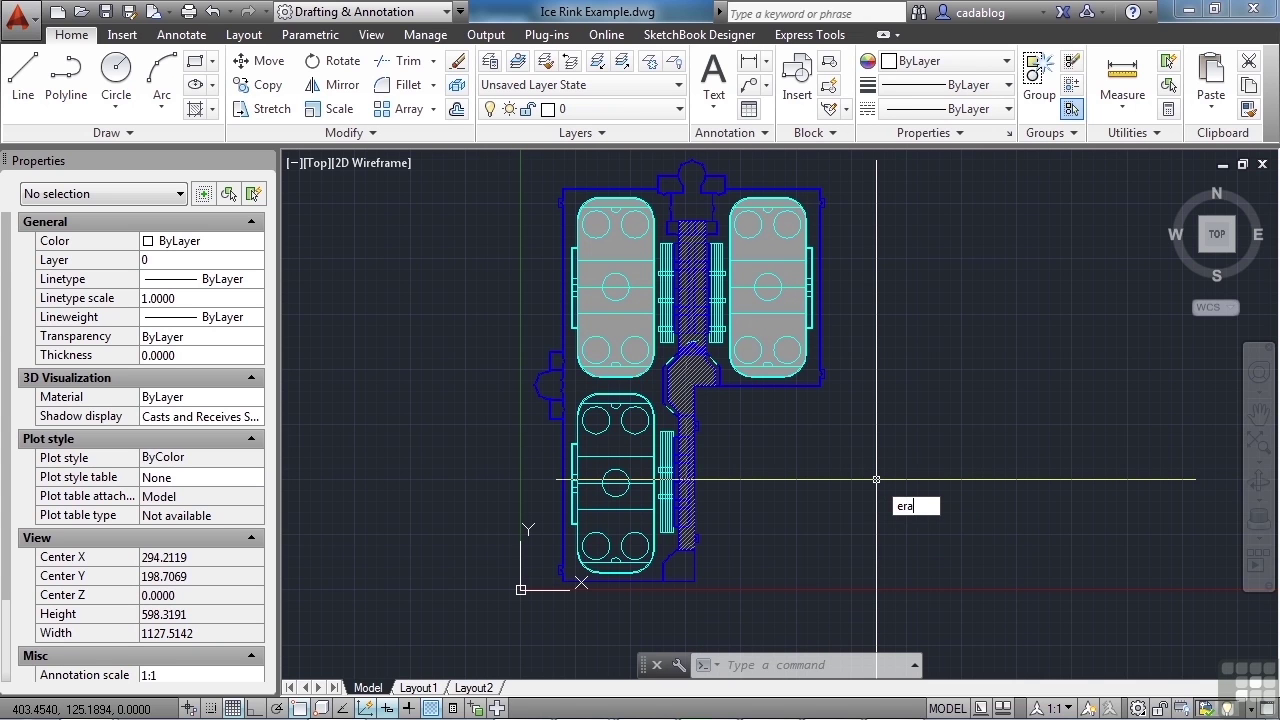
{"action": "key", "text": "Return"}
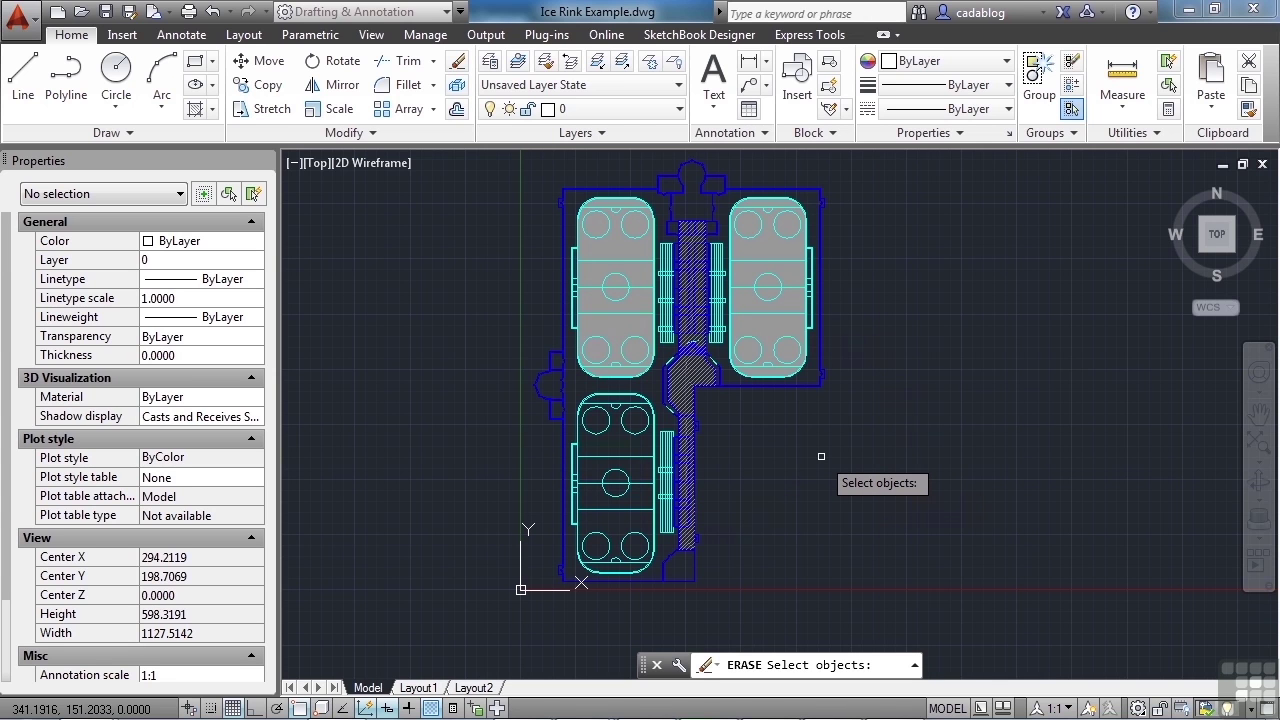
{"action": "type", "text": "'"}
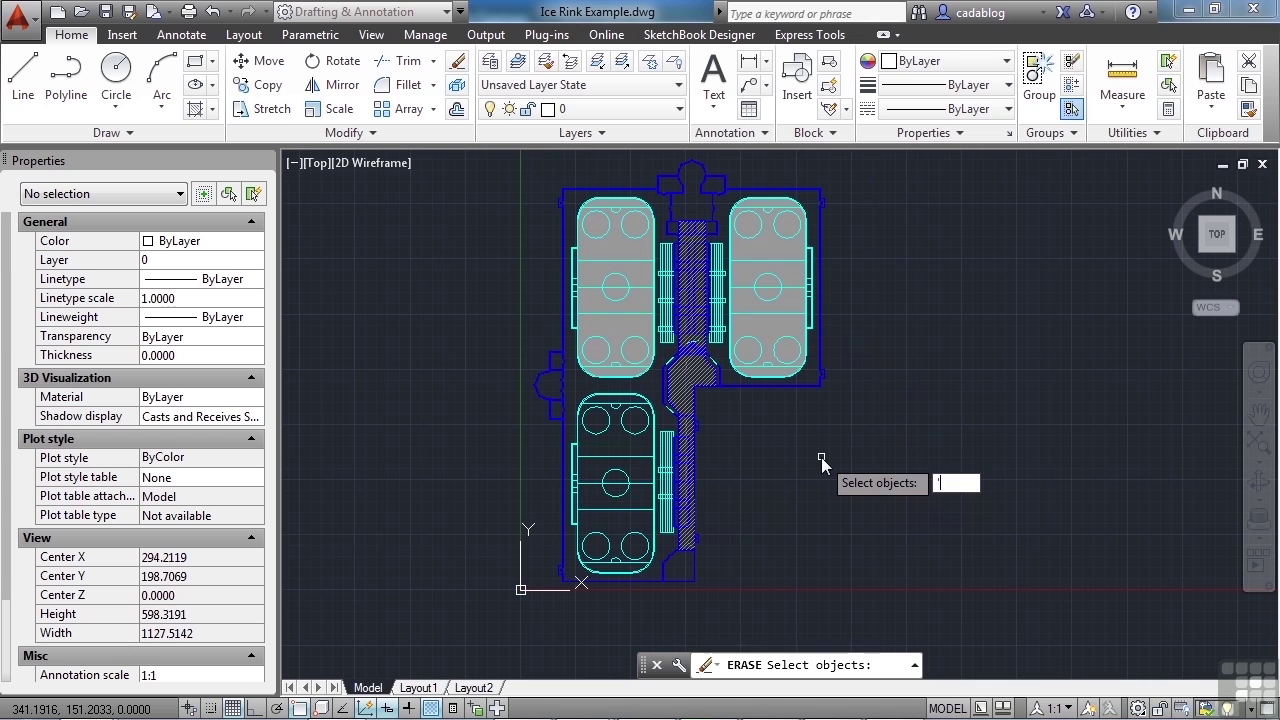
{"action": "type", "text": "filter"}
Apply the circle filter over a crossing window of the rinks and erase the 15 circles
{"action": "key", "text": "Return"}
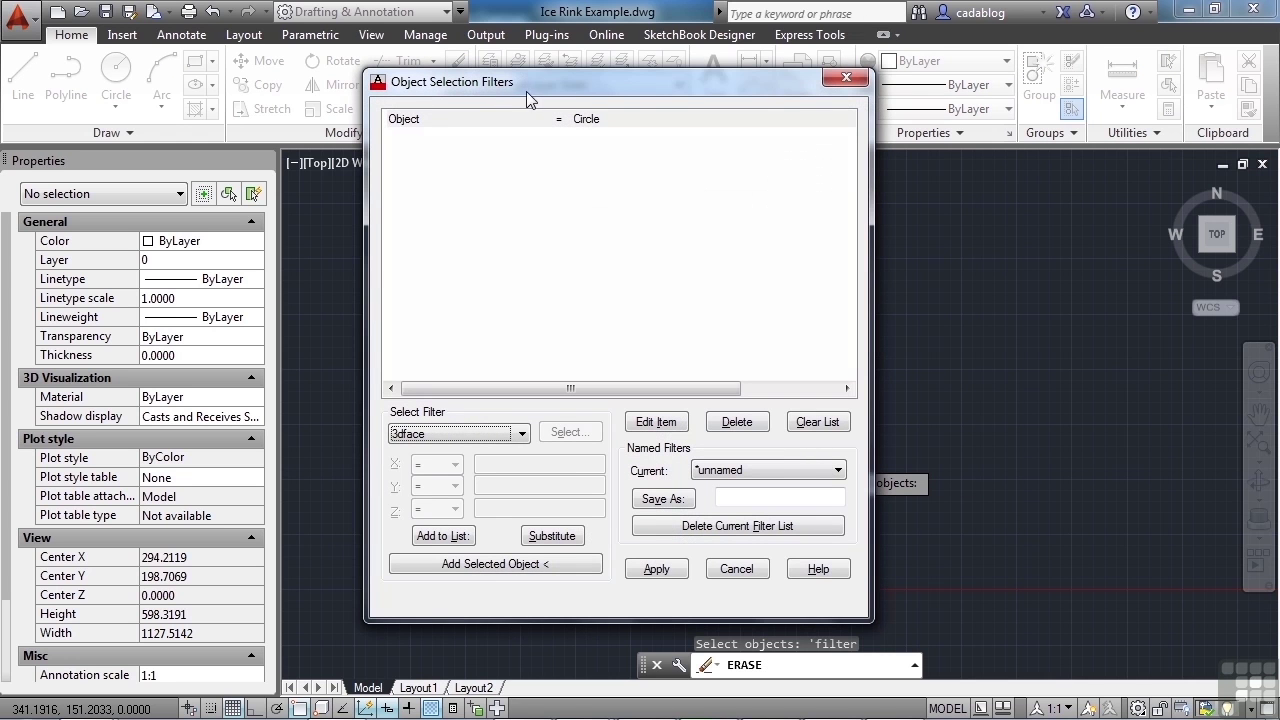
{"action": "left_click_drag", "start_coordinate": [542, 90], "coordinate": [388, 63]}
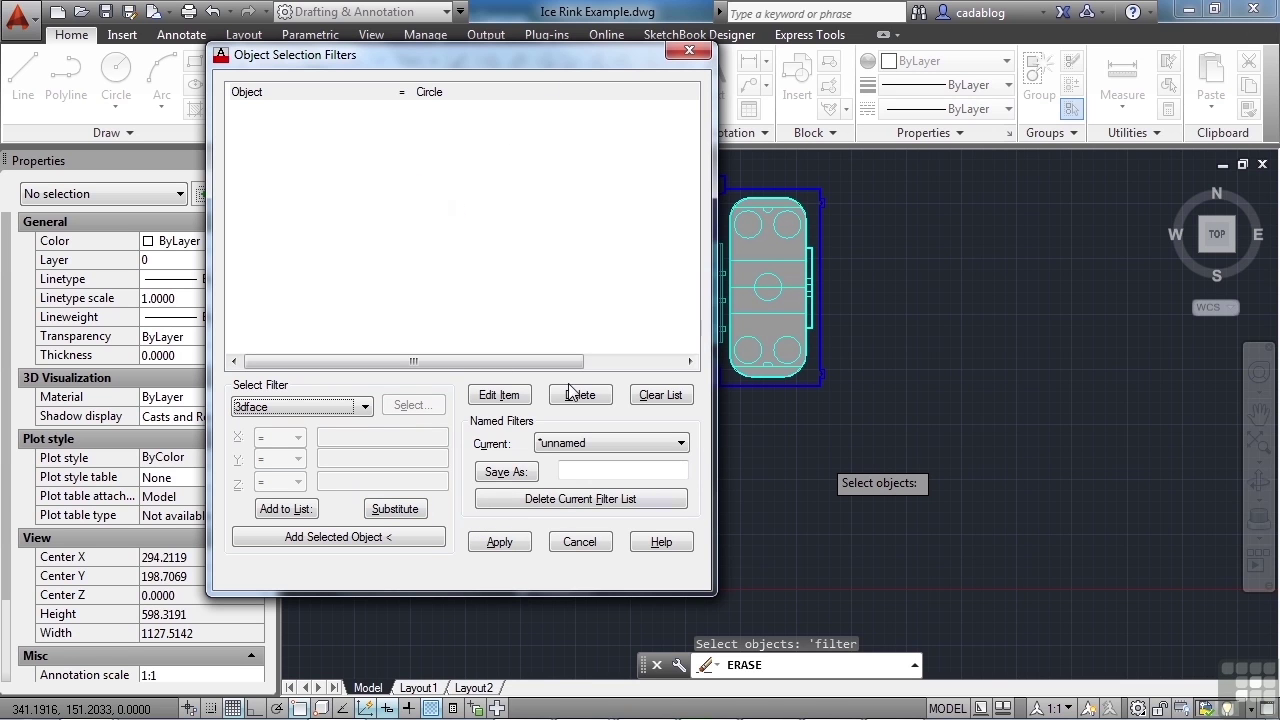
{"action": "left_click", "coordinate": [499, 542]}
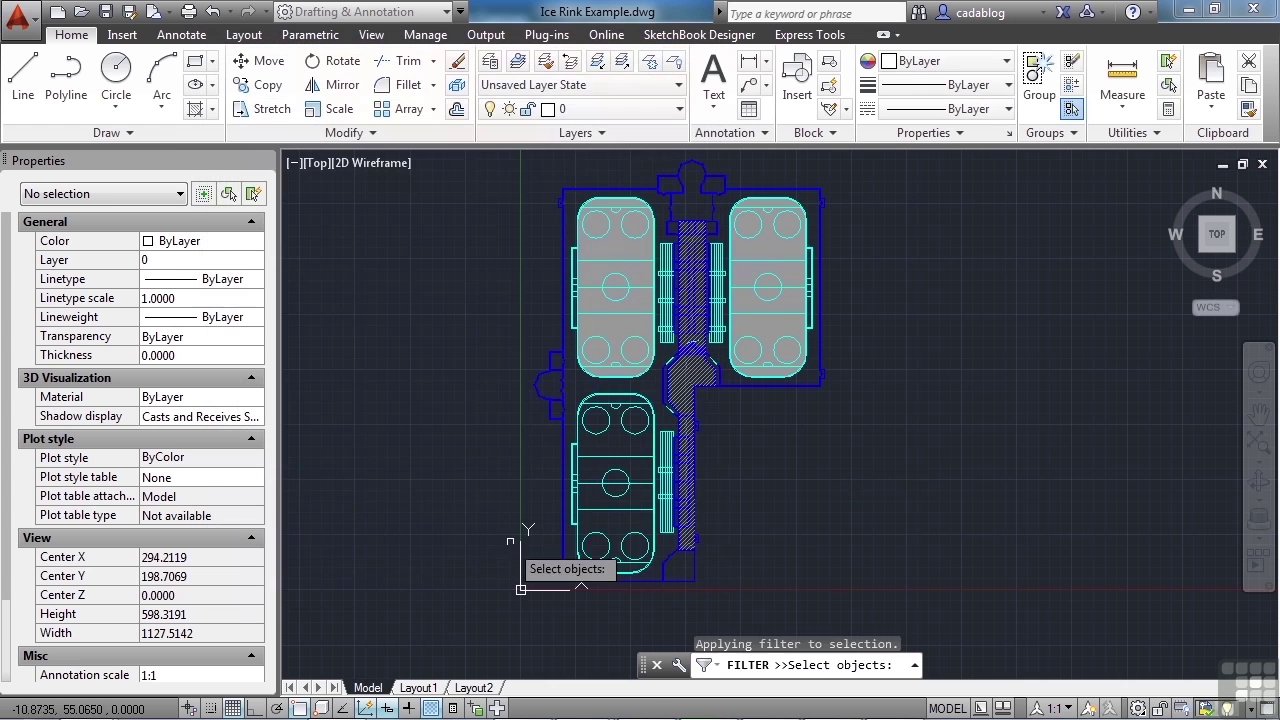
{"action": "left_click", "coordinate": [868, 173]}
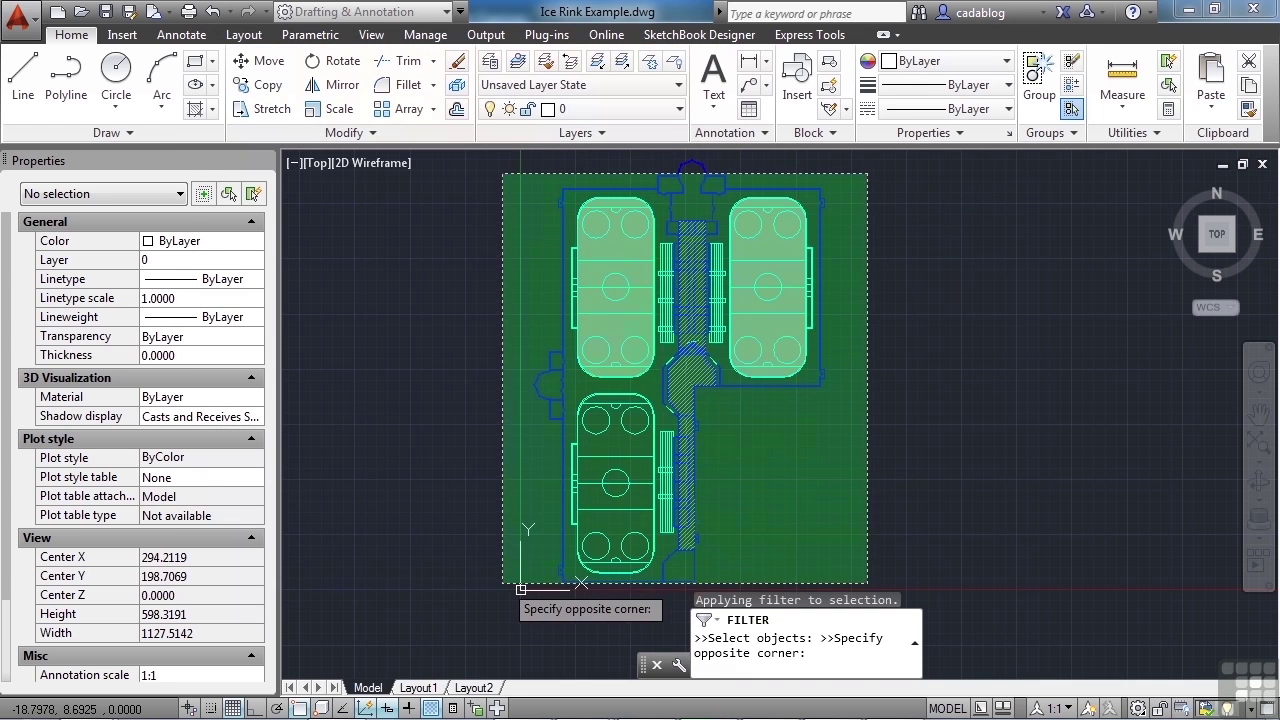
{"action": "left_click", "coordinate": [503, 584]}
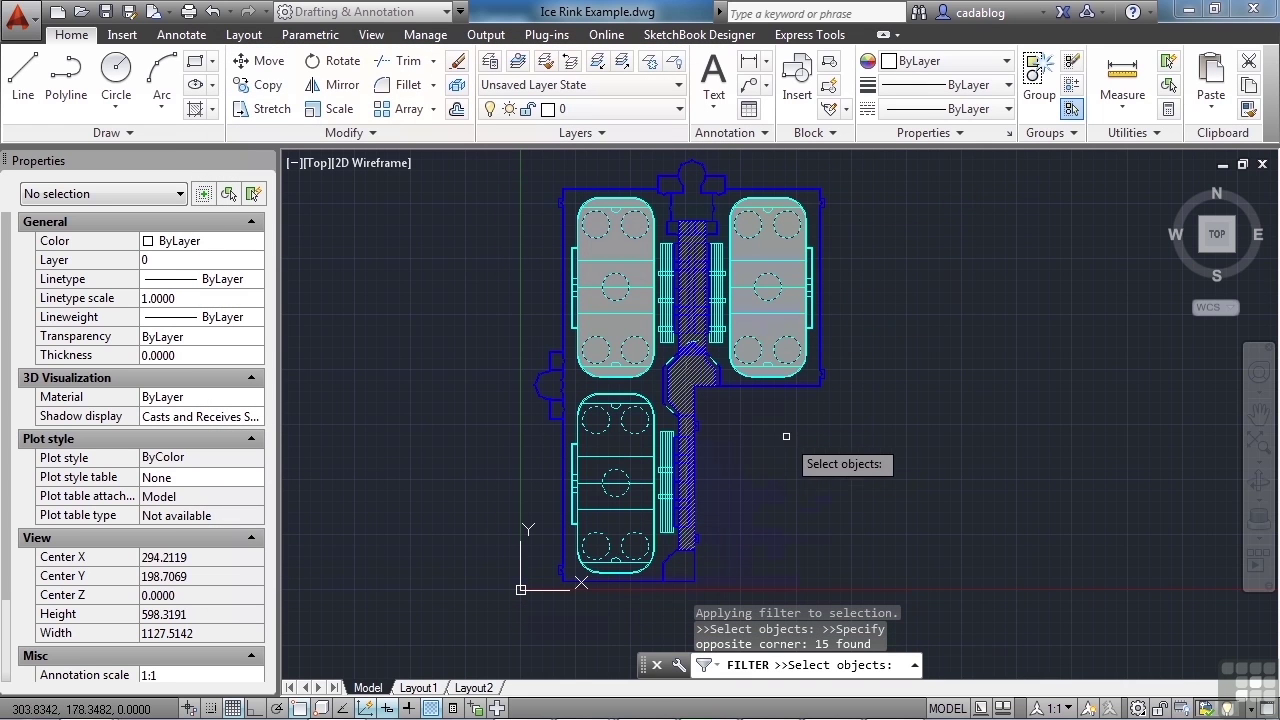
{"action": "key", "text": "Return"}
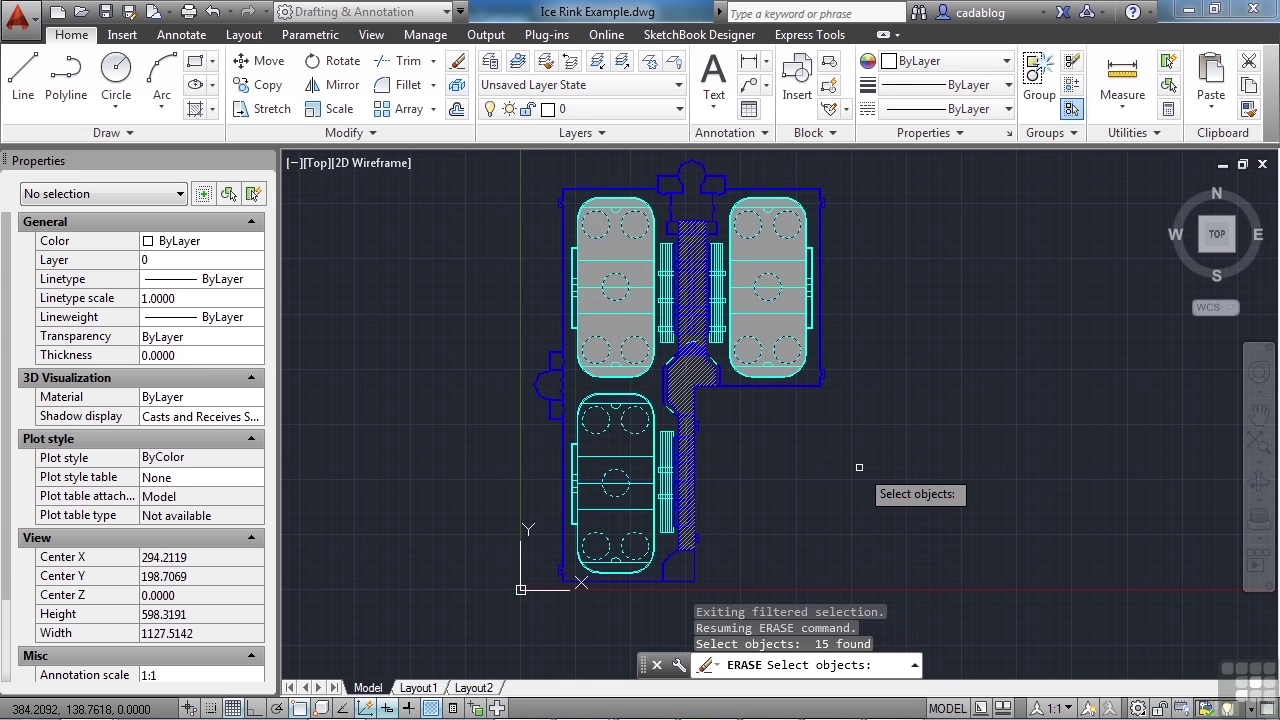
{"action": "key", "text": "Return"}
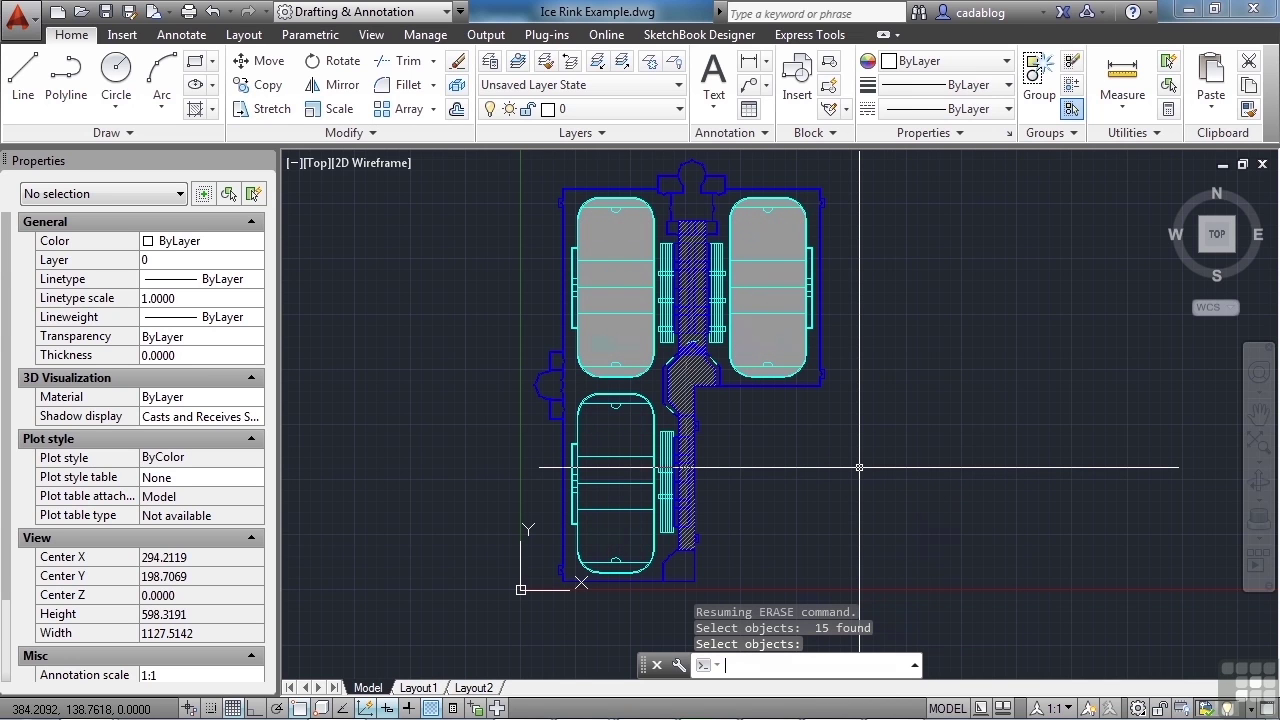
{"action": "key", "text": "ctrl+z"}
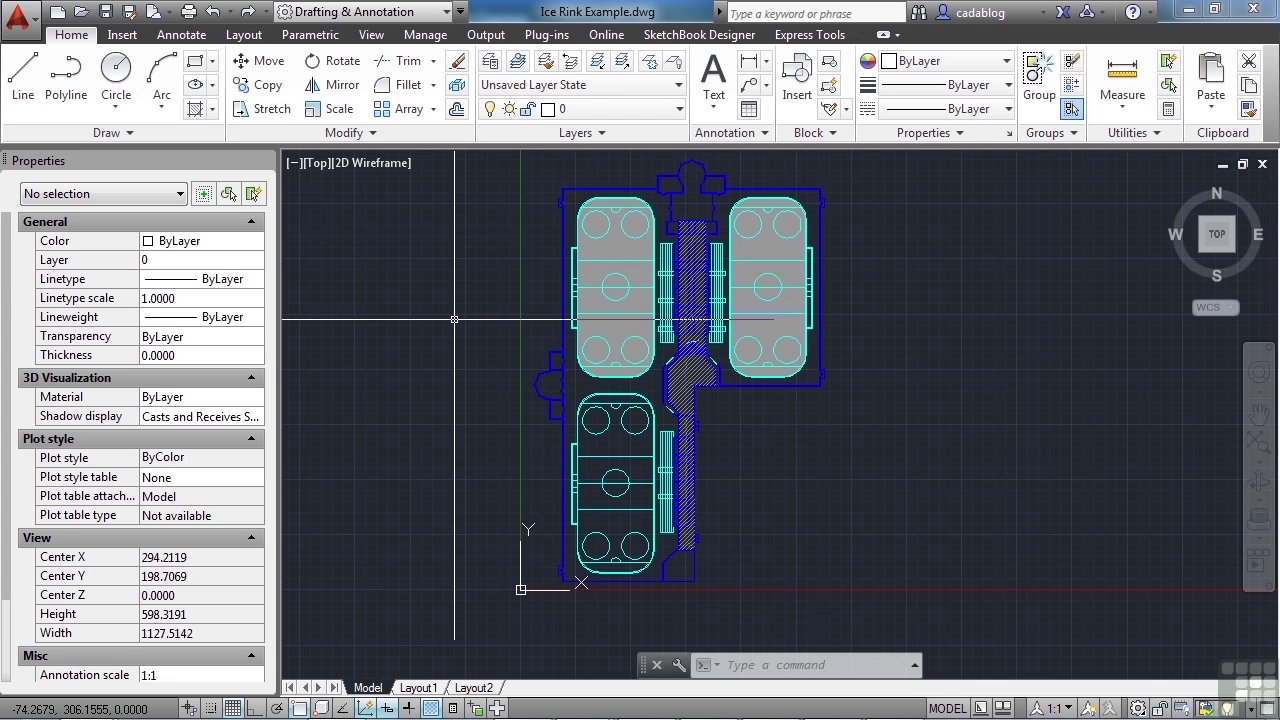
Reopen FILTER and save the Object = Circle filter as 'circle', keeping it current
{"action": "type", "text": "filter"}
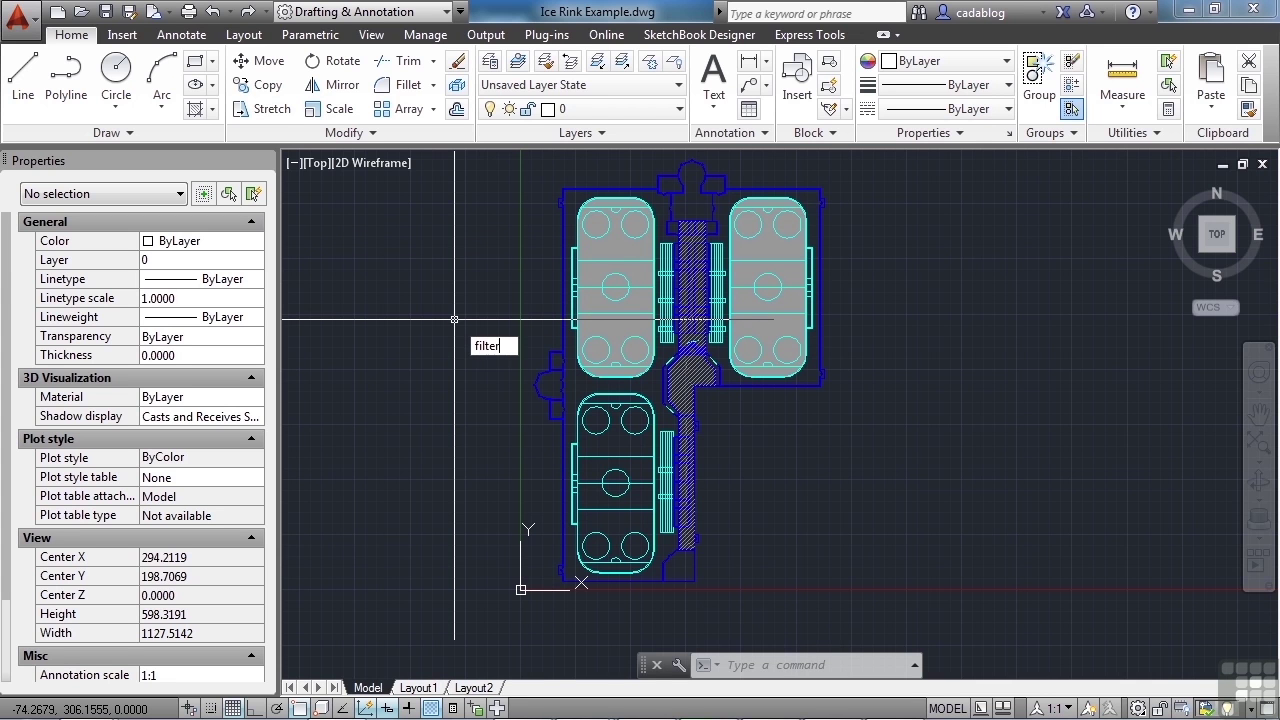
{"action": "key", "text": "Return"}
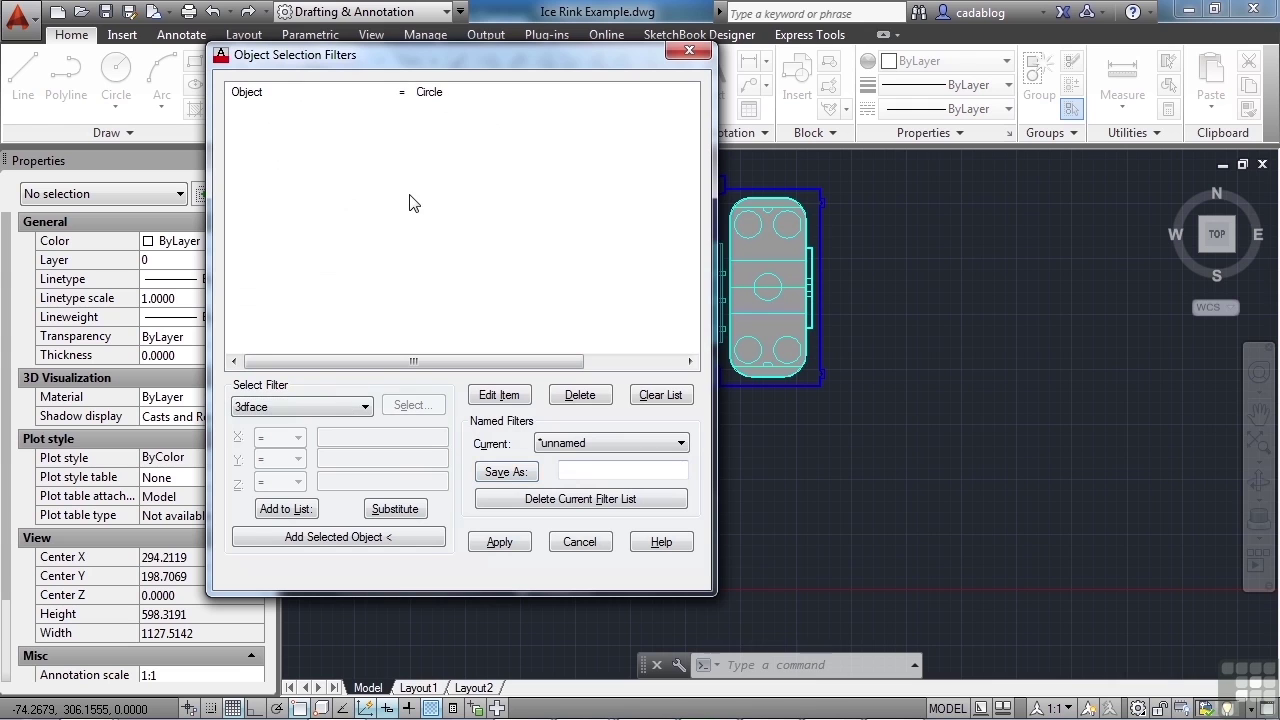
{"action": "left_click", "coordinate": [574, 472]}
{"action": "type", "text": "circle"}
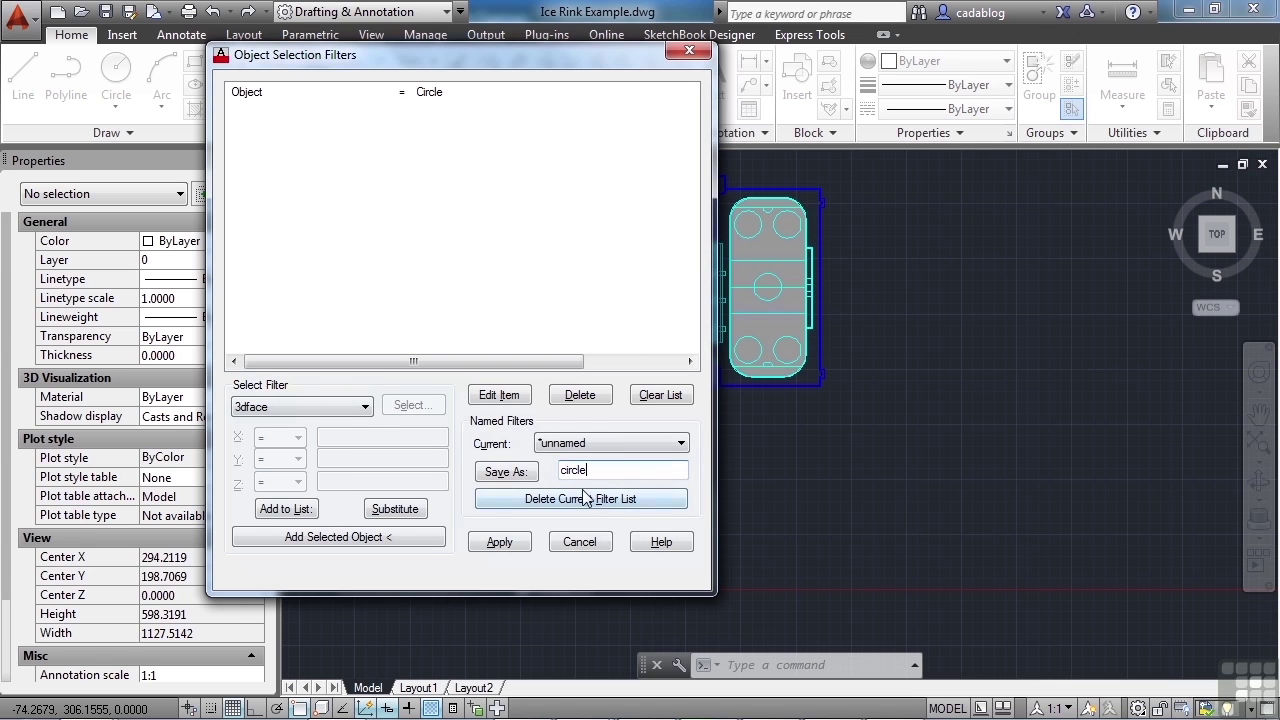
{"action": "left_click", "coordinate": [511, 473]}
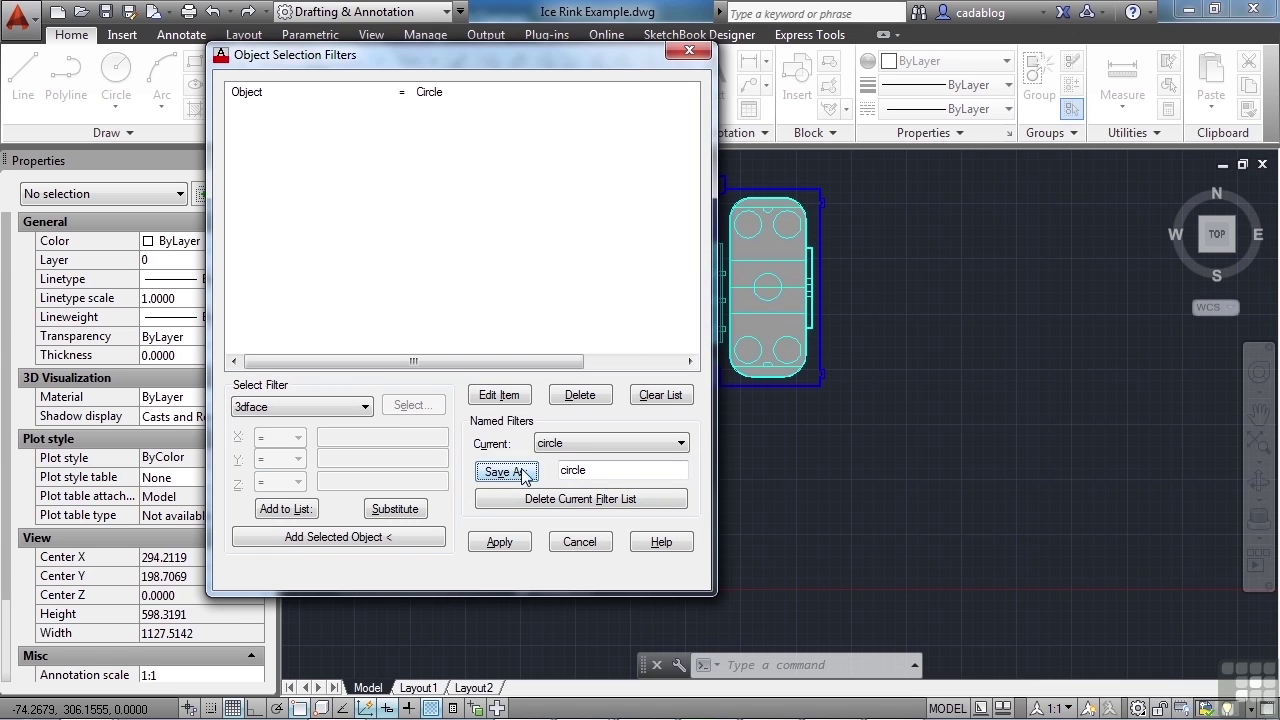
{"action": "left_click", "coordinate": [606, 446]}
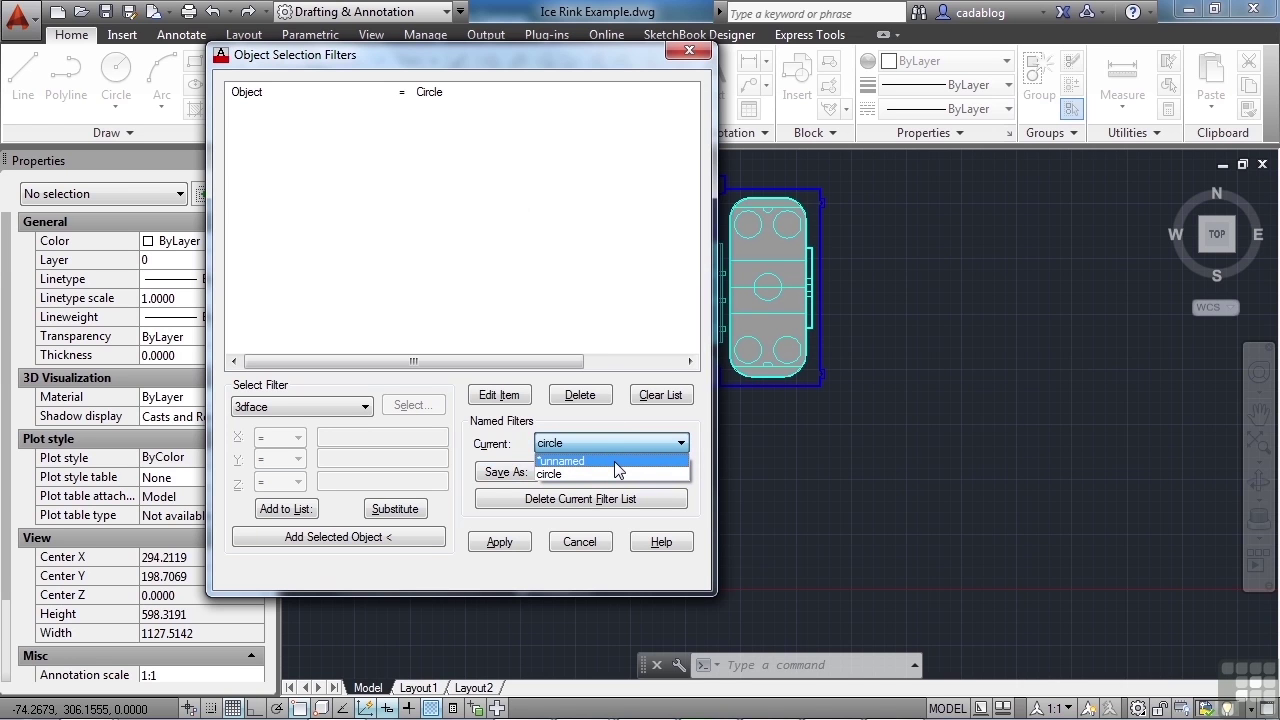
{"action": "left_click", "coordinate": [613, 414]}
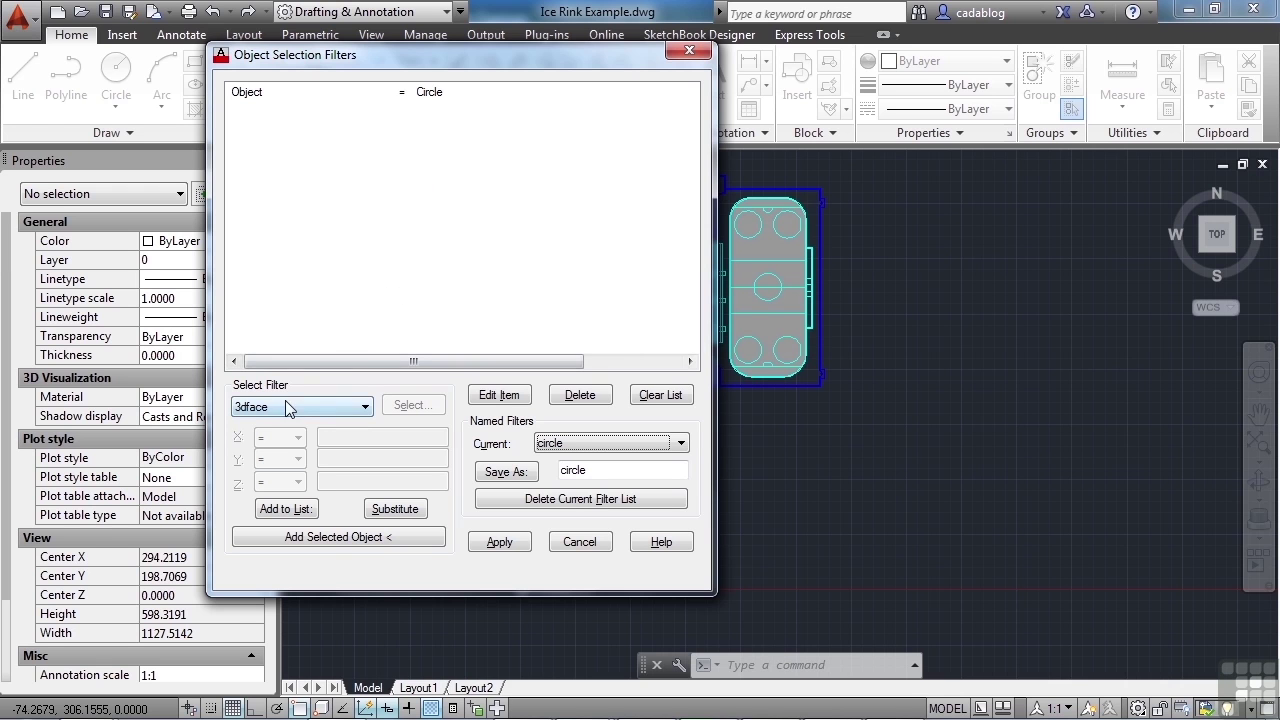
Add a Layer = Ice_Rink criterion, picking Ice_Rink from the drawing's layer list
{"action": "left_click", "coordinate": [315, 408]}
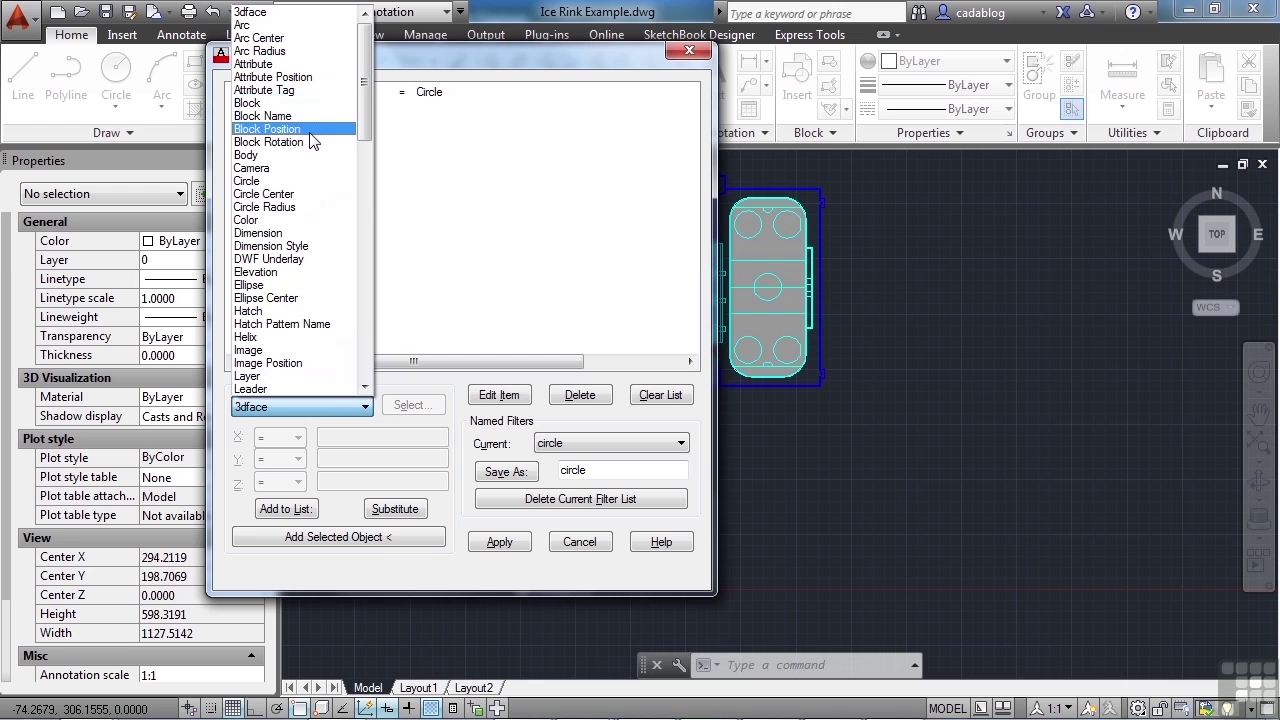
{"action": "left_click_drag", "start_coordinate": [367, 105], "coordinate": [368, 142]}
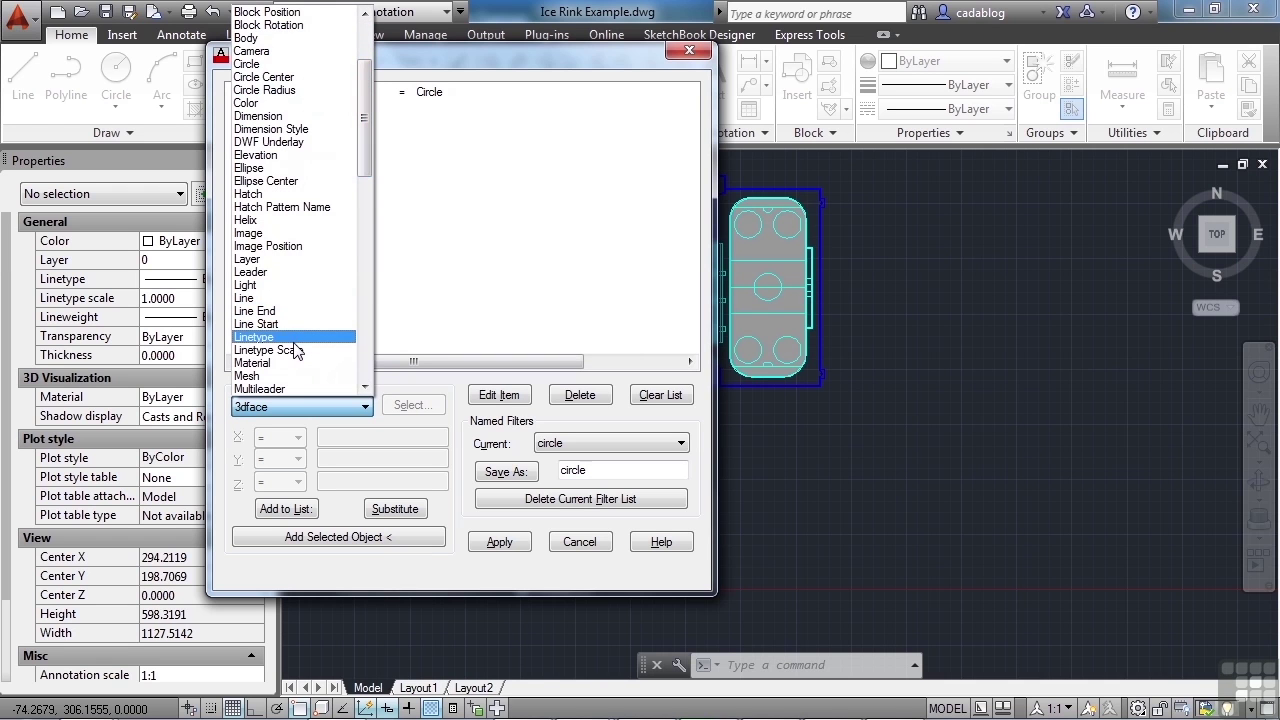
{"action": "left_click", "coordinate": [275, 262]}
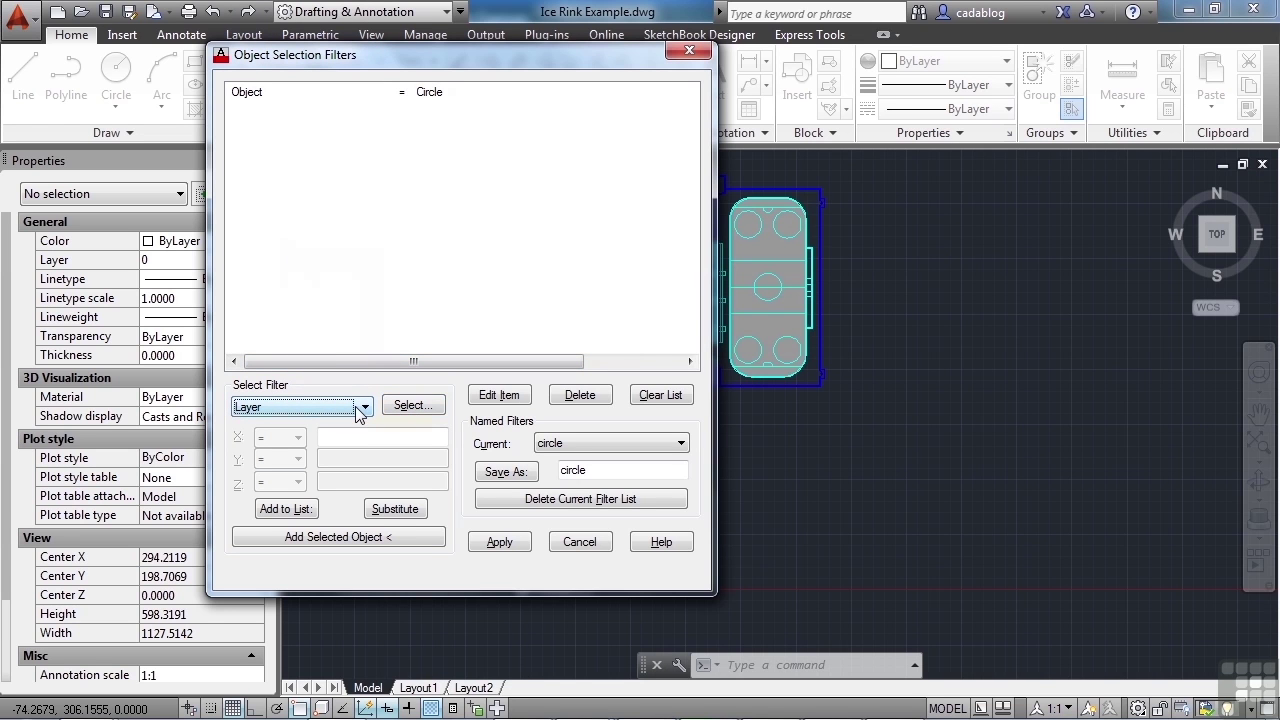
{"action": "left_click", "coordinate": [410, 406]}
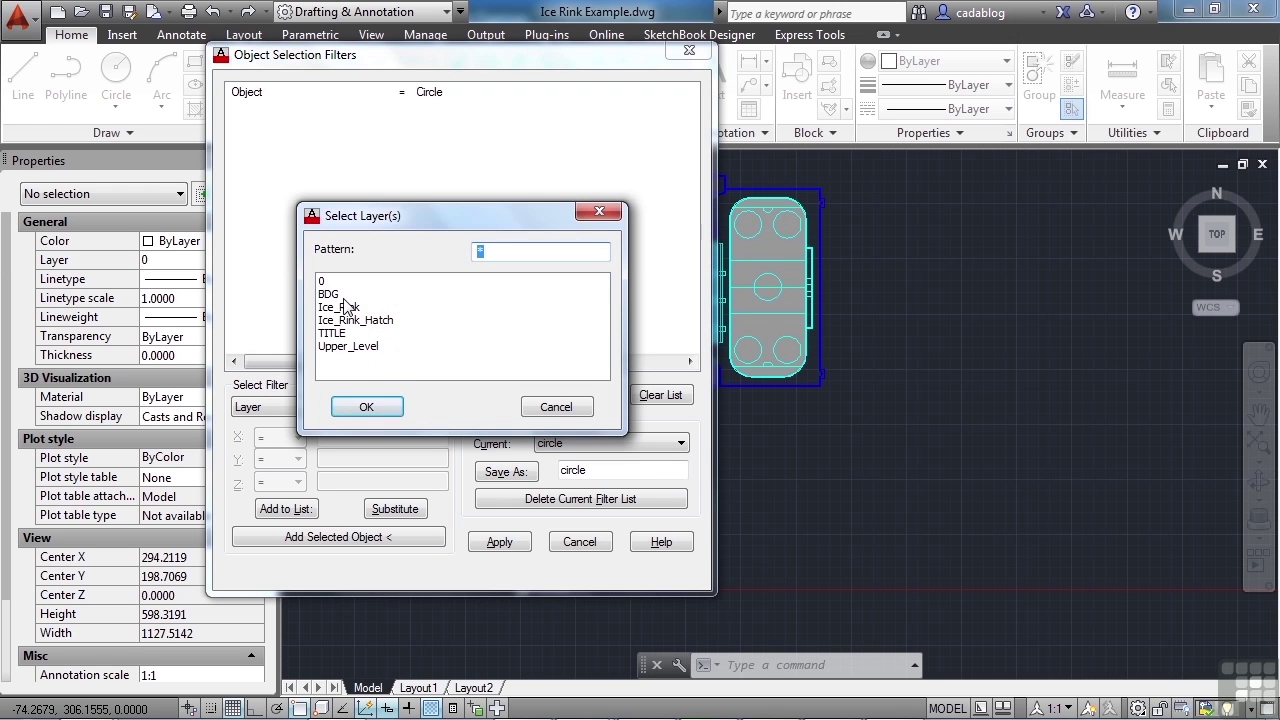
{"action": "left_click", "coordinate": [350, 308]}
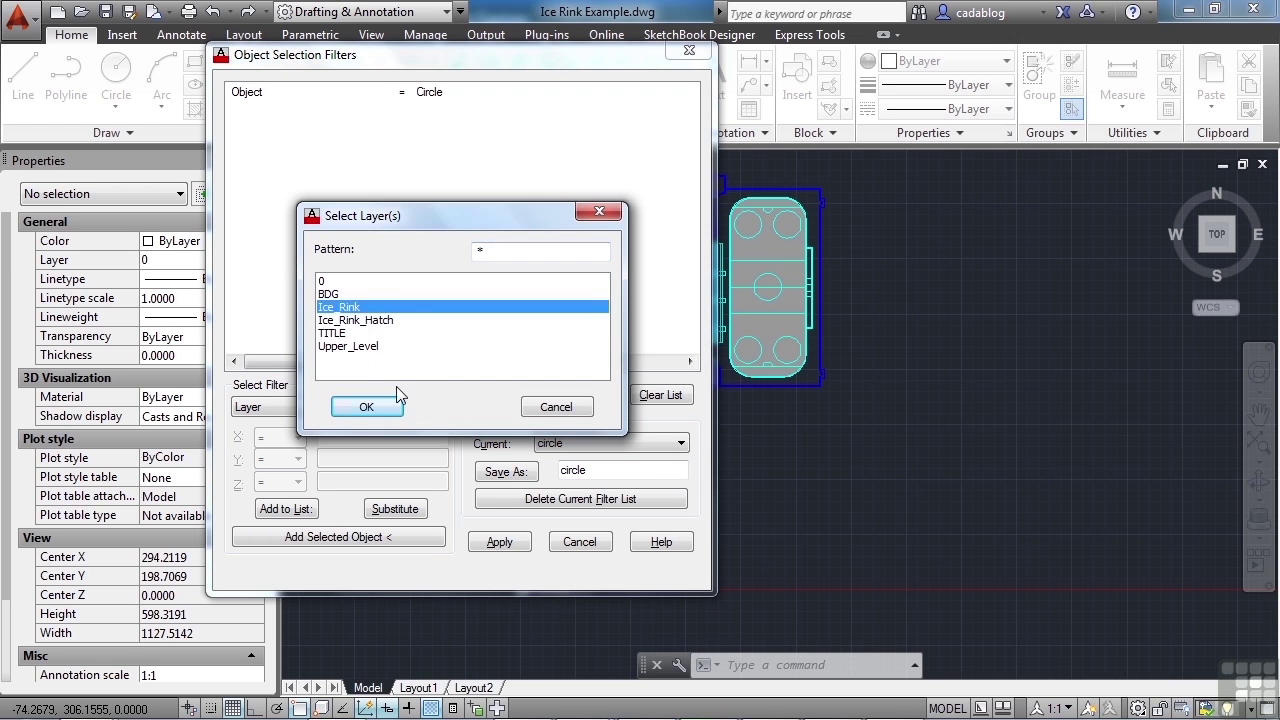
{"action": "left_click", "coordinate": [371, 407]}
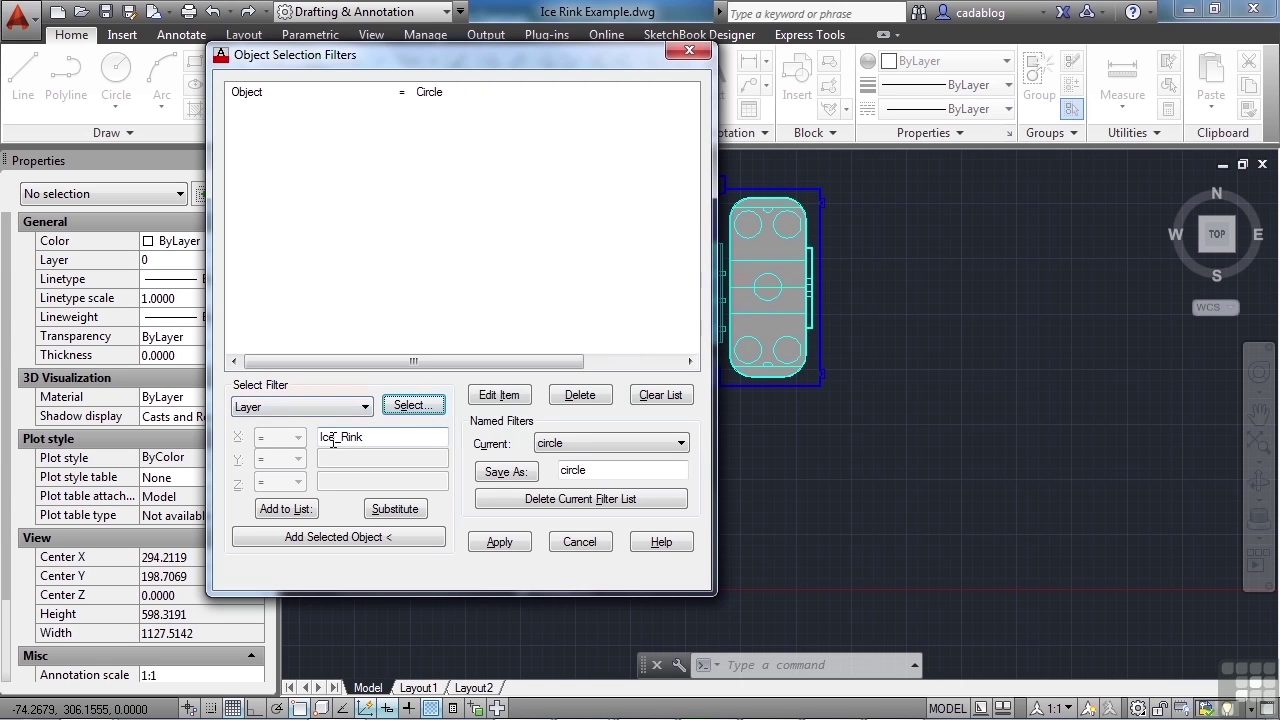
{"action": "left_click", "coordinate": [300, 507]}
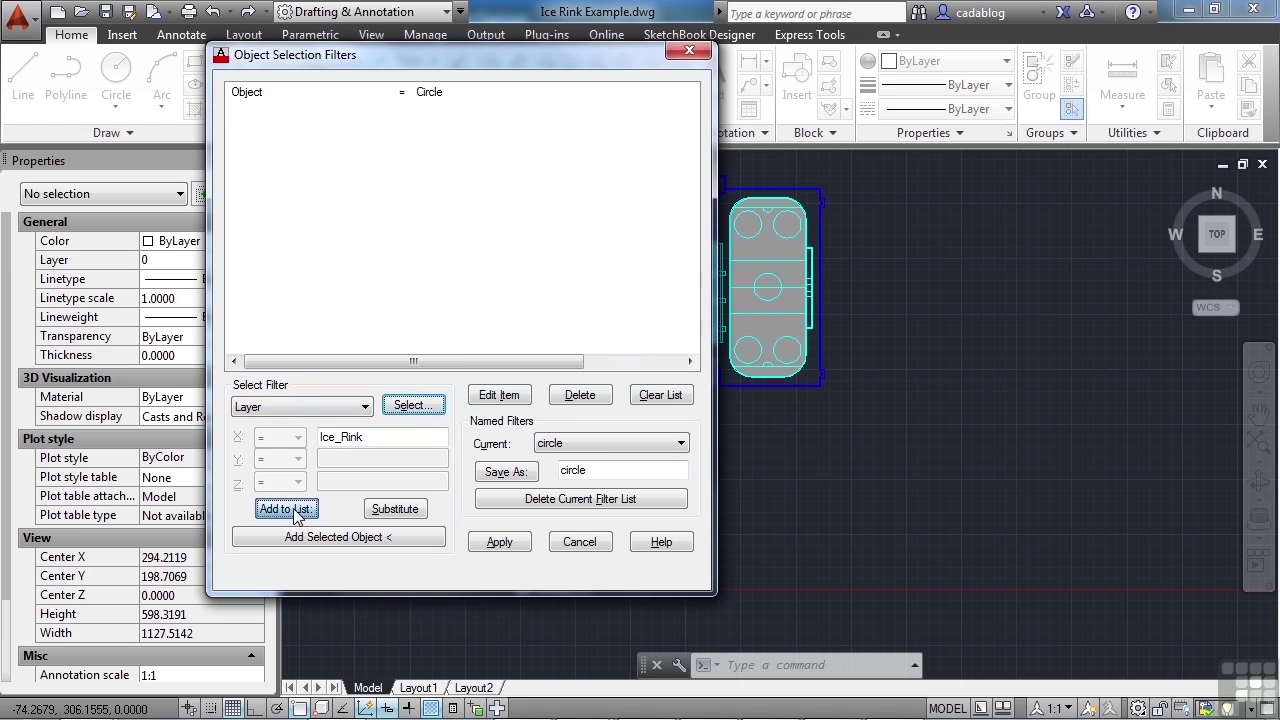
Add a Circle Radius > 15 criterion to the filter list
{"action": "left_click", "coordinate": [365, 407]}
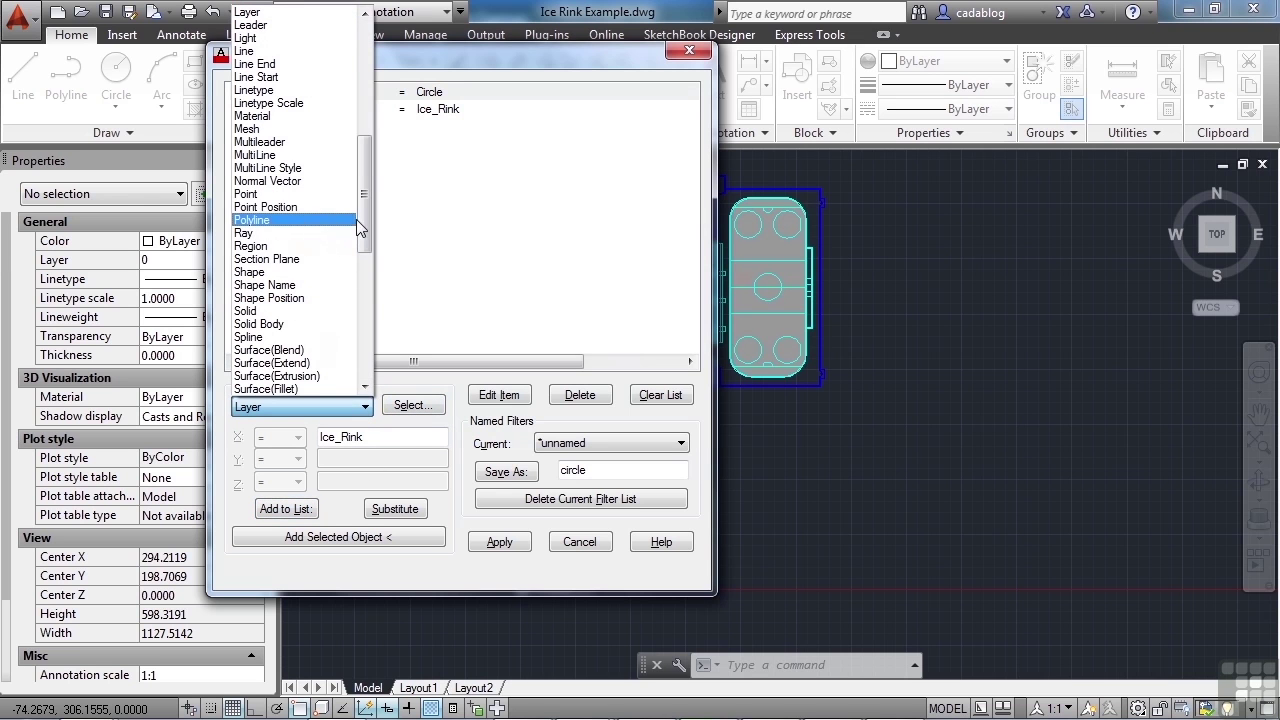
{"action": "left_click_drag", "start_coordinate": [369, 213], "coordinate": [372, 116]}
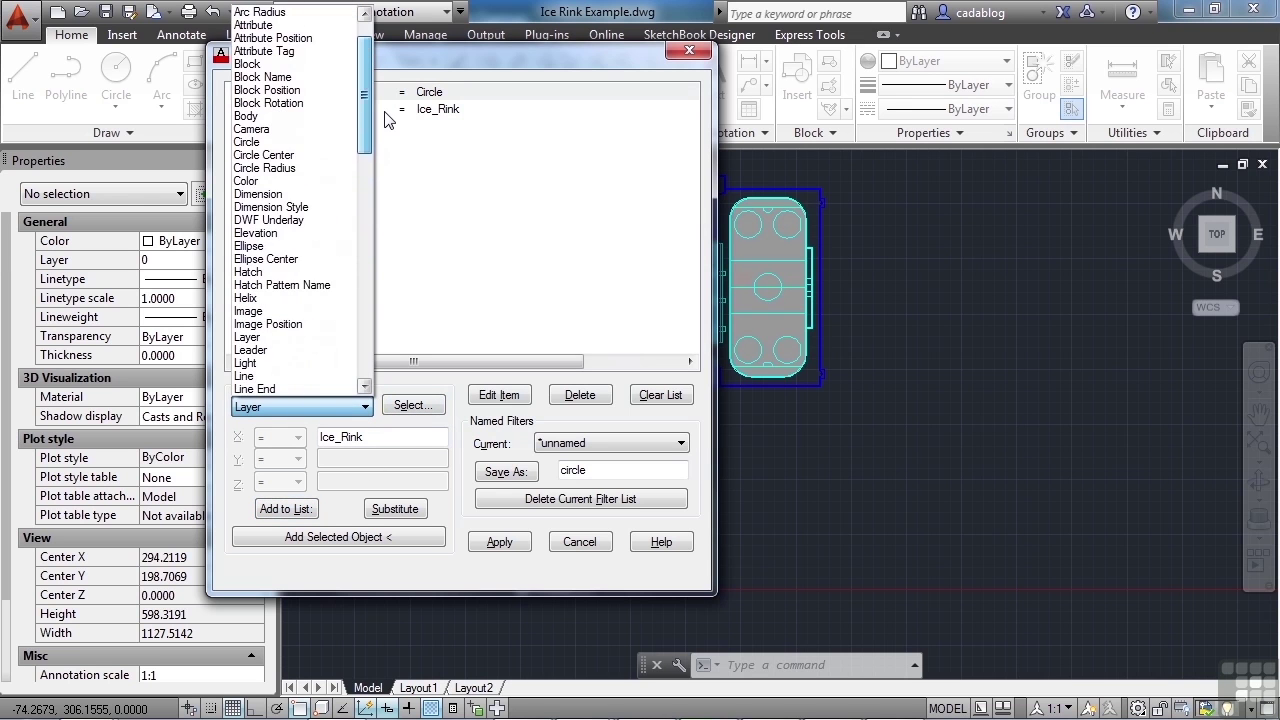
{"action": "left_click", "coordinate": [291, 168]}
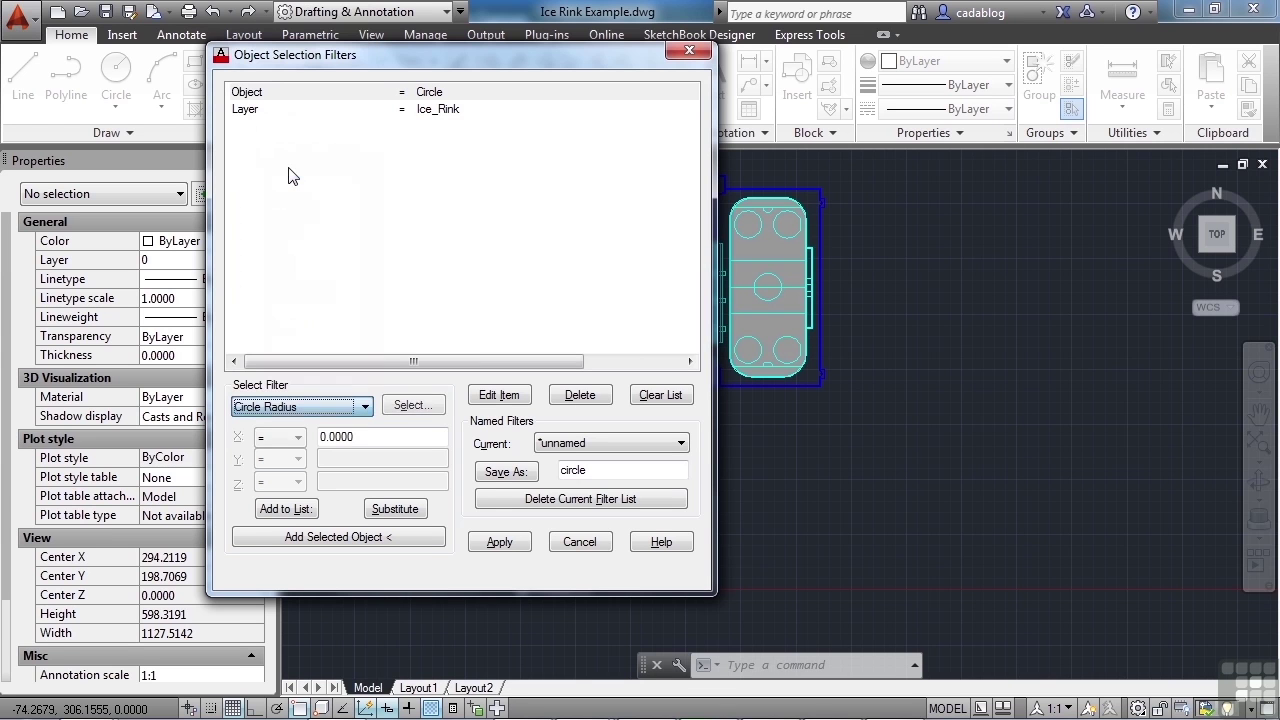
{"action": "left_click", "coordinate": [353, 436]}
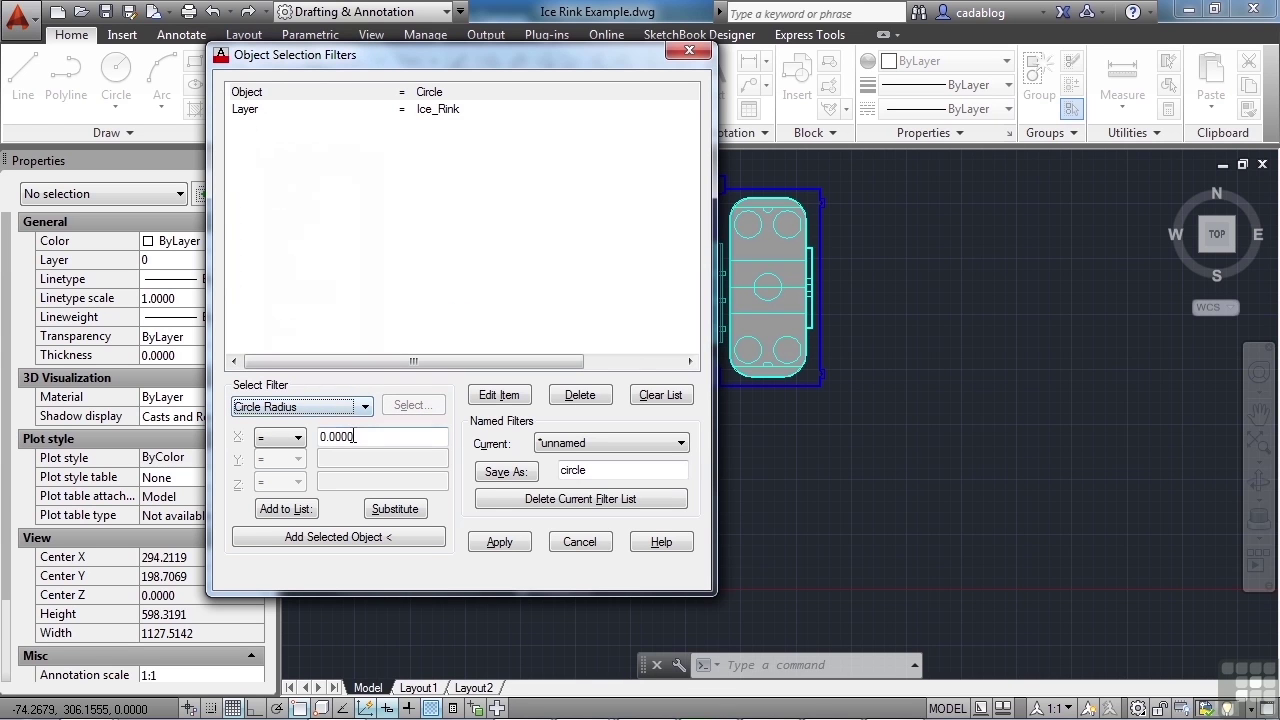
{"action": "left_click", "coordinate": [360, 437]}
{"action": "left_click_drag", "start_coordinate": [360, 437], "coordinate": [320, 436]}
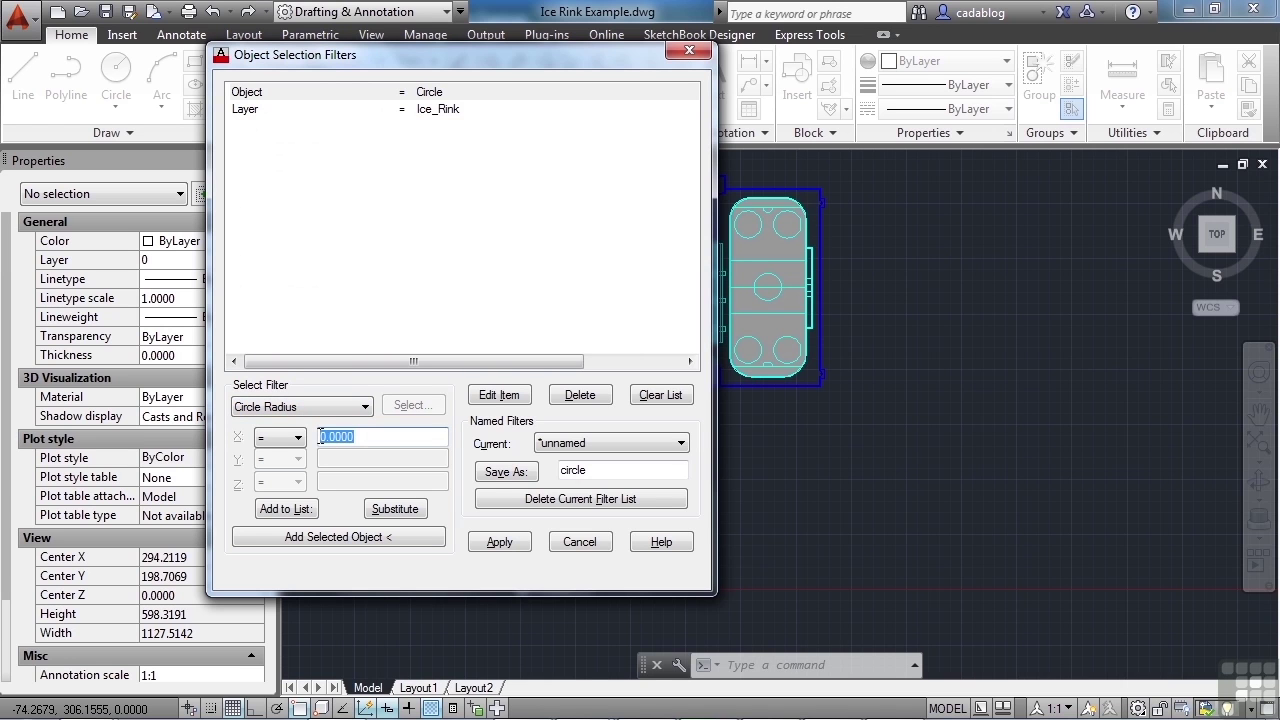
{"action": "type", "text": "15"}
{"action": "left_click", "coordinate": [277, 446]}
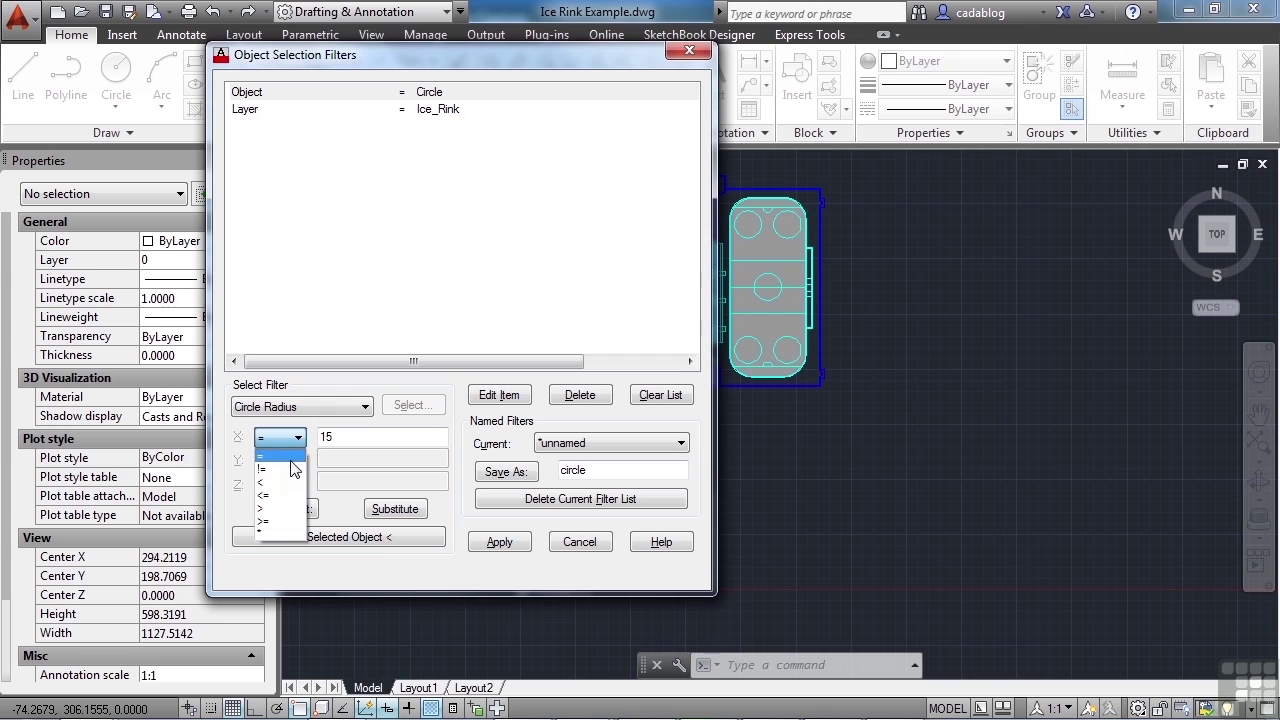
{"action": "left_click", "coordinate": [290, 508]}
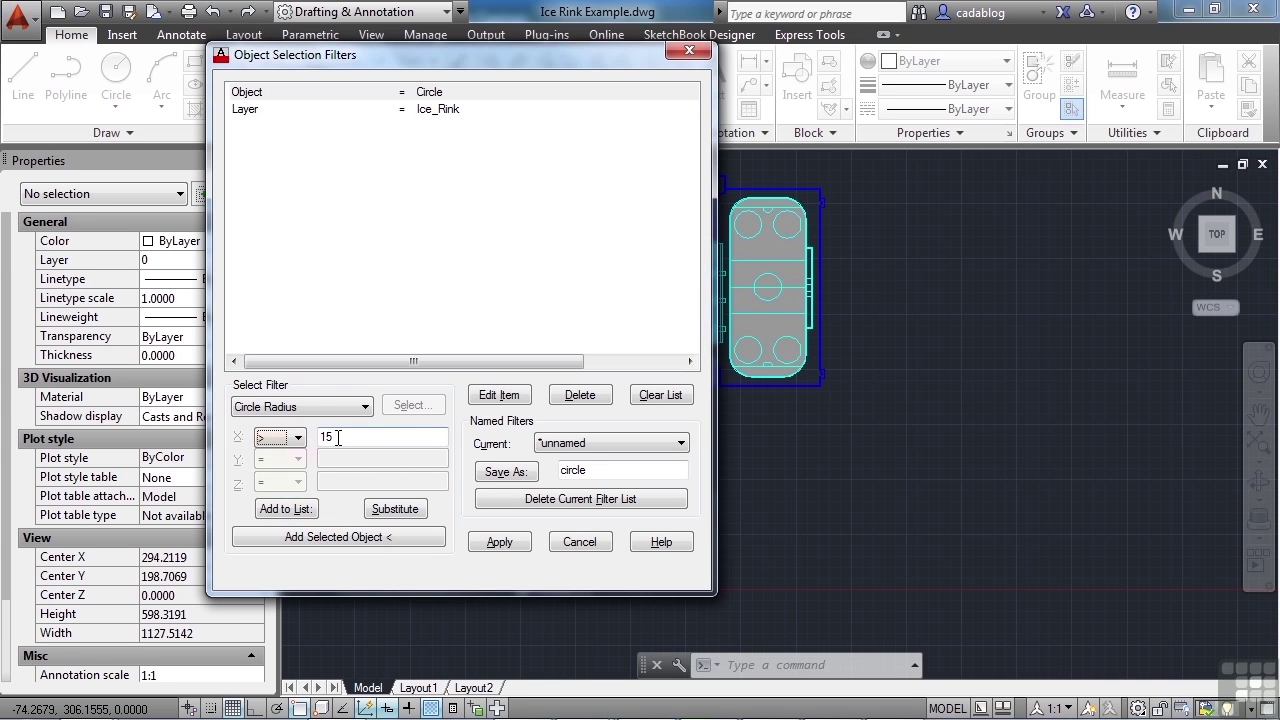
{"action": "left_click", "coordinate": [307, 512]}
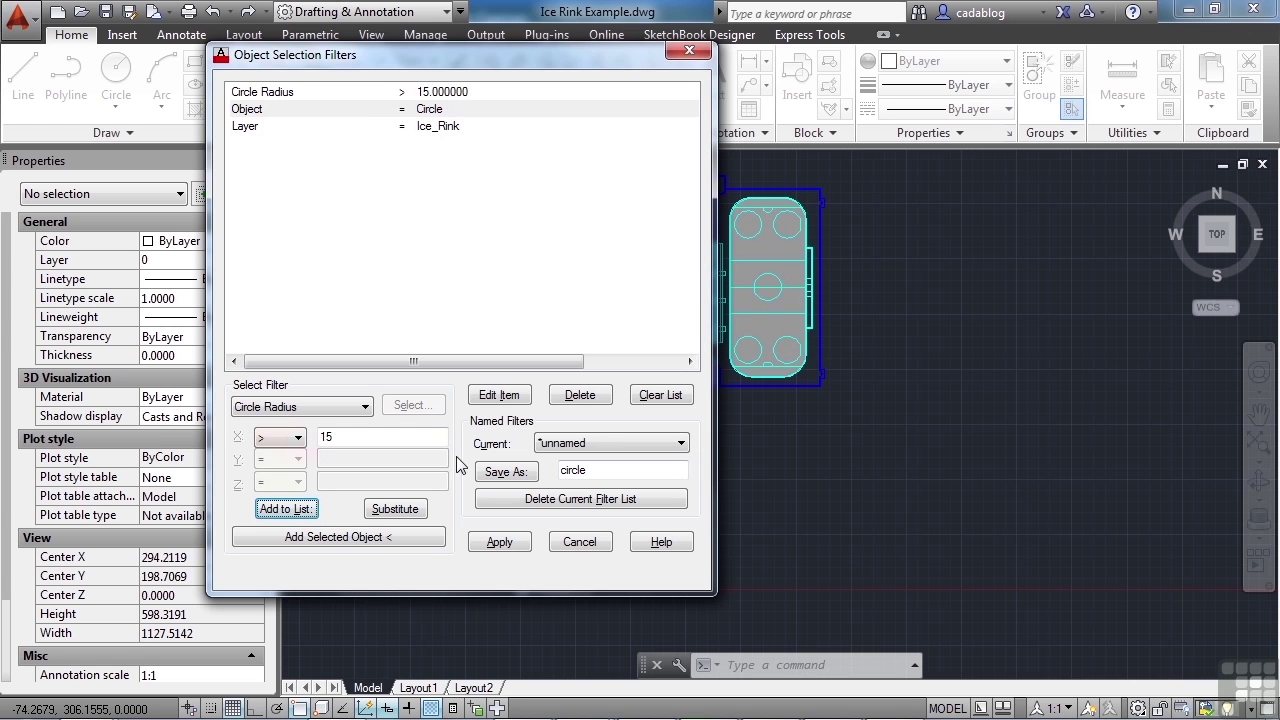
Apply the combined filter to a crossing window, selecting the 15 large circles
{"action": "left_click", "coordinate": [500, 543]}
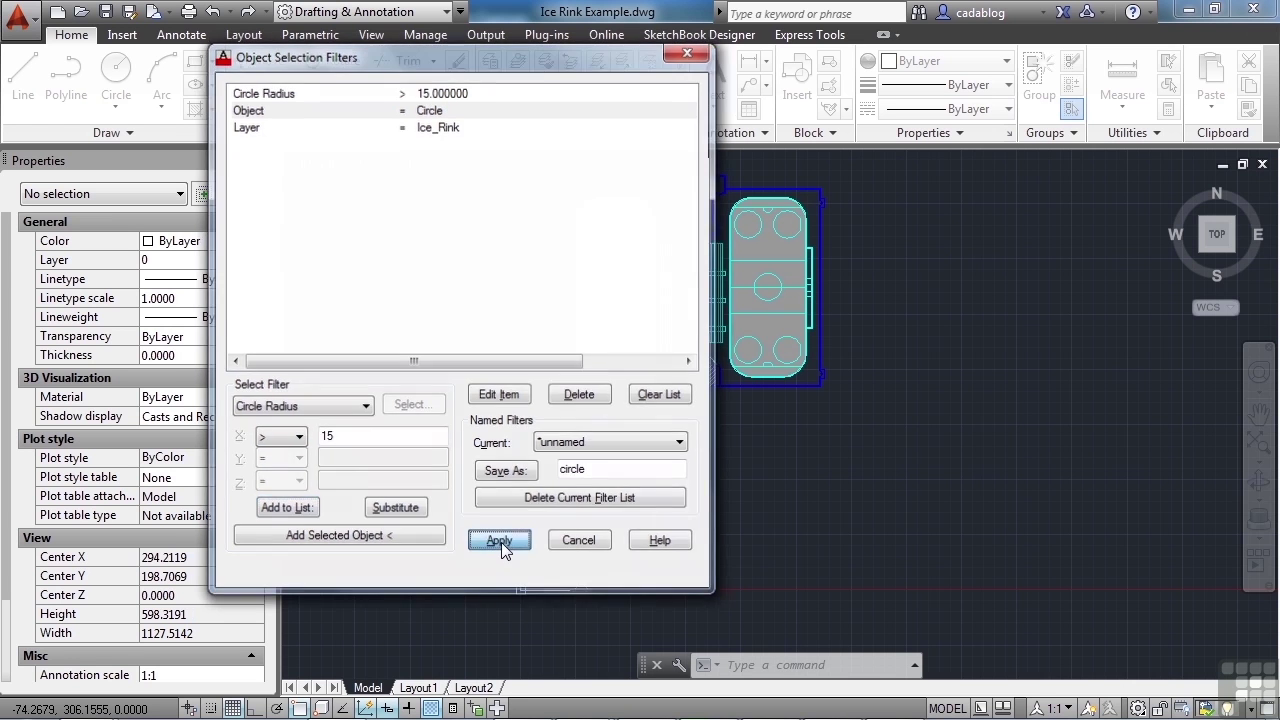
{"action": "left_click", "coordinate": [869, 181]}
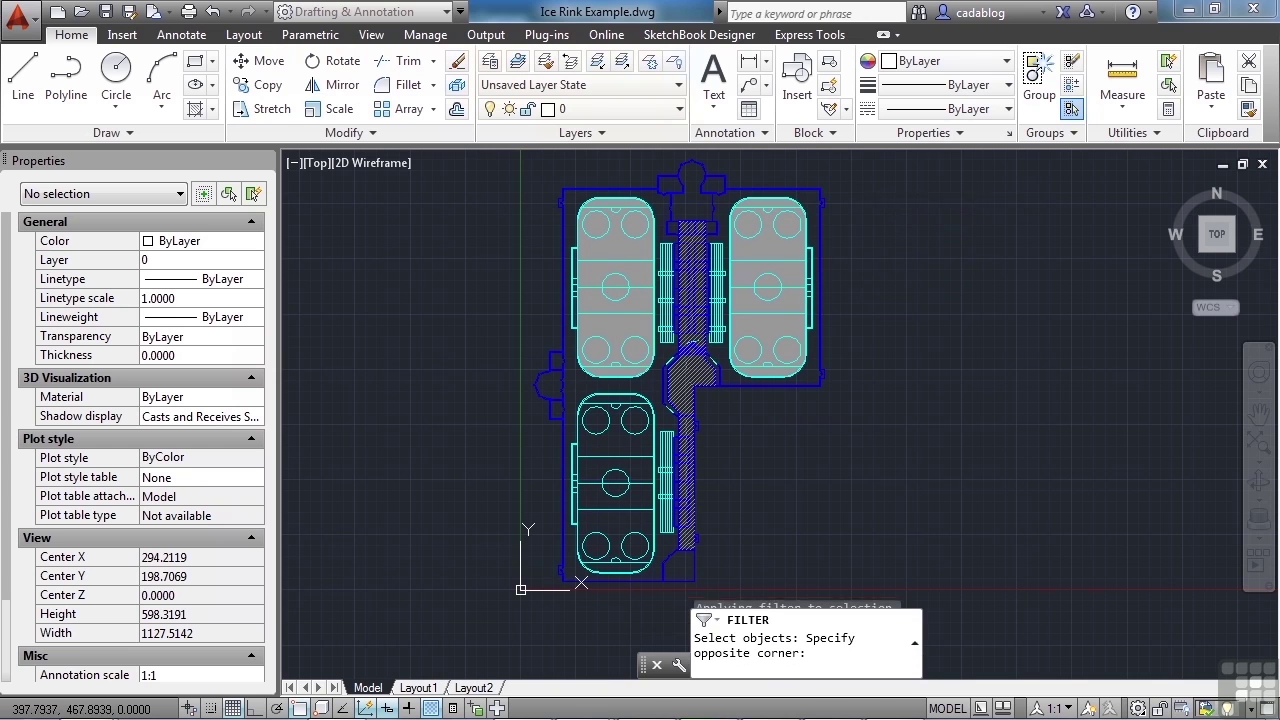
{"action": "left_click", "coordinate": [520, 589]}
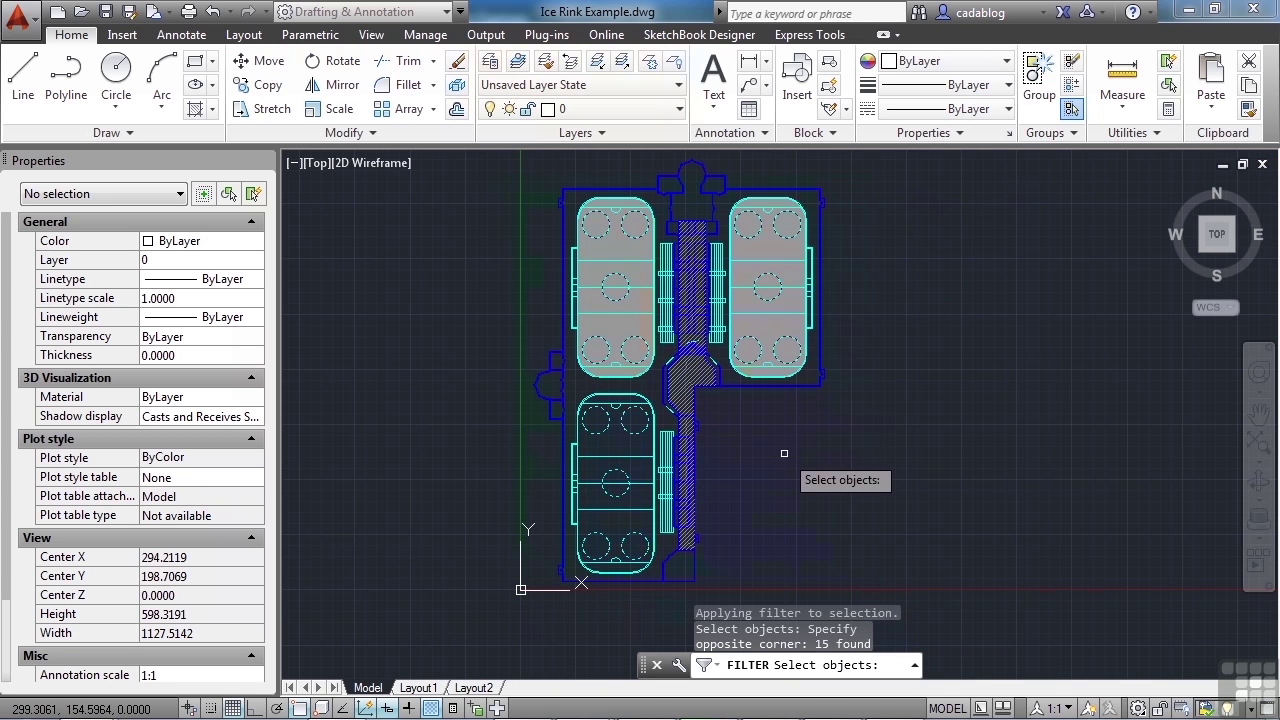
{"action": "key", "text": "Return"}
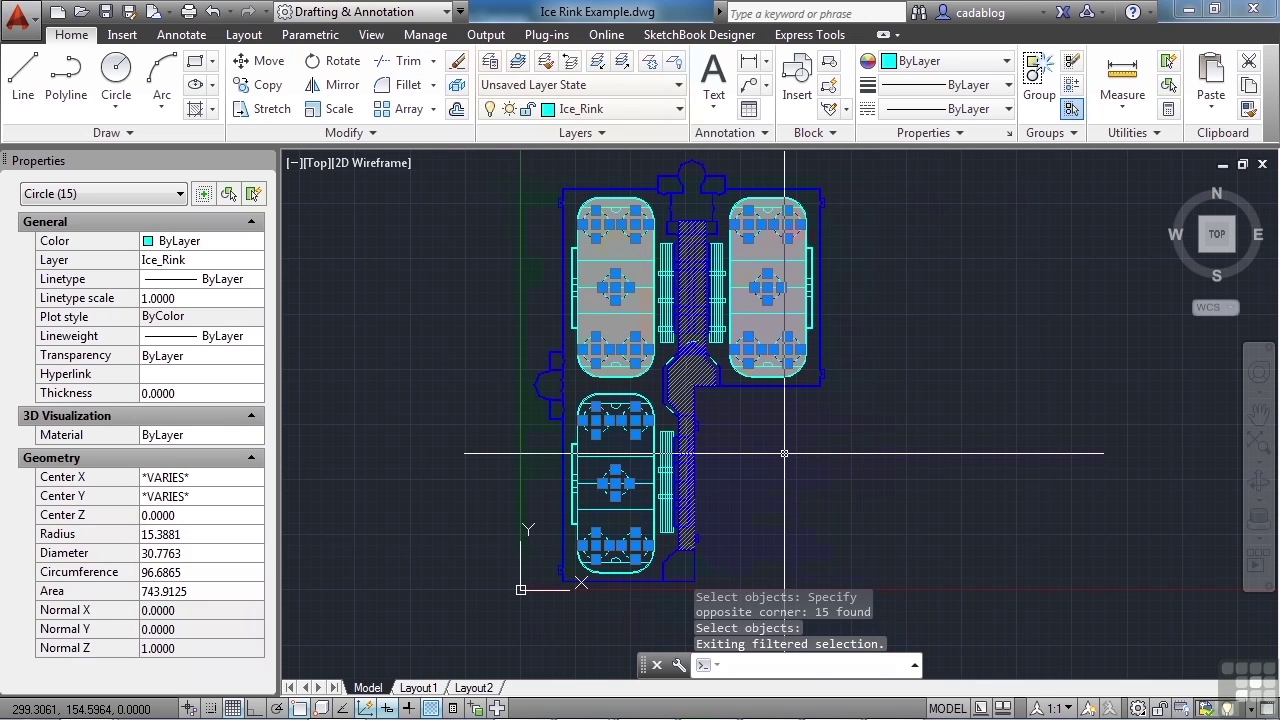
Clear the circle selection and reopen the Object Selection Filters dialog with FILTER
{"action": "key", "text": "Escape"}
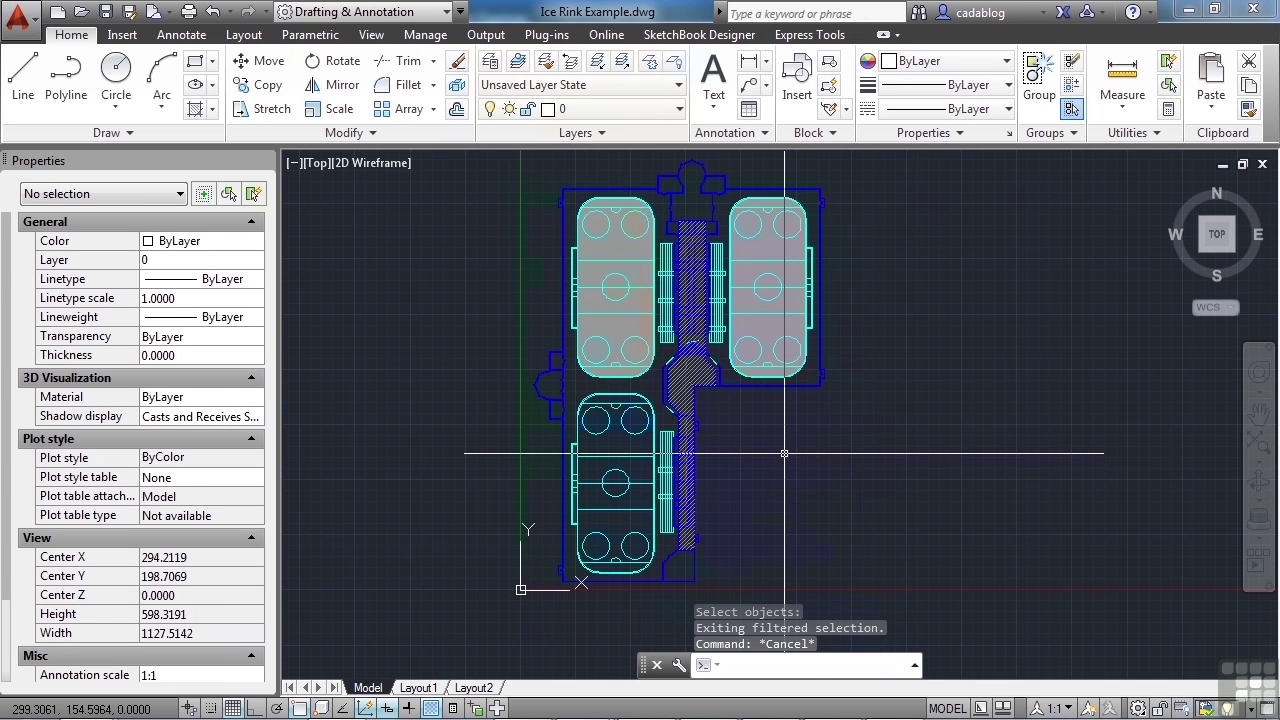
{"action": "type", "text": "filter"}
{"action": "key", "text": "Return"}
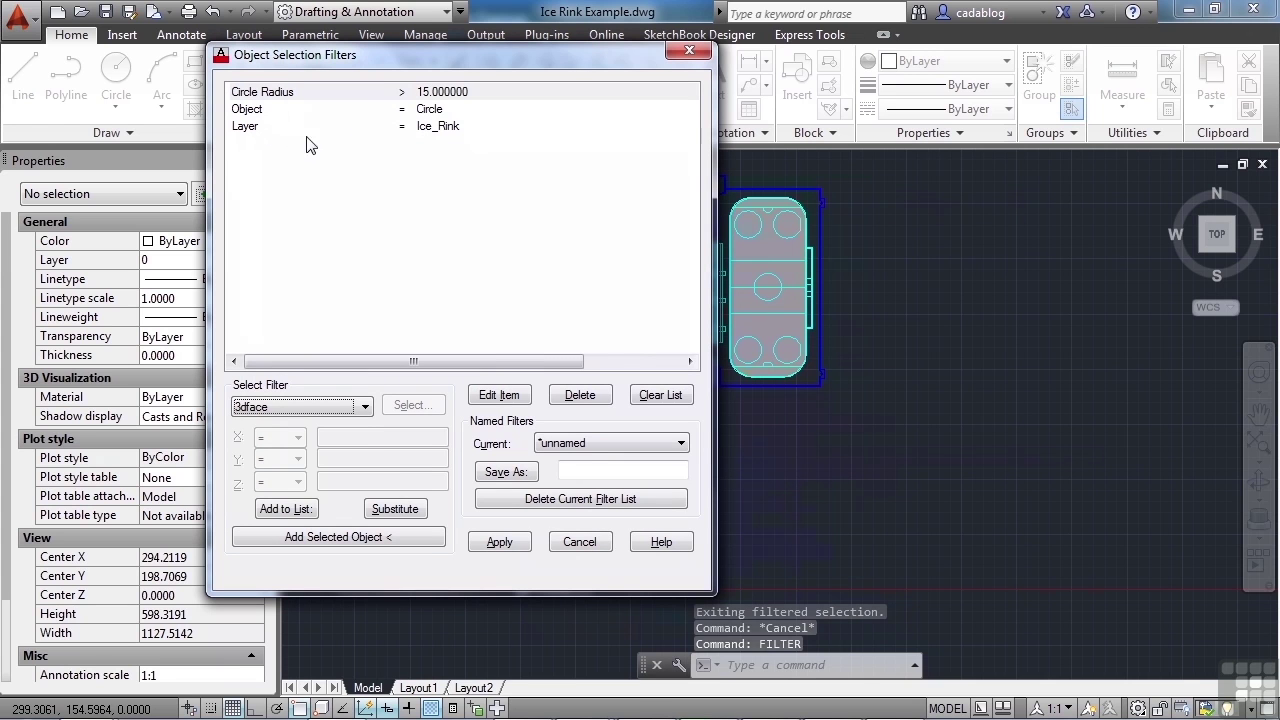
Delete the Layer = Ice_Rink criterion, then clear all remaining criteria from the filter list
{"action": "left_click", "coordinate": [249, 130]}
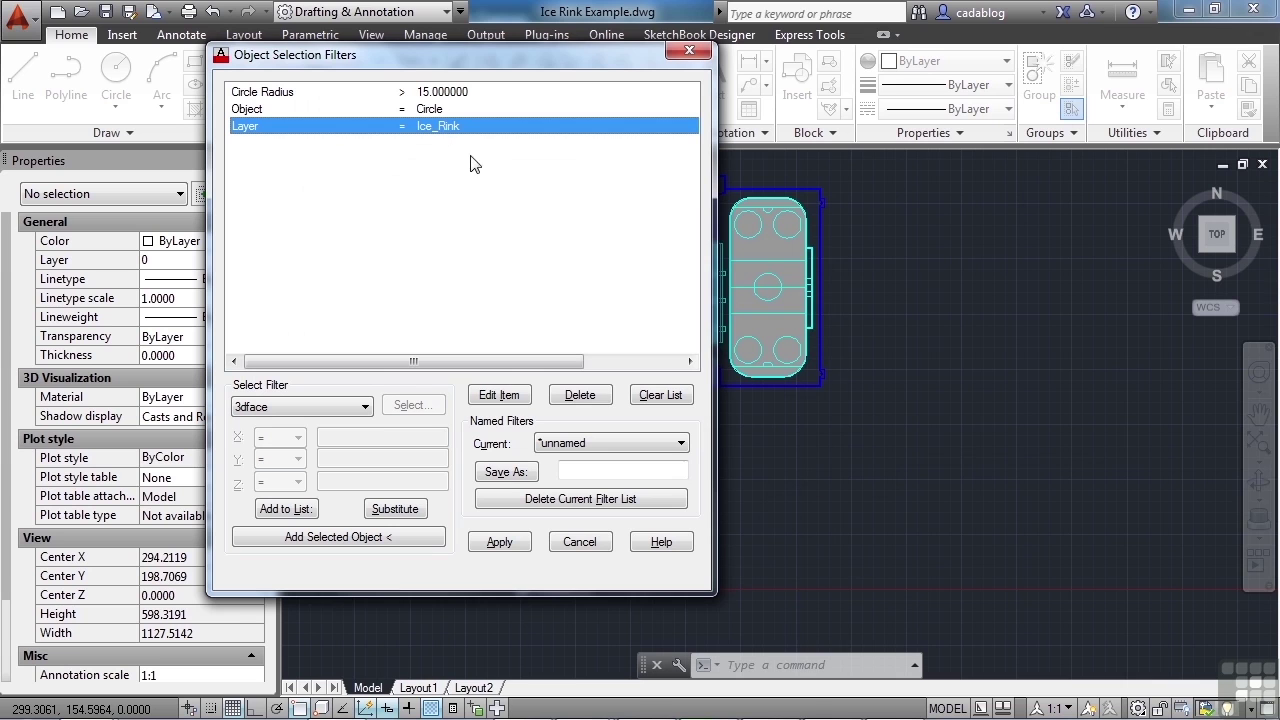
{"action": "left_click", "coordinate": [580, 395]}
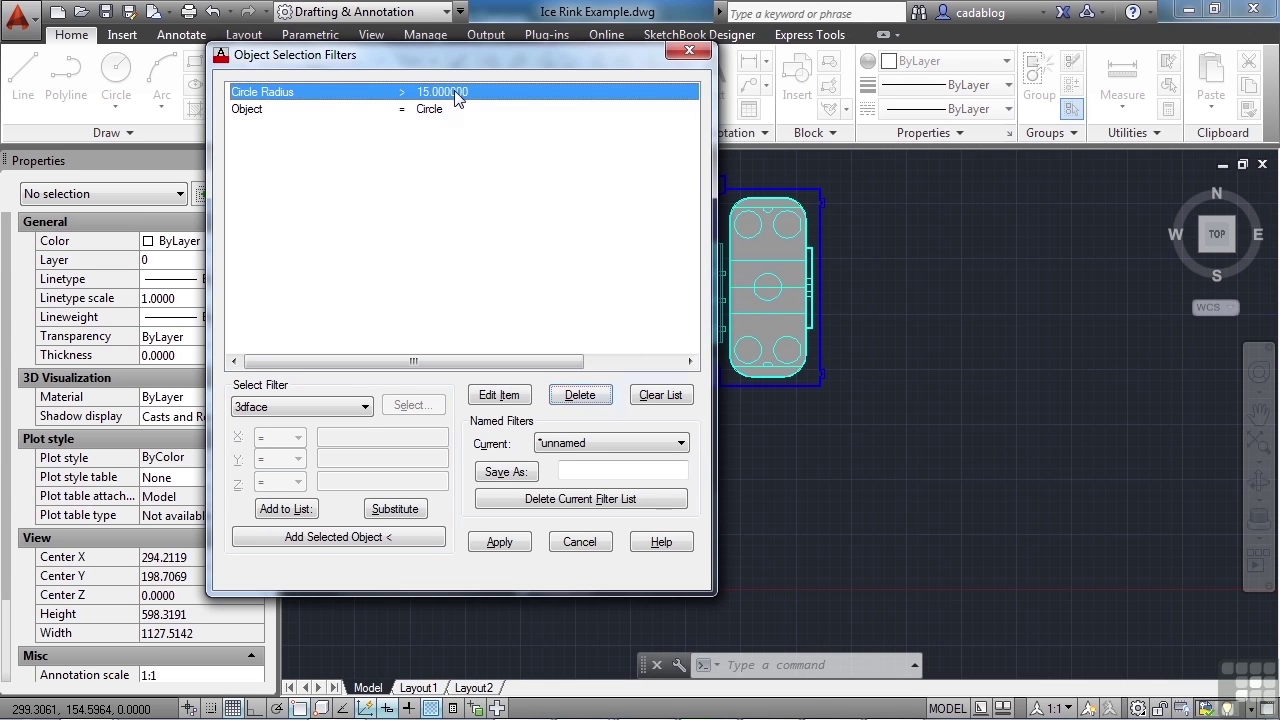
{"action": "left_click", "coordinate": [455, 93]}
{"action": "left_click", "coordinate": [652, 396]}
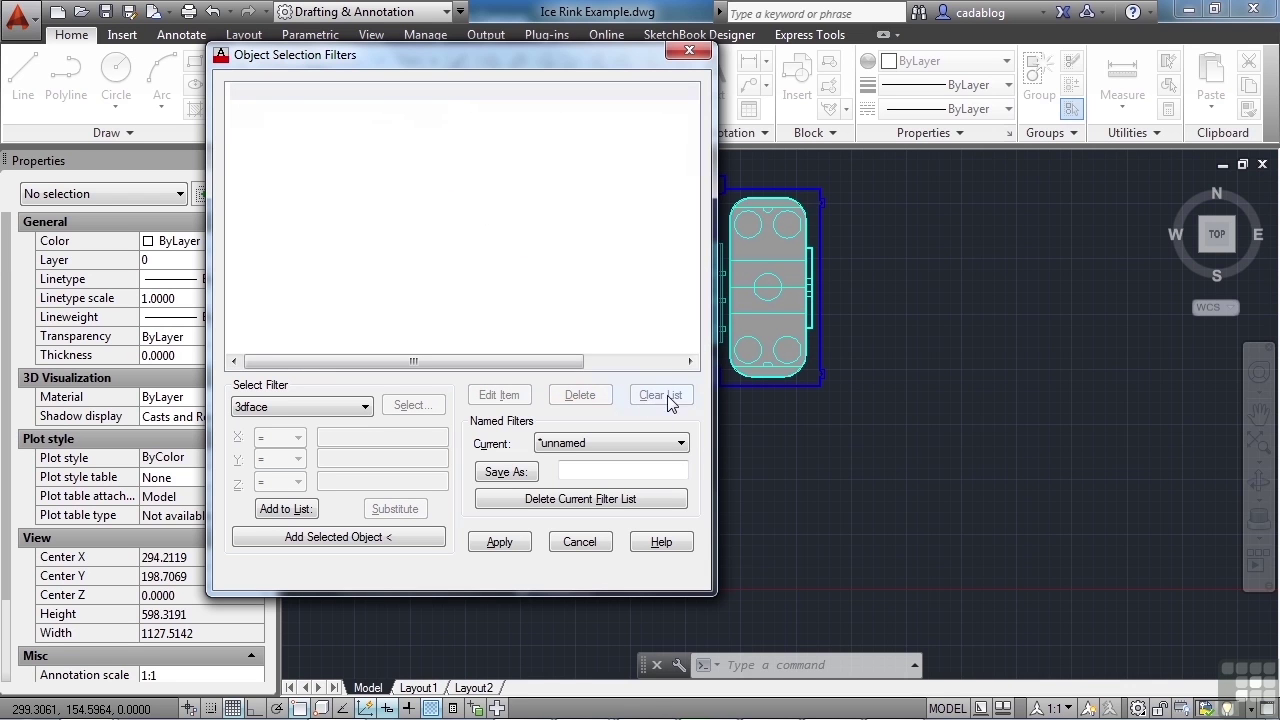
{"action": "left_click_drag", "start_coordinate": [400, 54], "coordinate": [275, 50]}
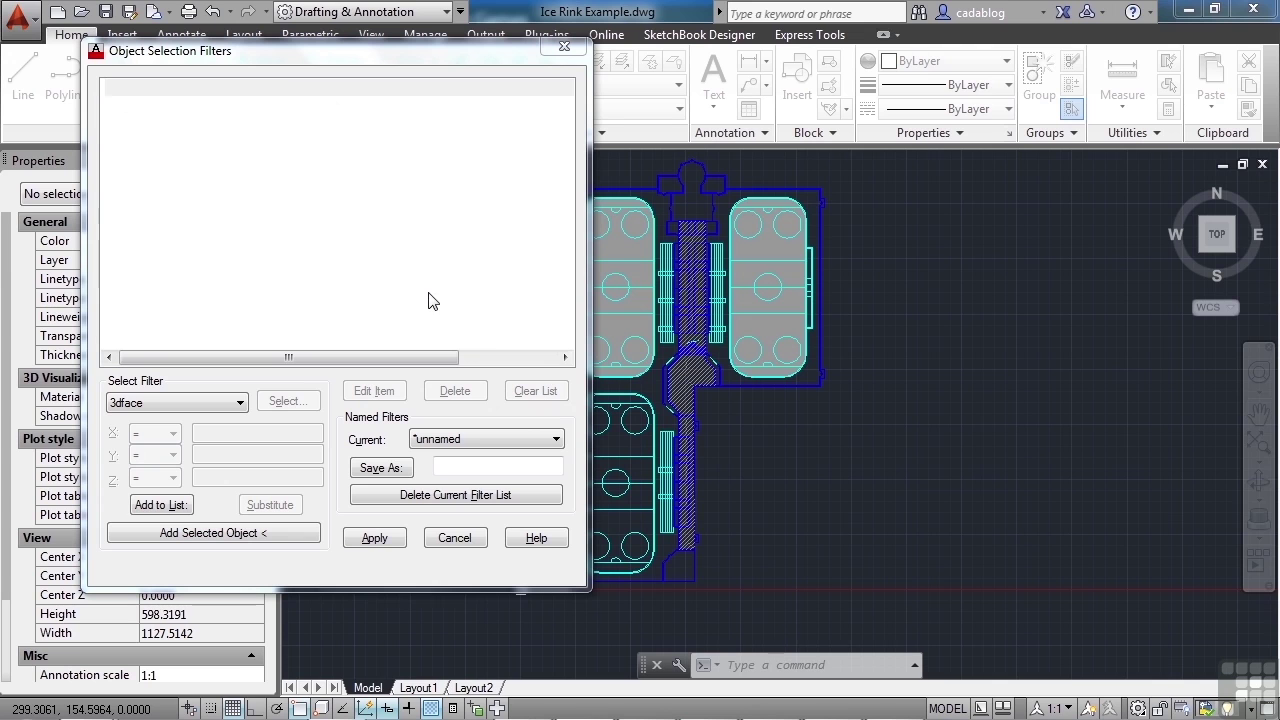
Load one rink circle's properties into the list, including radius 15.388135 and layer Ice_Rink
{"action": "left_click", "coordinate": [252, 533]}
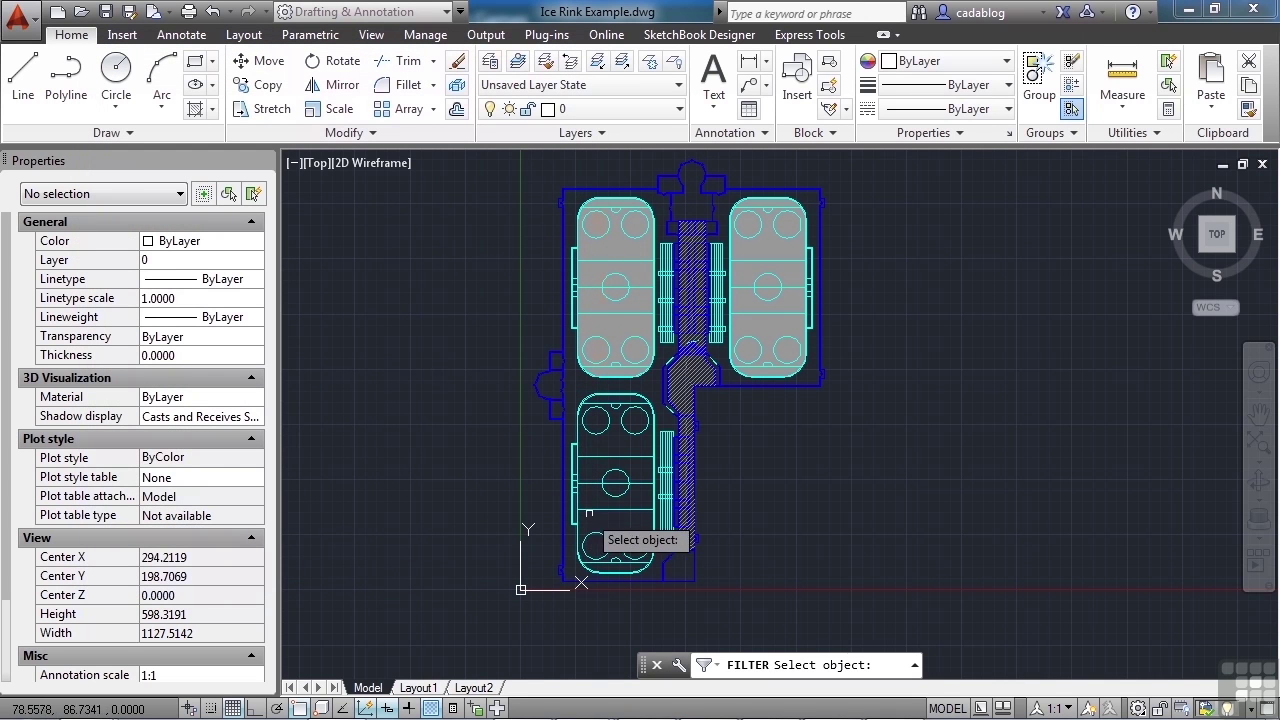
{"action": "left_click", "coordinate": [605, 428]}
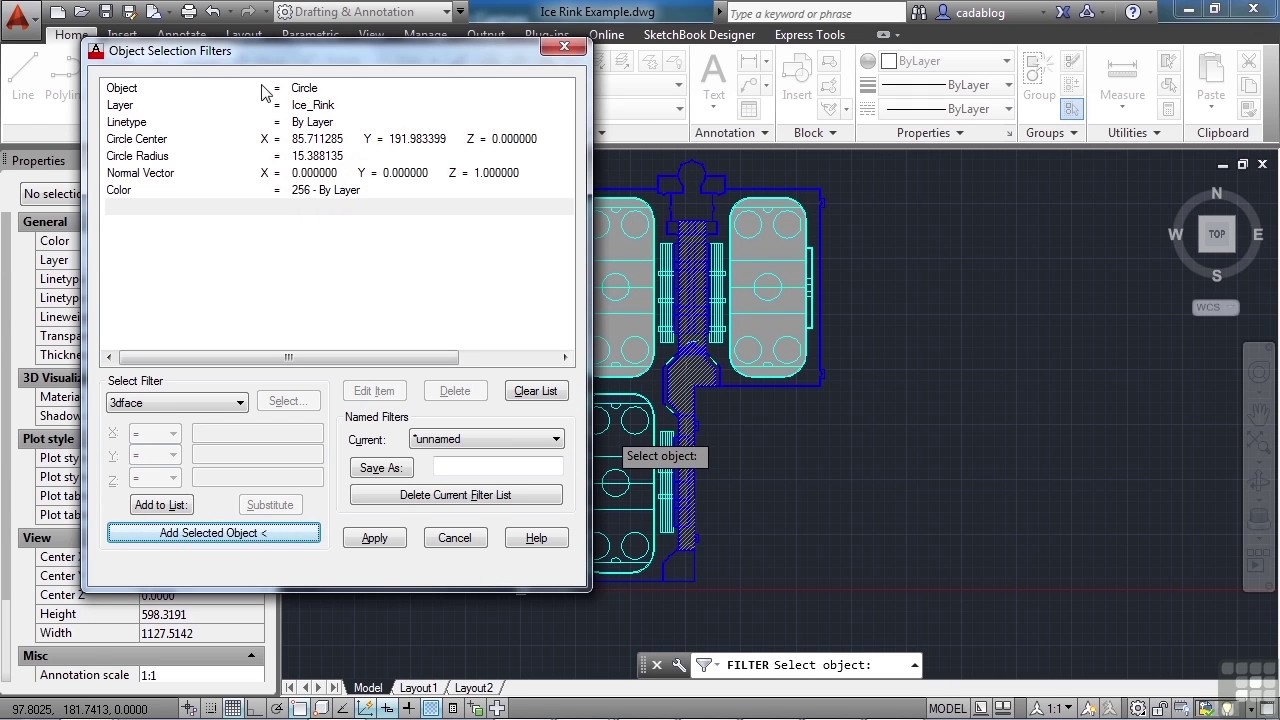
{"action": "left_click", "coordinate": [182, 90]}
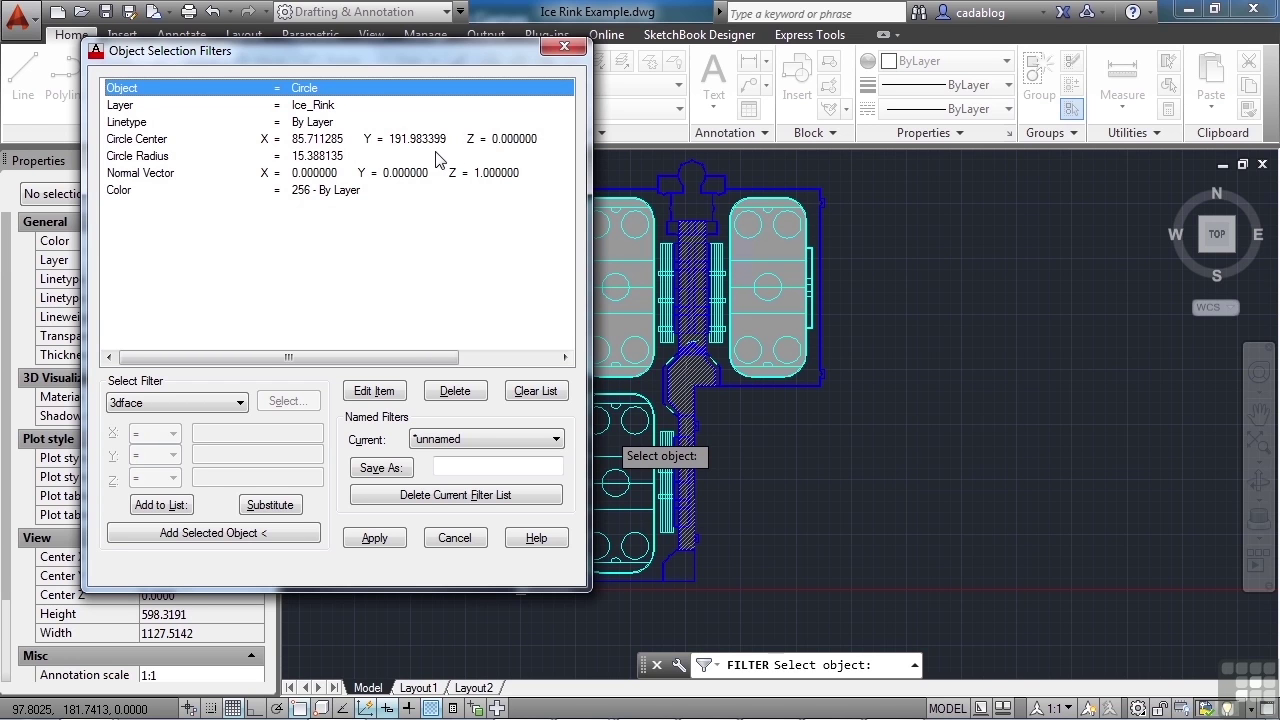
Delete the Circle Center criterion and review the Circle Radius entry, keeping its equals operator
{"action": "left_click", "coordinate": [414, 141]}
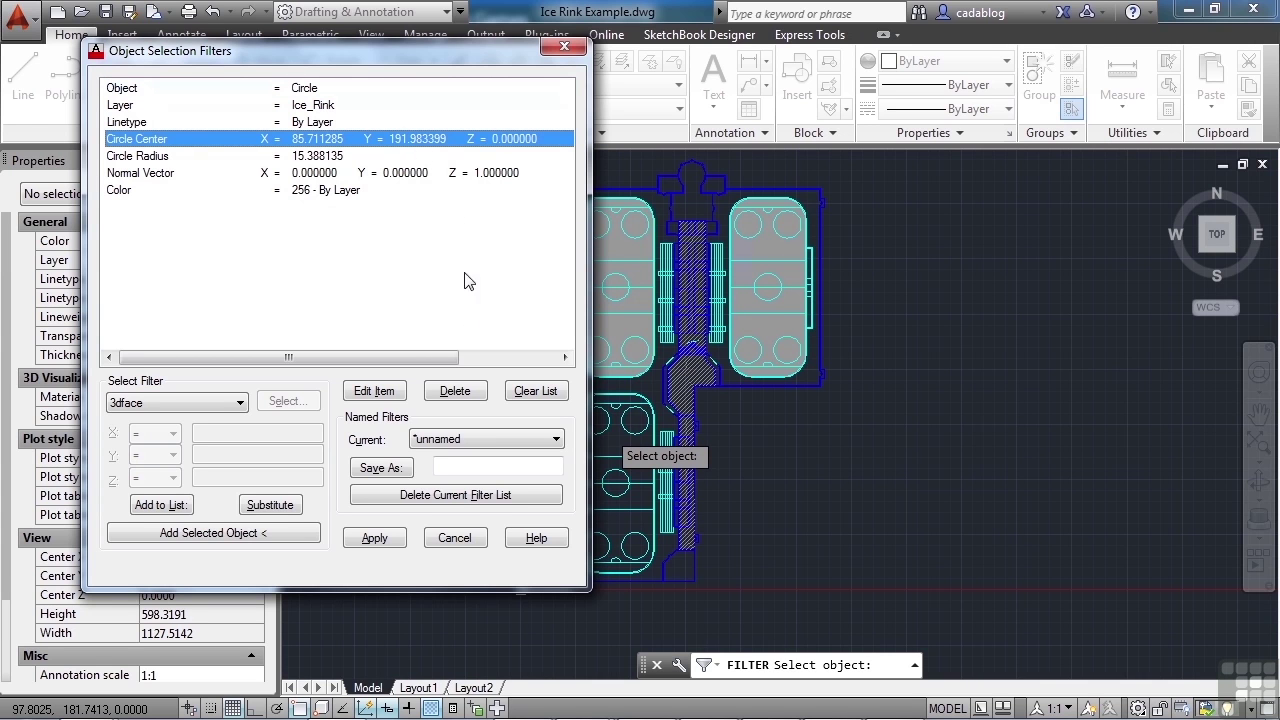
{"action": "left_click", "coordinate": [460, 388]}
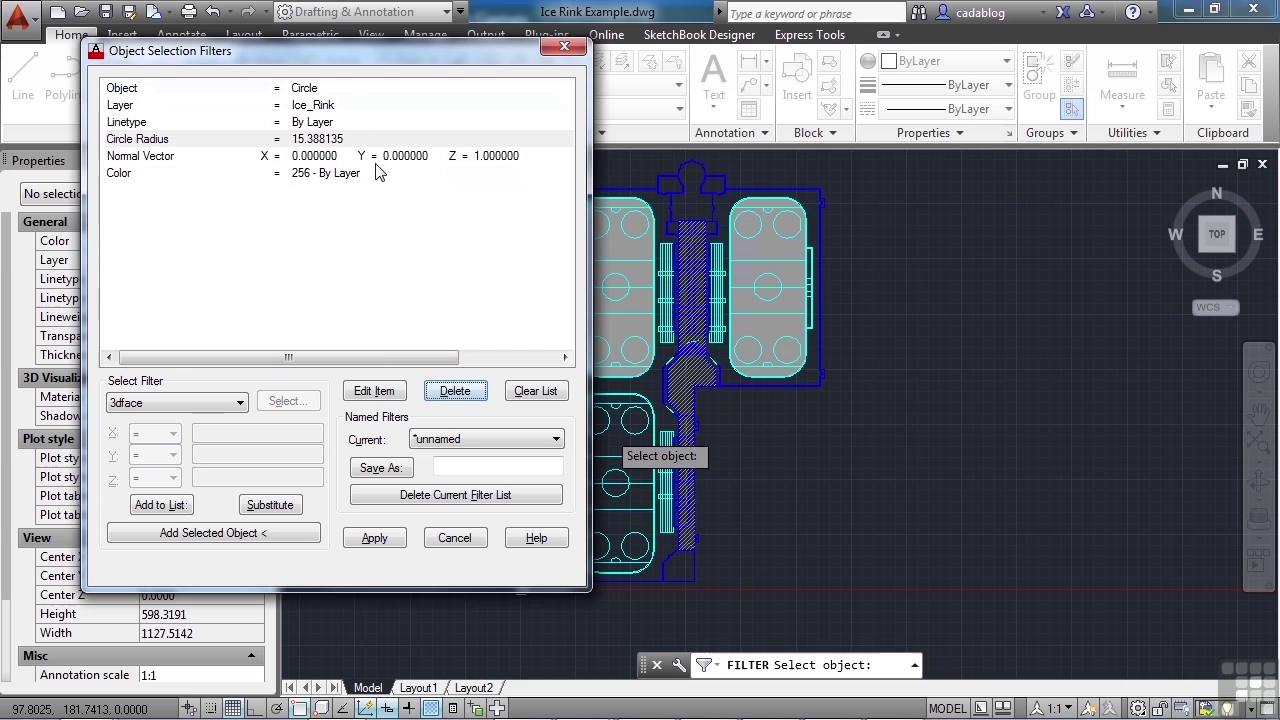
{"action": "left_click", "coordinate": [377, 394]}
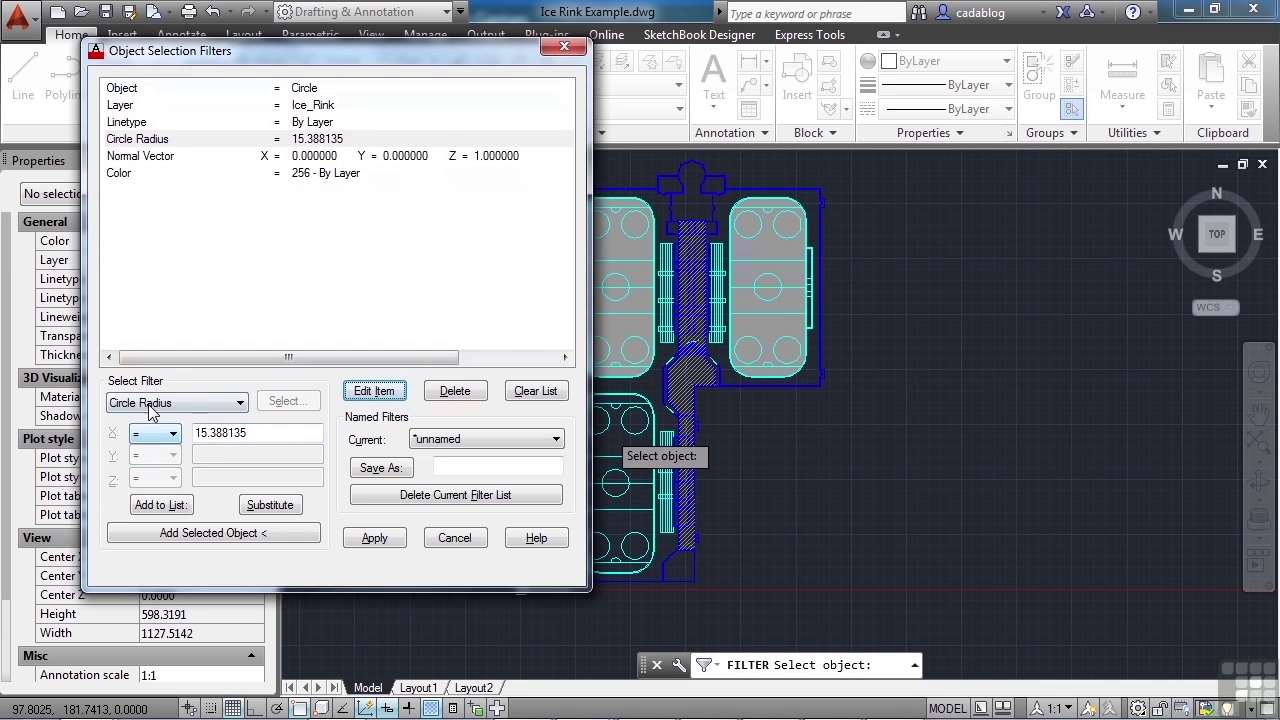
{"action": "left_click", "coordinate": [174, 434]}
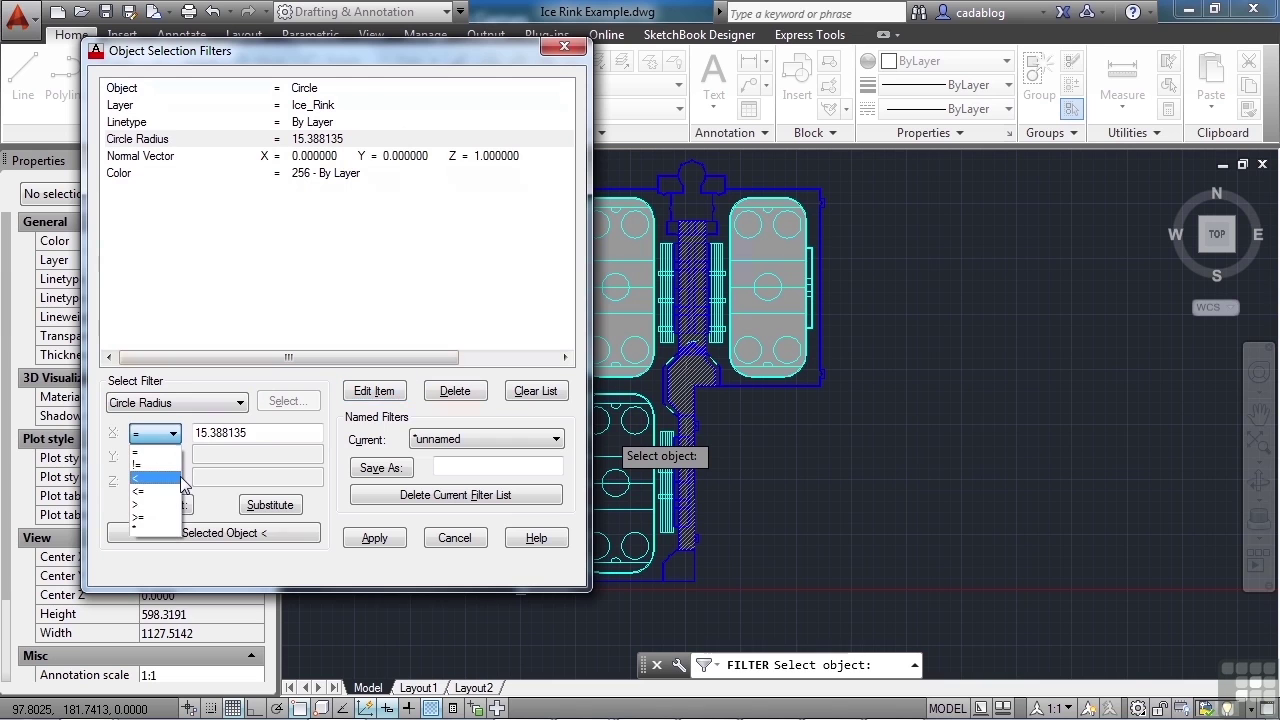
{"action": "left_click", "coordinate": [258, 432]}
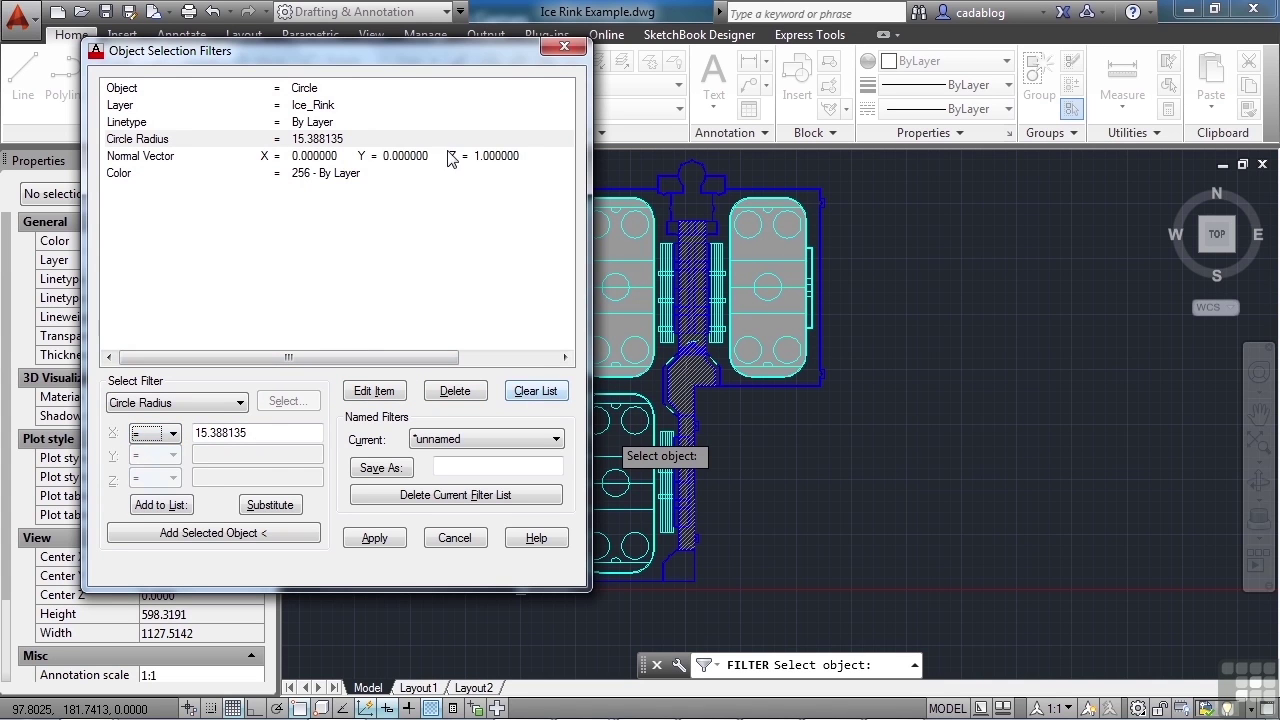
Delete the Normal Vector criterion and load the Linetype criterion for editing
{"action": "left_click", "coordinate": [403, 160]}
{"action": "left_click", "coordinate": [455, 390]}
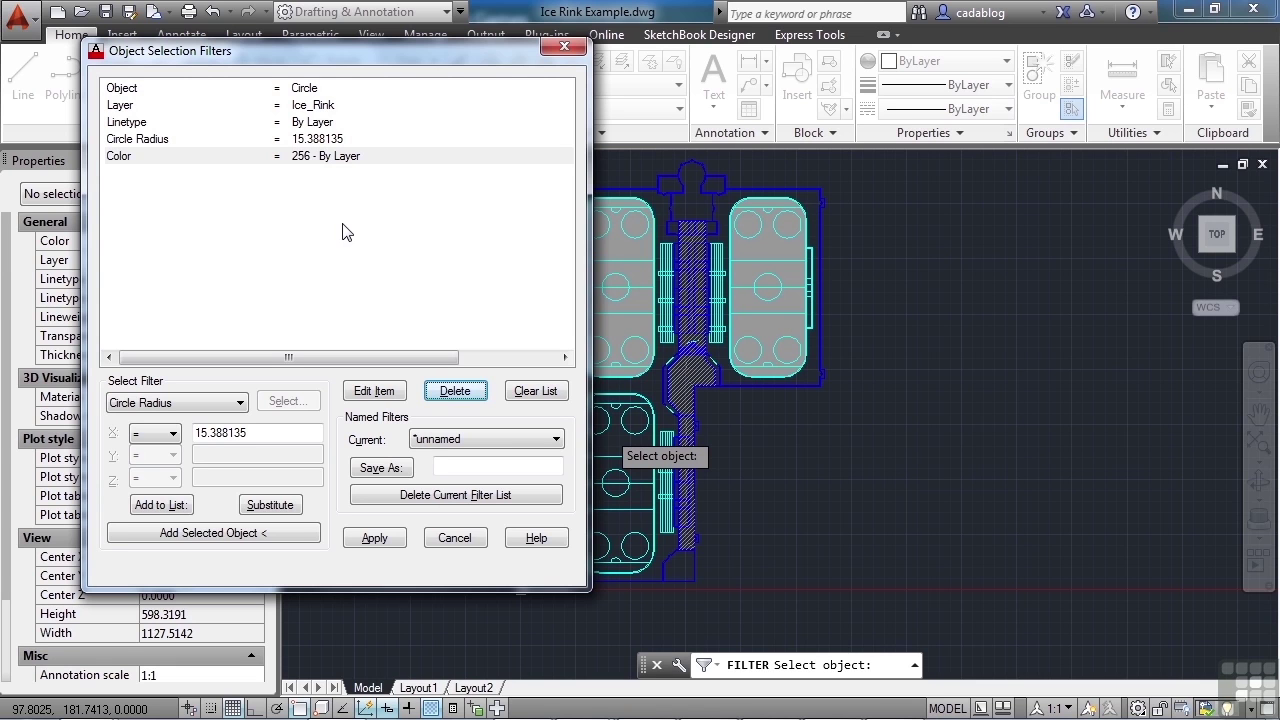
{"action": "left_click", "coordinate": [316, 122]}
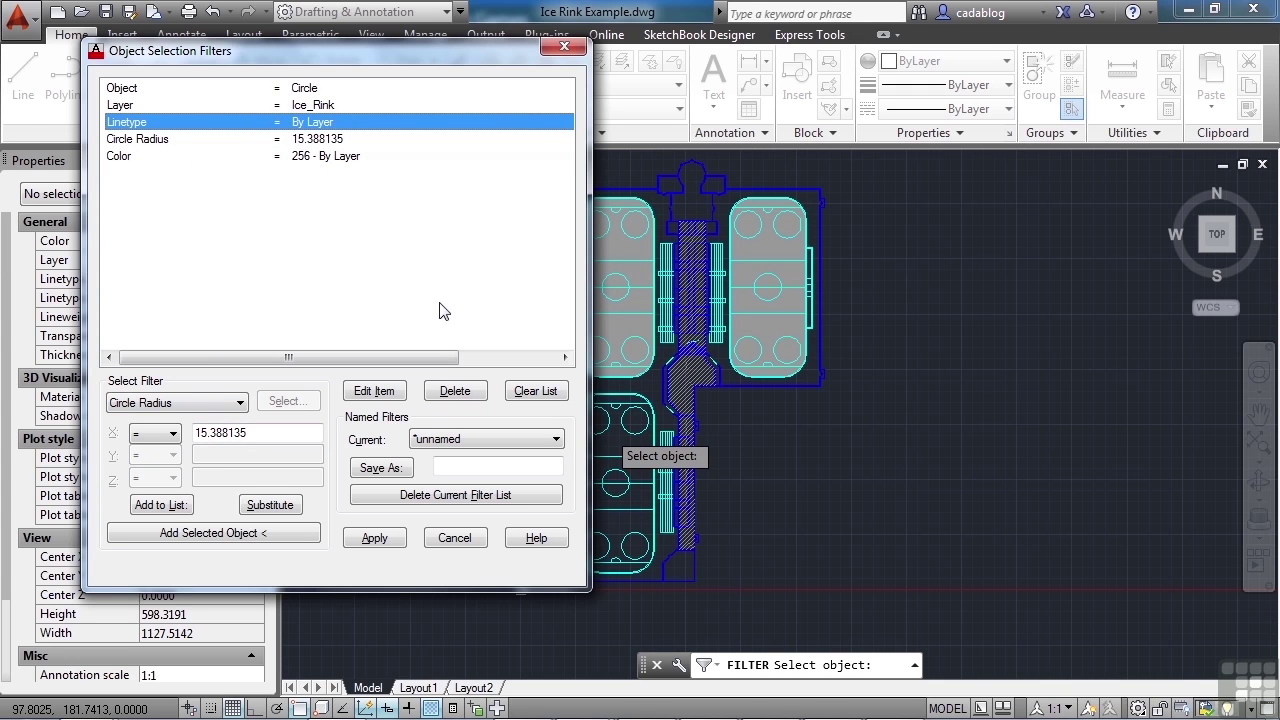
{"action": "left_click", "coordinate": [382, 392]}
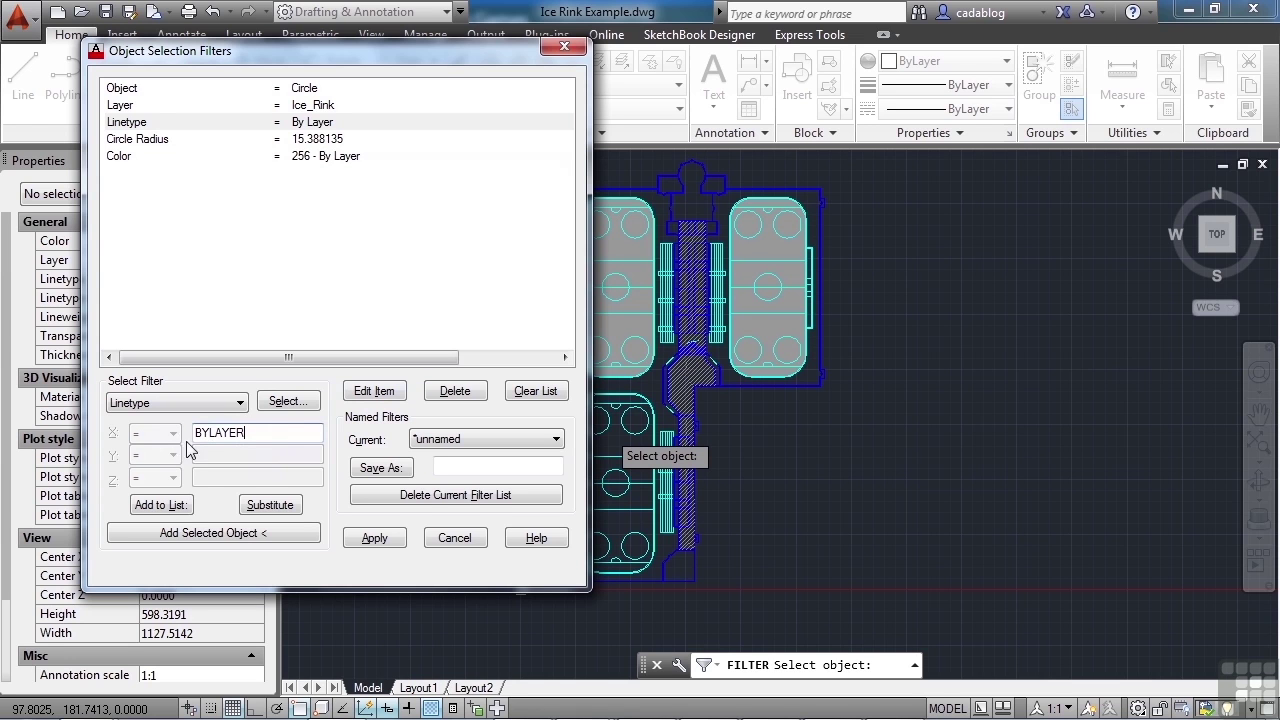
{"action": "left_click", "coordinate": [322, 145]}
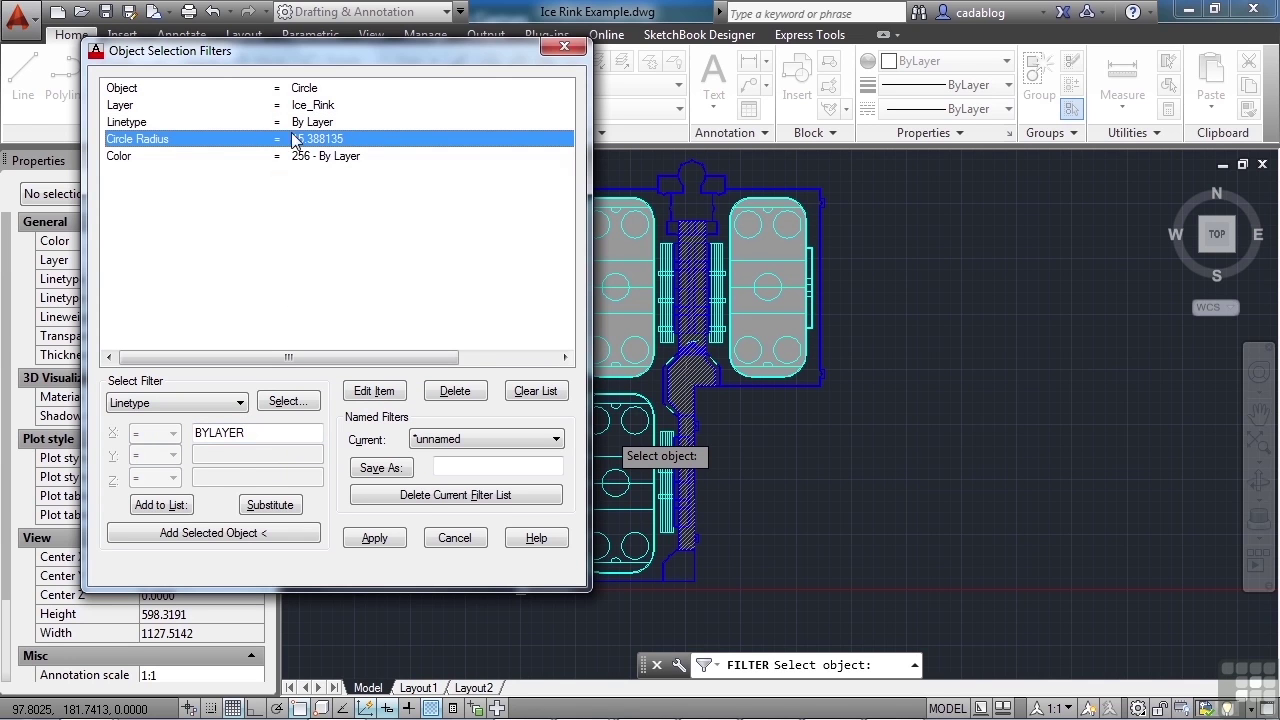
{"action": "left_click", "coordinate": [374, 390]}
{"action": "left_click", "coordinate": [166, 436]}
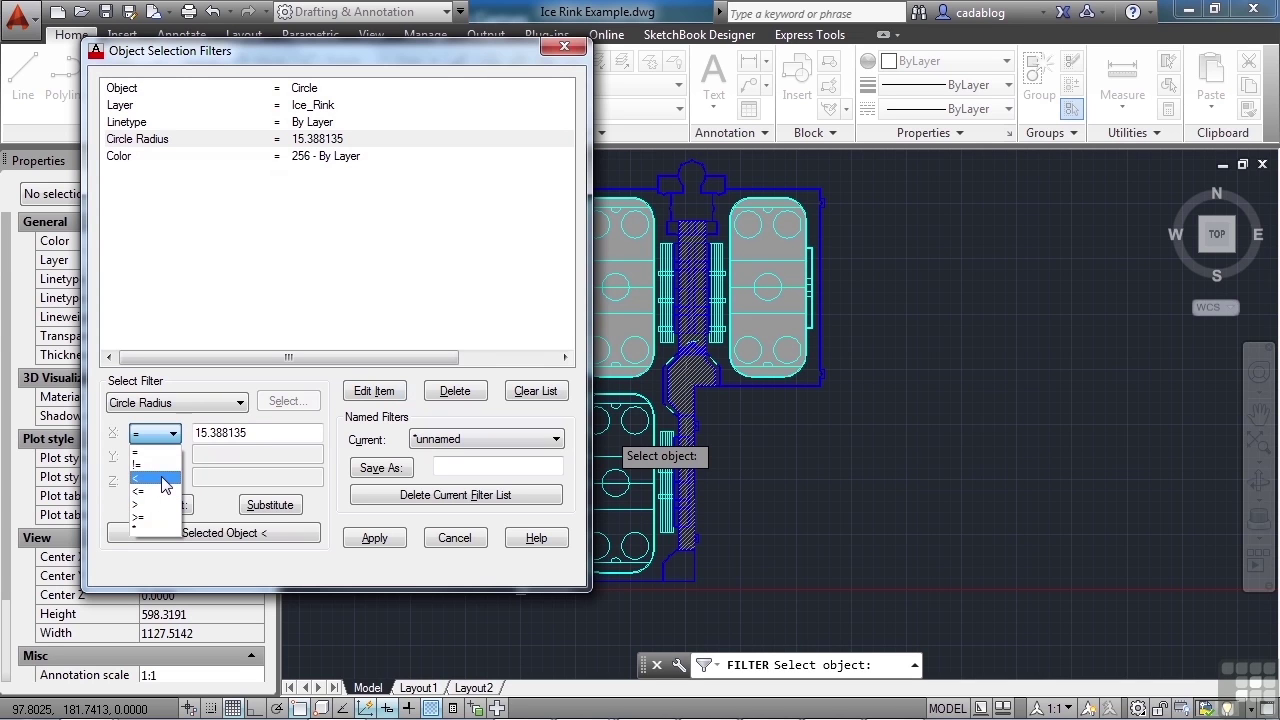
{"action": "left_click", "coordinate": [165, 478]}
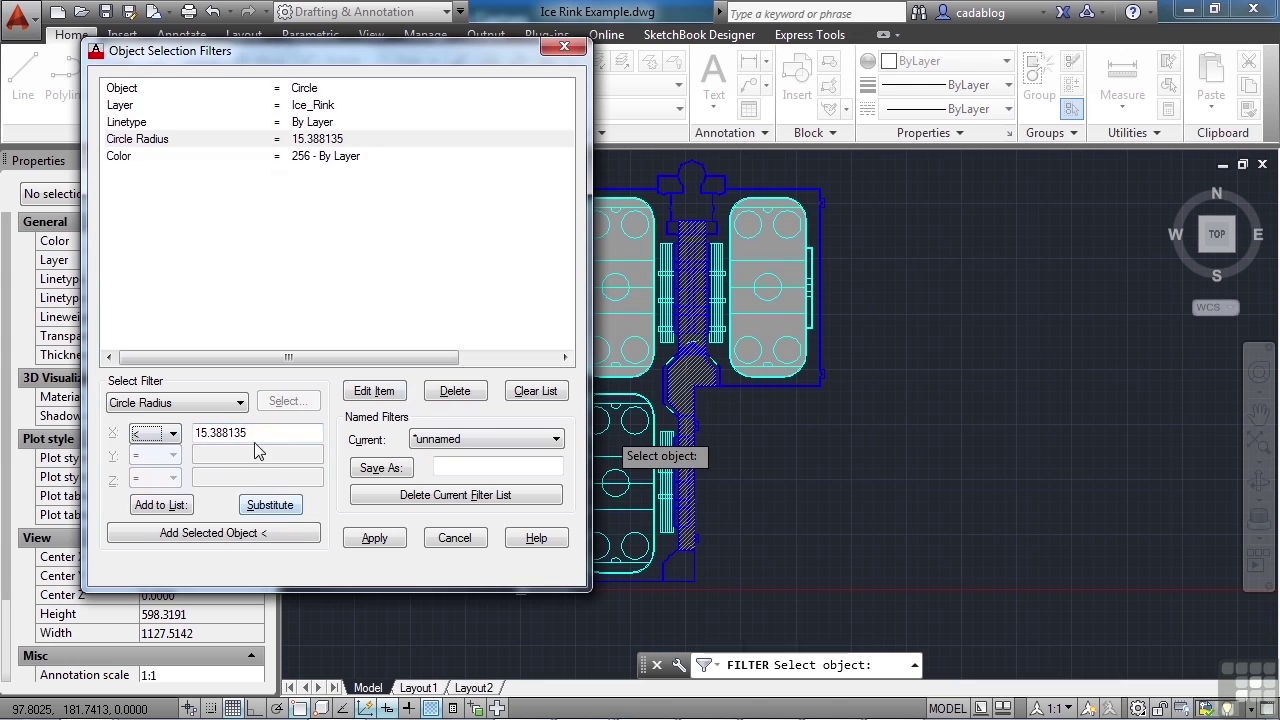
{"action": "left_click", "coordinate": [276, 505]}
{"action": "left_click", "coordinate": [155, 432]}
{"action": "left_click", "coordinate": [145, 446]}
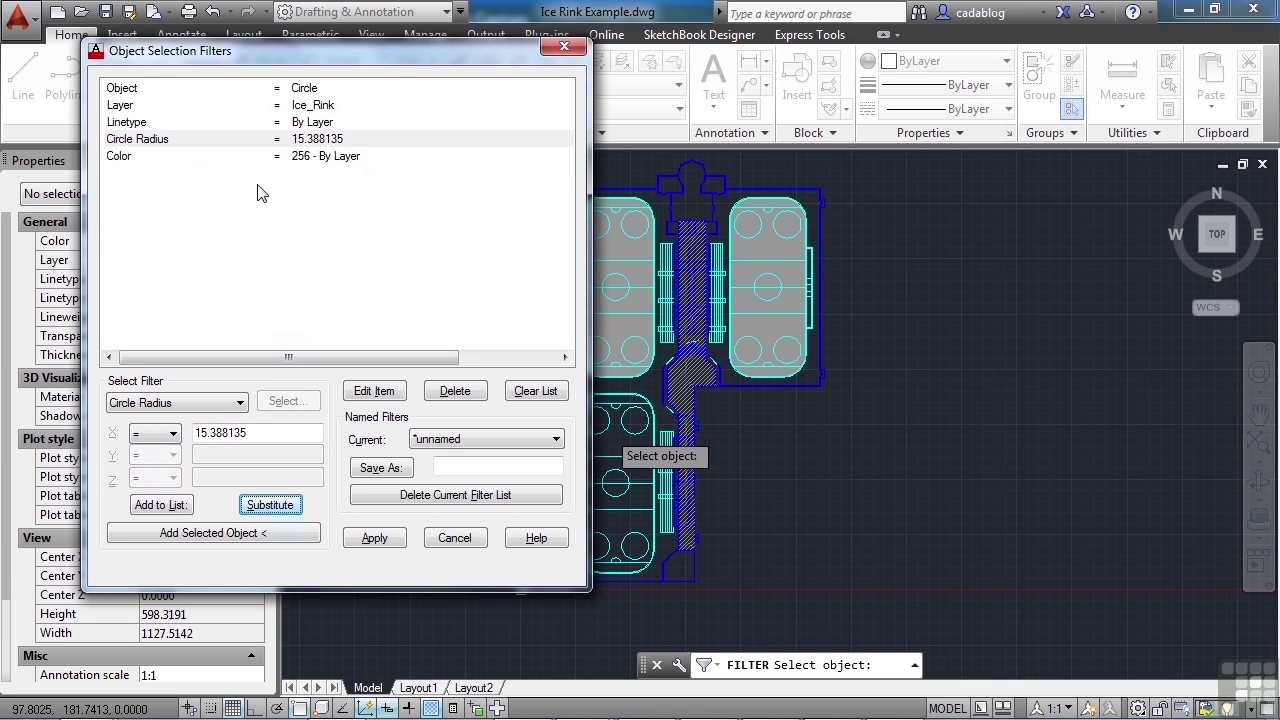
{"action": "left_click", "coordinate": [312, 163]}
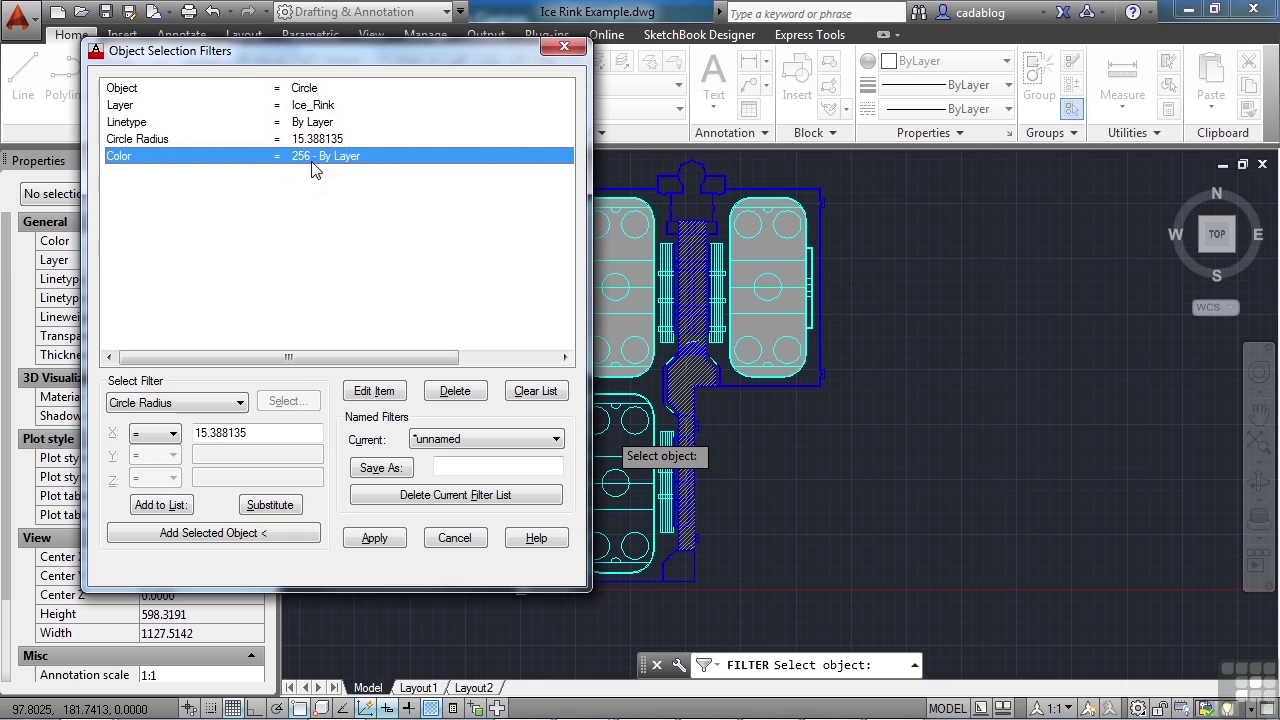
{"action": "left_click", "coordinate": [241, 403]}
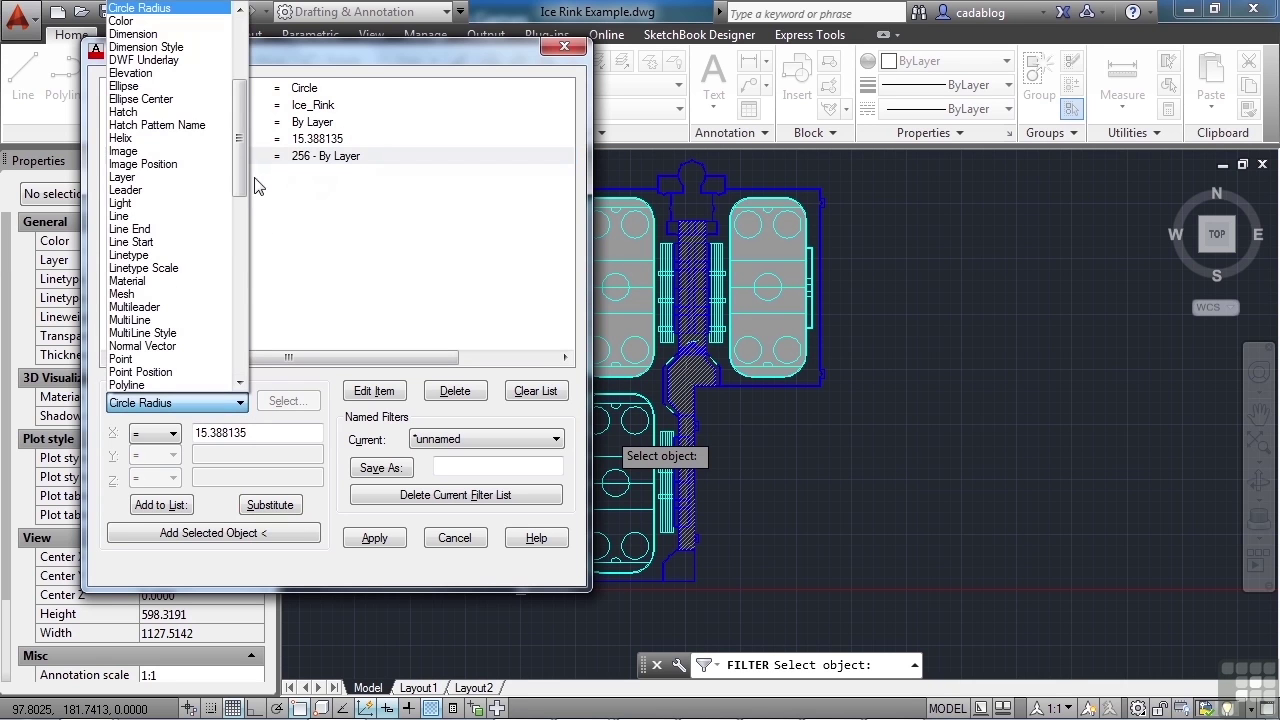
{"action": "left_click_drag", "start_coordinate": [243, 164], "coordinate": [247, 348]}
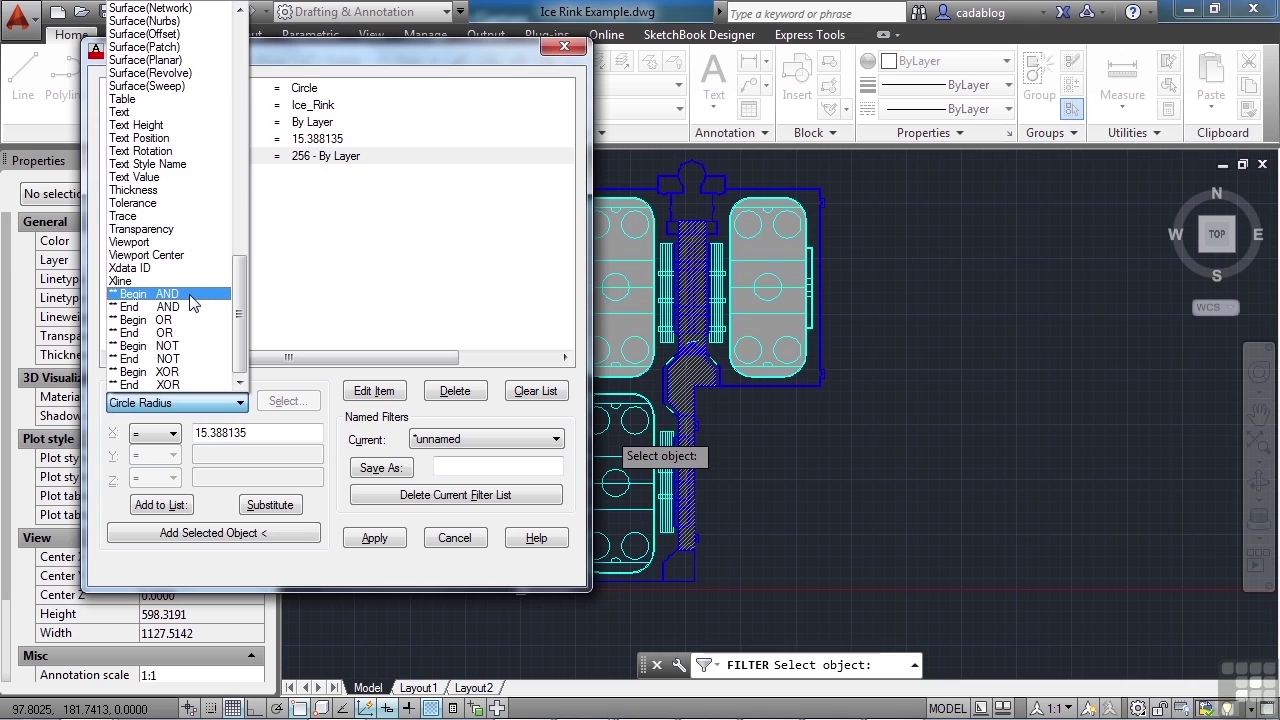
{"action": "left_click", "coordinate": [430, 228]}
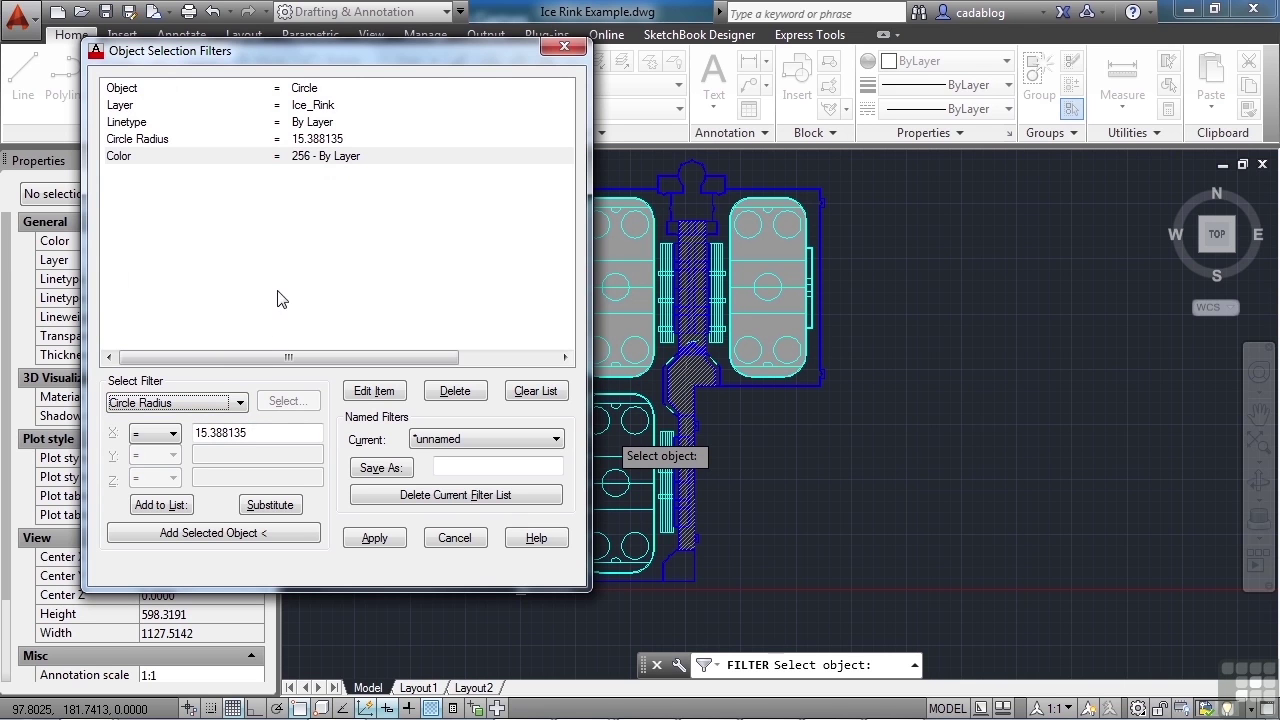
{"action": "left_click", "coordinate": [240, 402]}
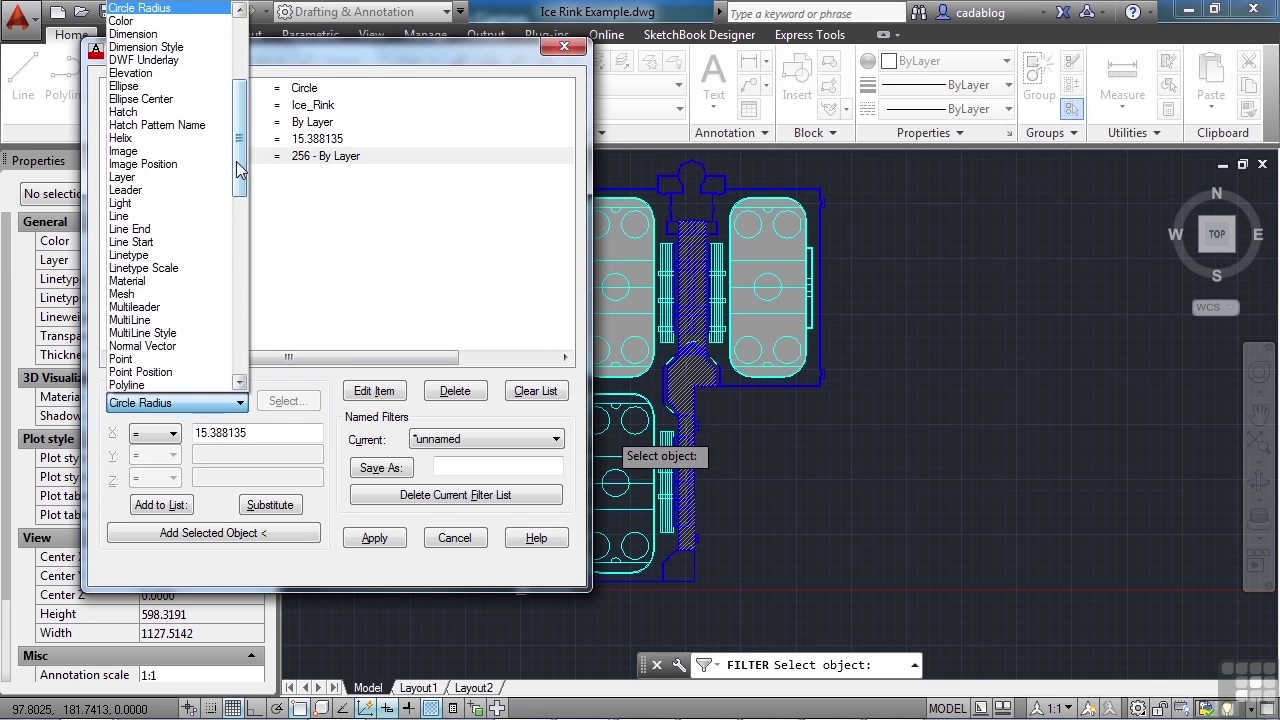
{"action": "left_click_drag", "start_coordinate": [240, 170], "coordinate": [242, 345]}
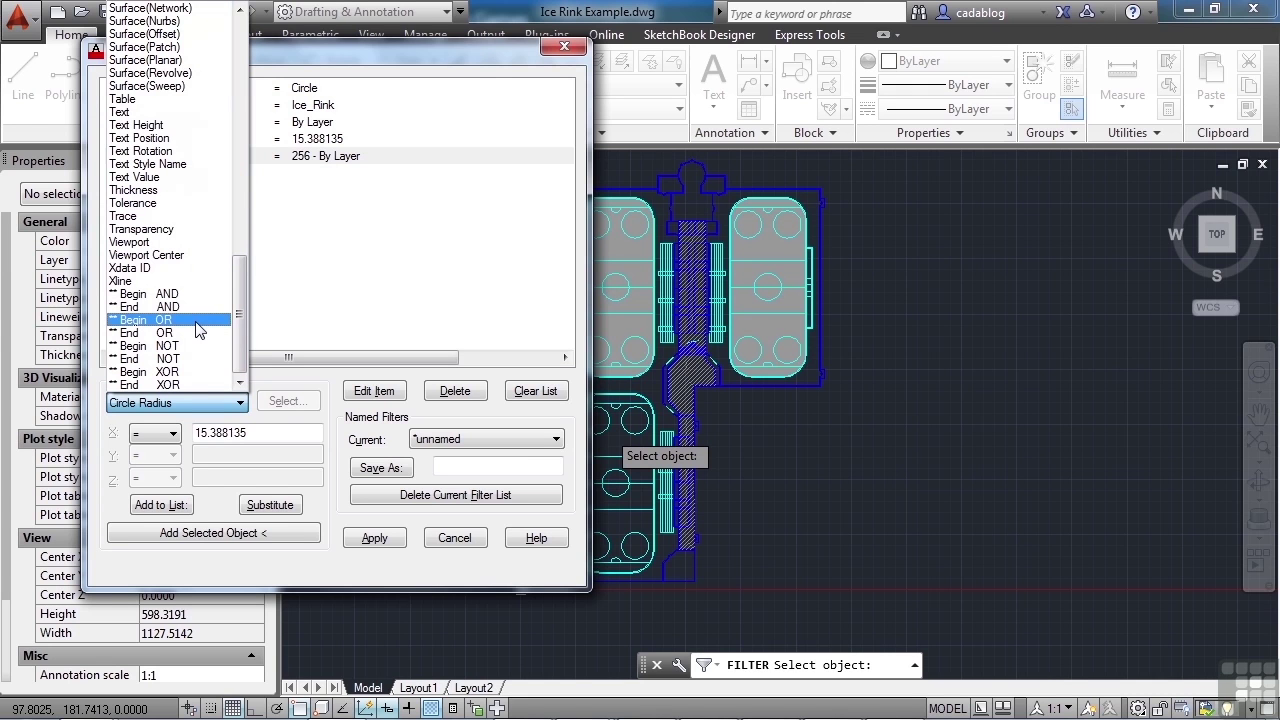
{"action": "left_click", "coordinate": [306, 95]}
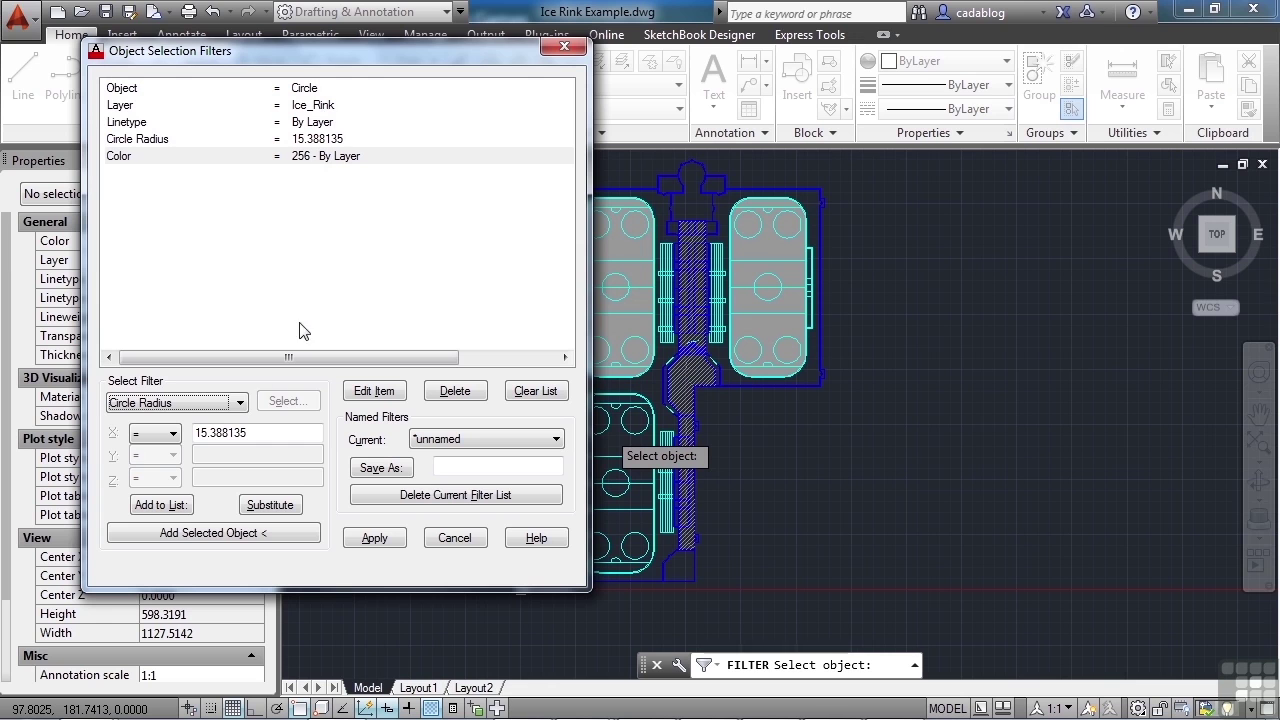
{"action": "left_click", "coordinate": [239, 403]}
{"action": "scroll", "coordinate": [197, 347], "scroll_direction": "down", "scroll_amount": 10}
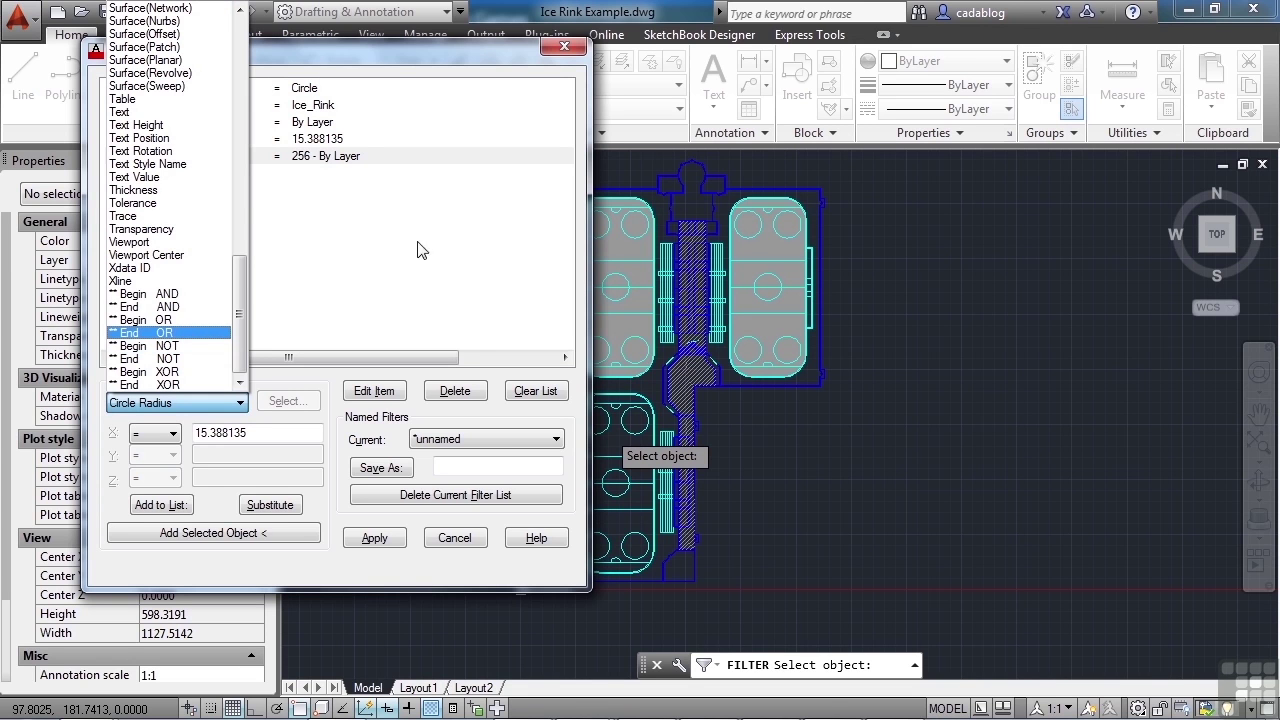
{"action": "left_click", "coordinate": [348, 166]}
{"action": "left_click", "coordinate": [348, 160]}
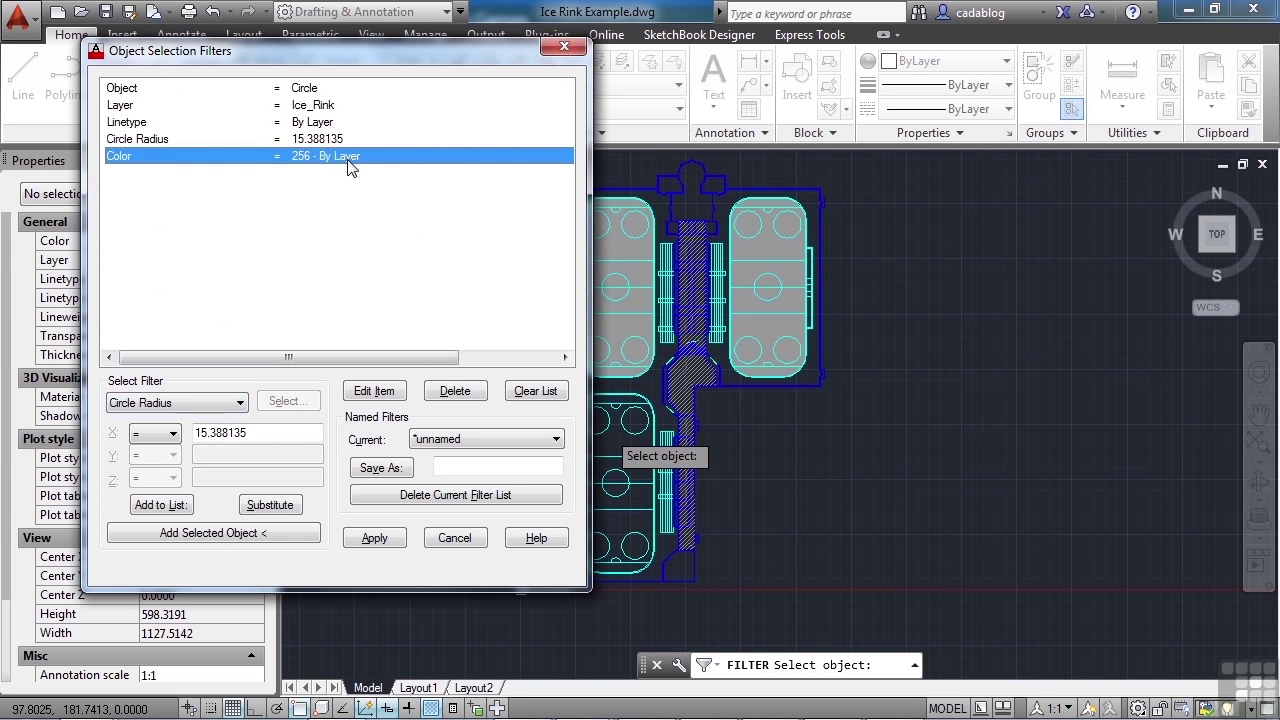
Clear the old filter list and choose Color as the new filter type
{"action": "left_click", "coordinate": [532, 393]}
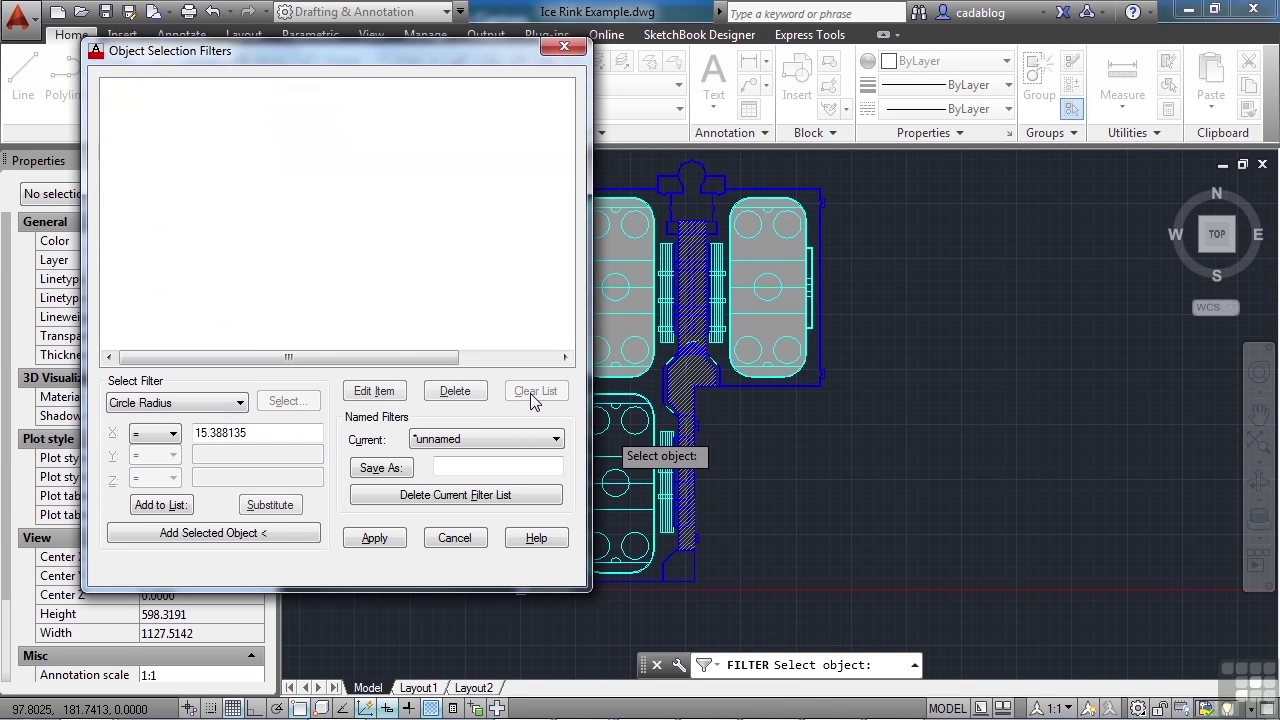
{"action": "left_click", "coordinate": [241, 403]}
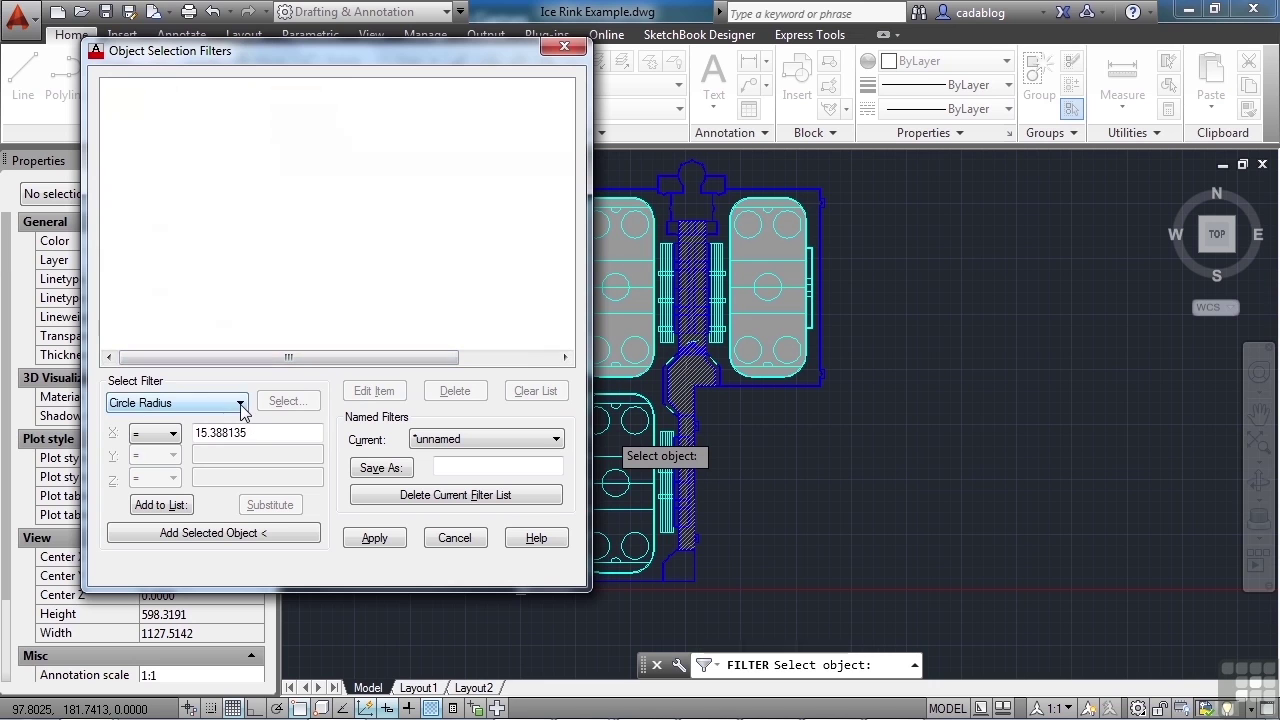
{"action": "left_click", "coordinate": [241, 403]}
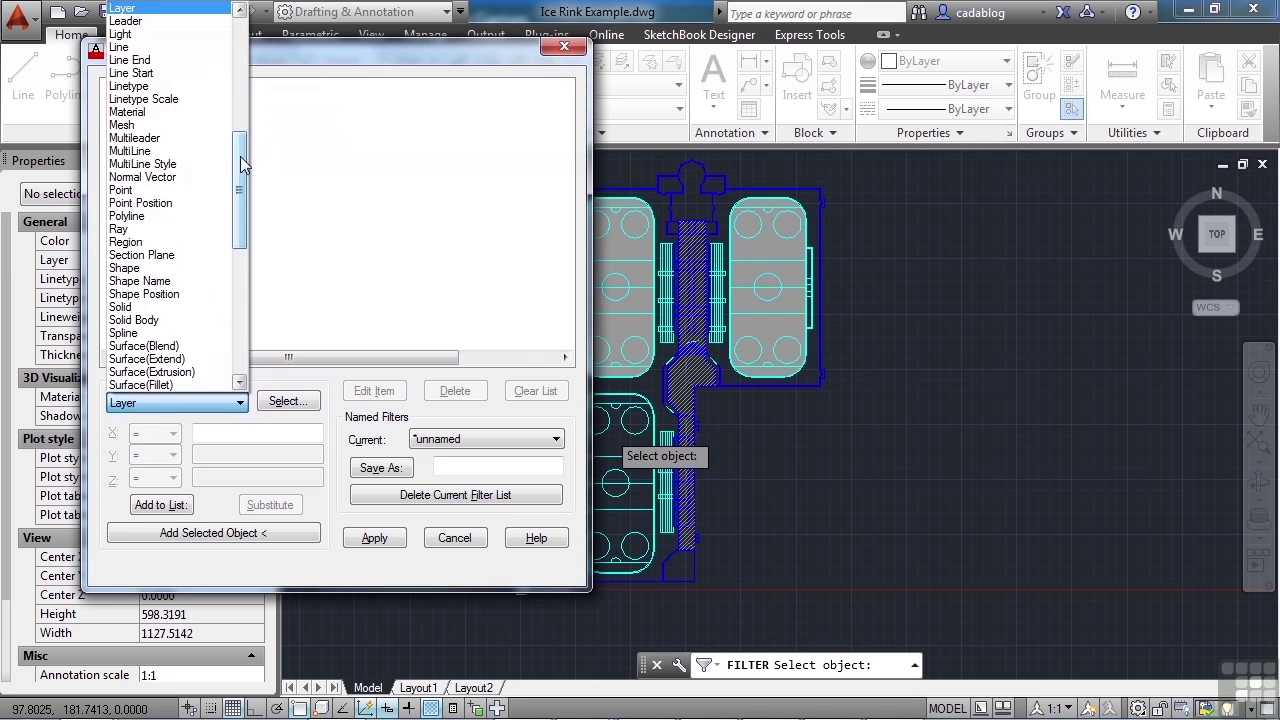
{"action": "left_click_drag", "start_coordinate": [240, 156], "coordinate": [250, 87]}
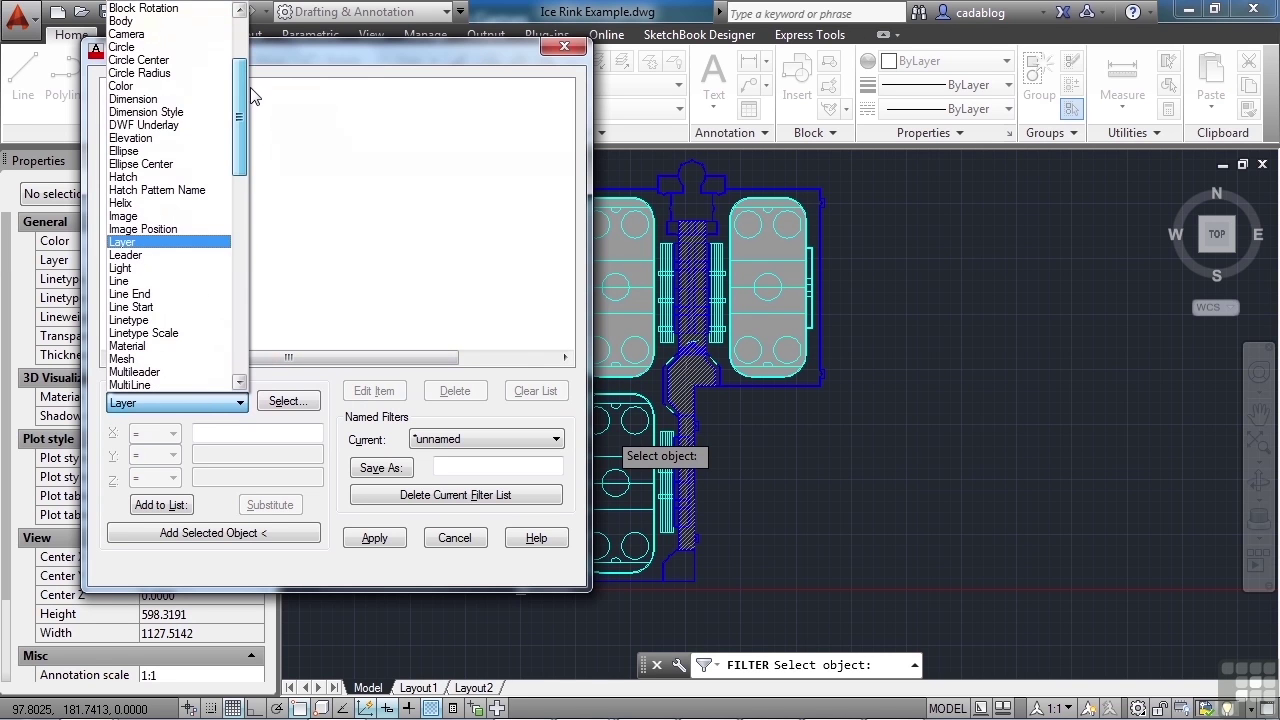
{"action": "left_click", "coordinate": [183, 88]}
Set the colour value to ByLayer (256) and add Color = 256 to the list
{"action": "left_click", "coordinate": [292, 403]}
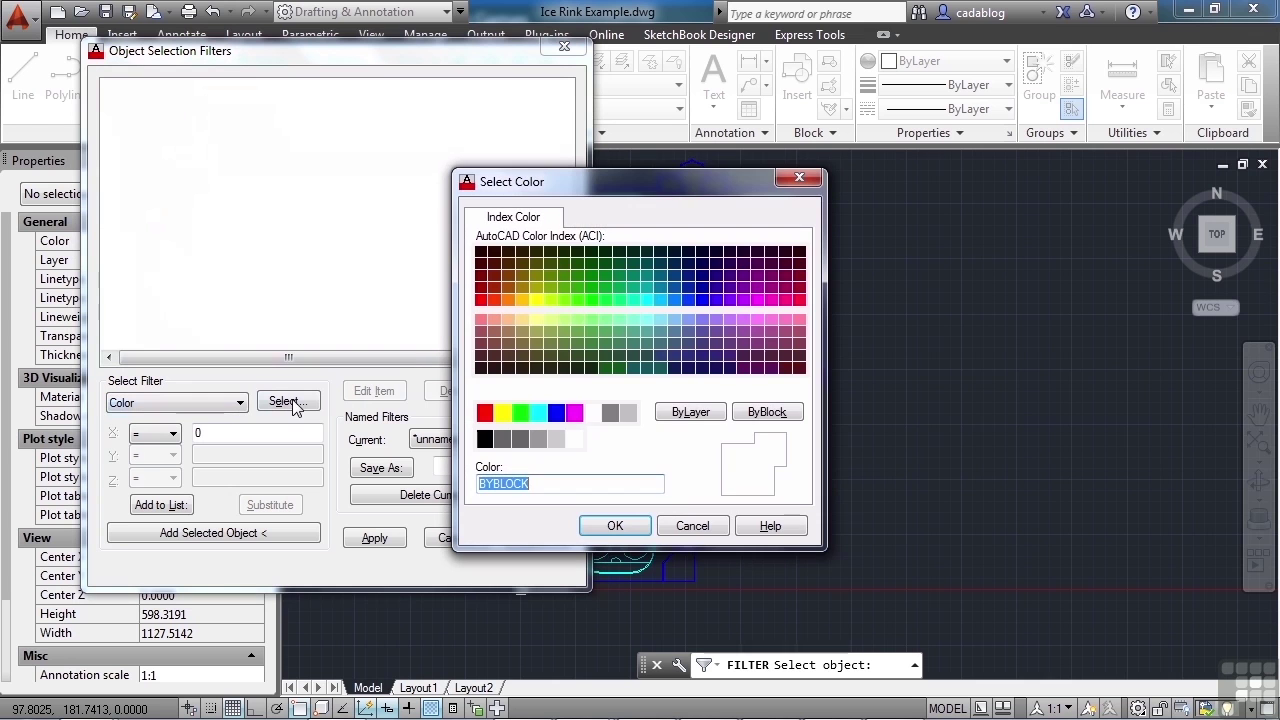
{"action": "left_click", "coordinate": [680, 415]}
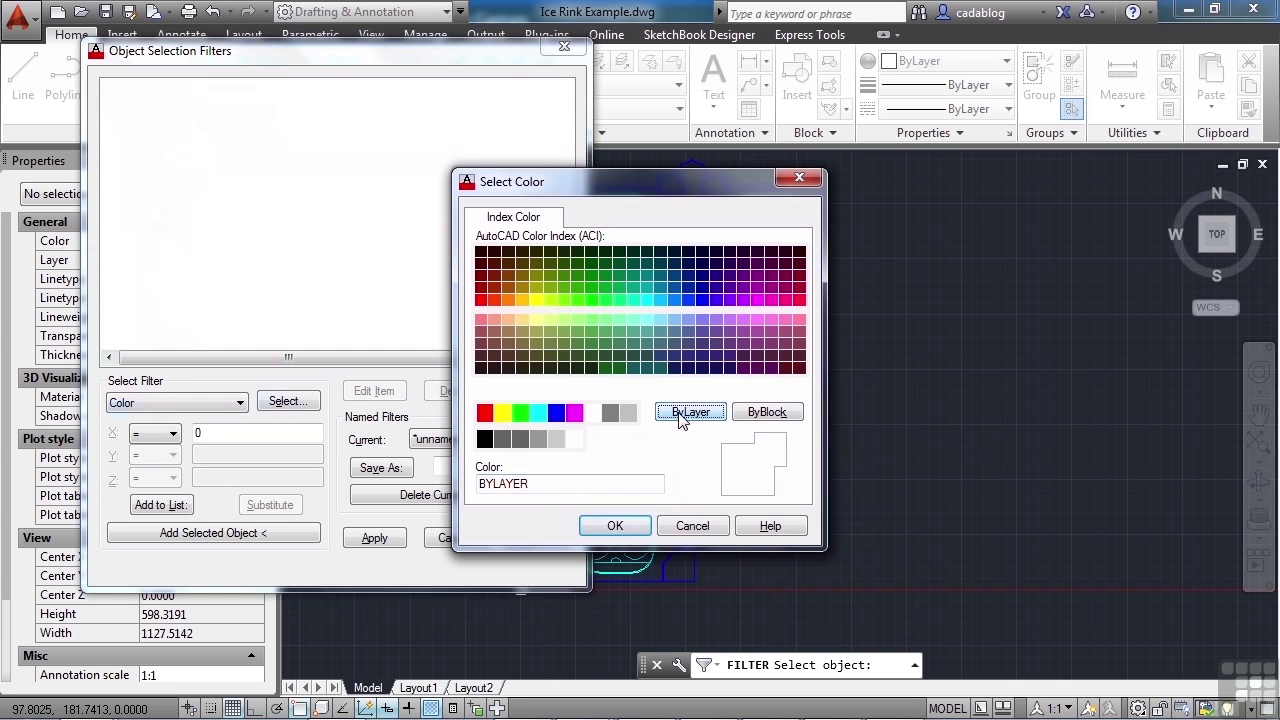
{"action": "left_click", "coordinate": [616, 527]}
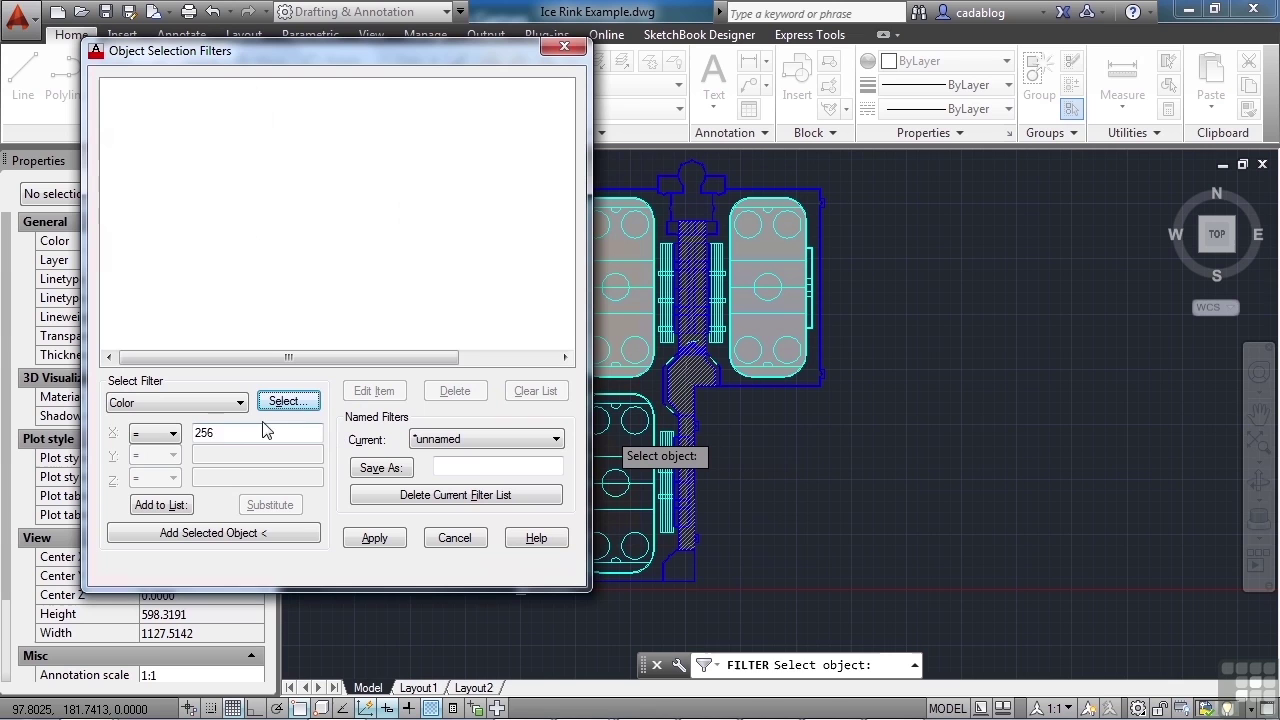
{"action": "left_click", "coordinate": [177, 509]}
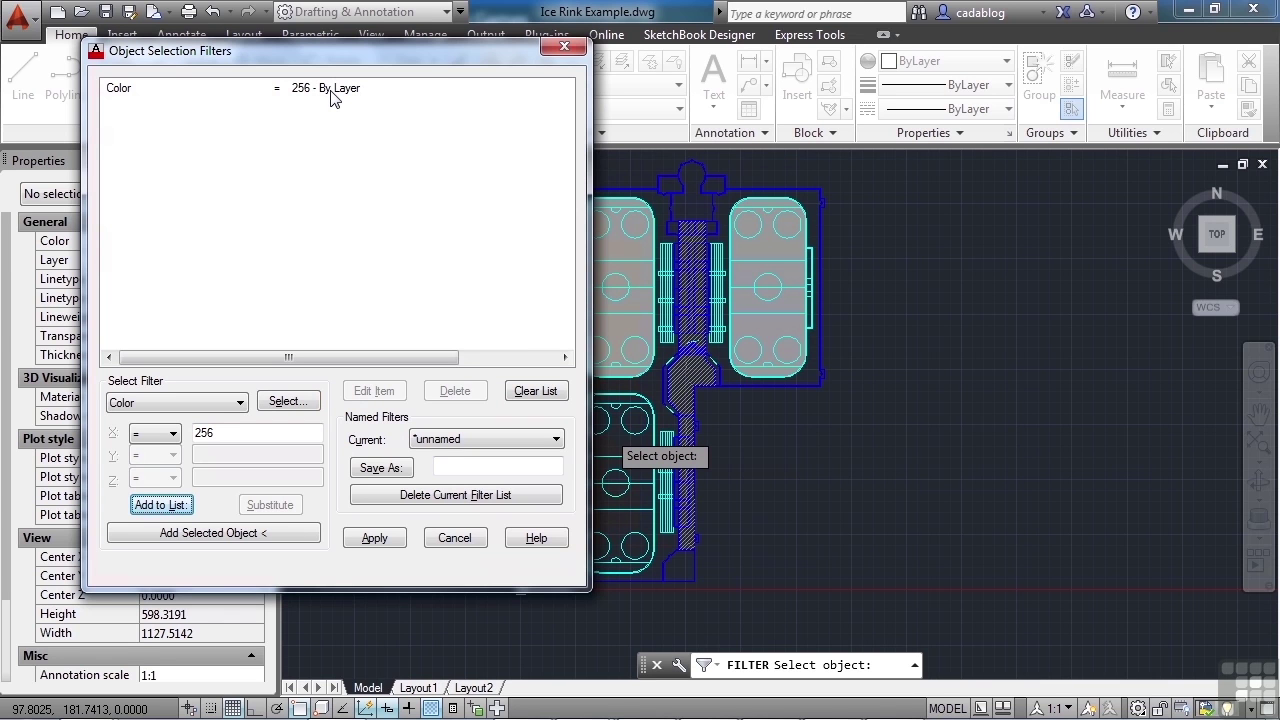
{"action": "left_click", "coordinate": [175, 433]}
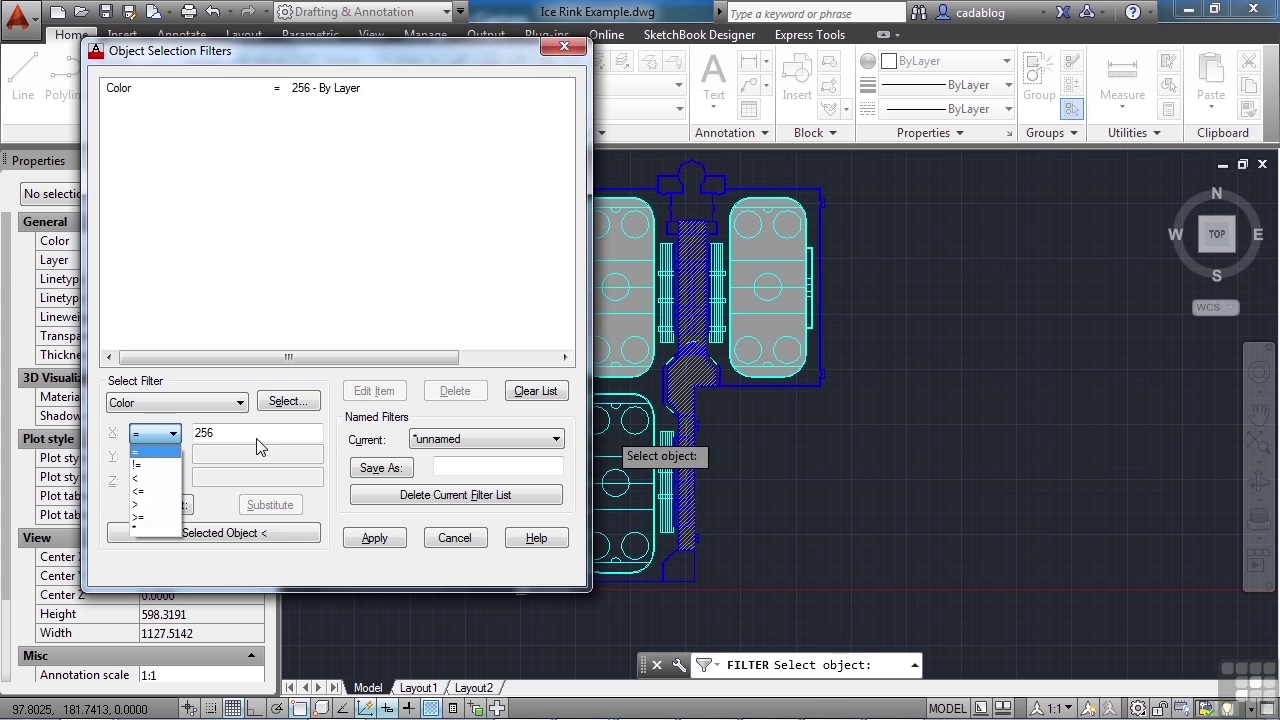
Add a ** Begin NOT entry below the Color = 256 criterion
{"action": "left_click", "coordinate": [241, 406]}
{"action": "left_click", "coordinate": [241, 406]}
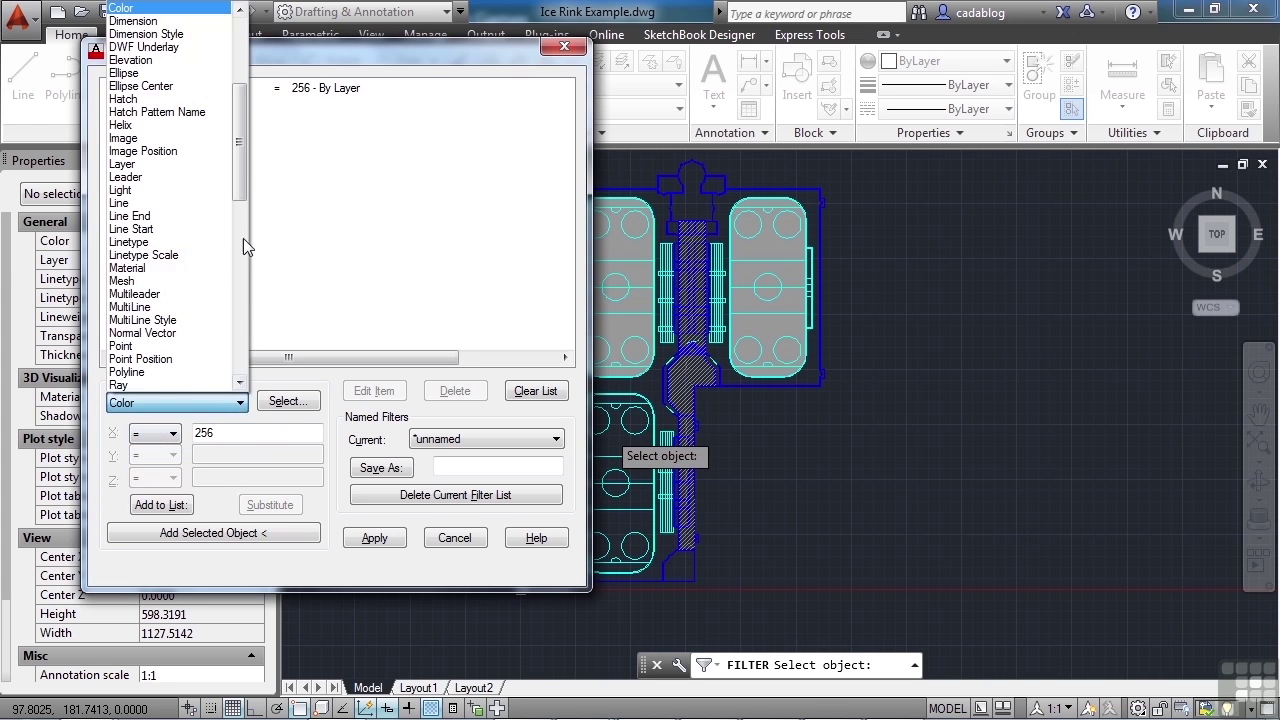
{"action": "left_click_drag", "start_coordinate": [240, 160], "coordinate": [240, 331]}
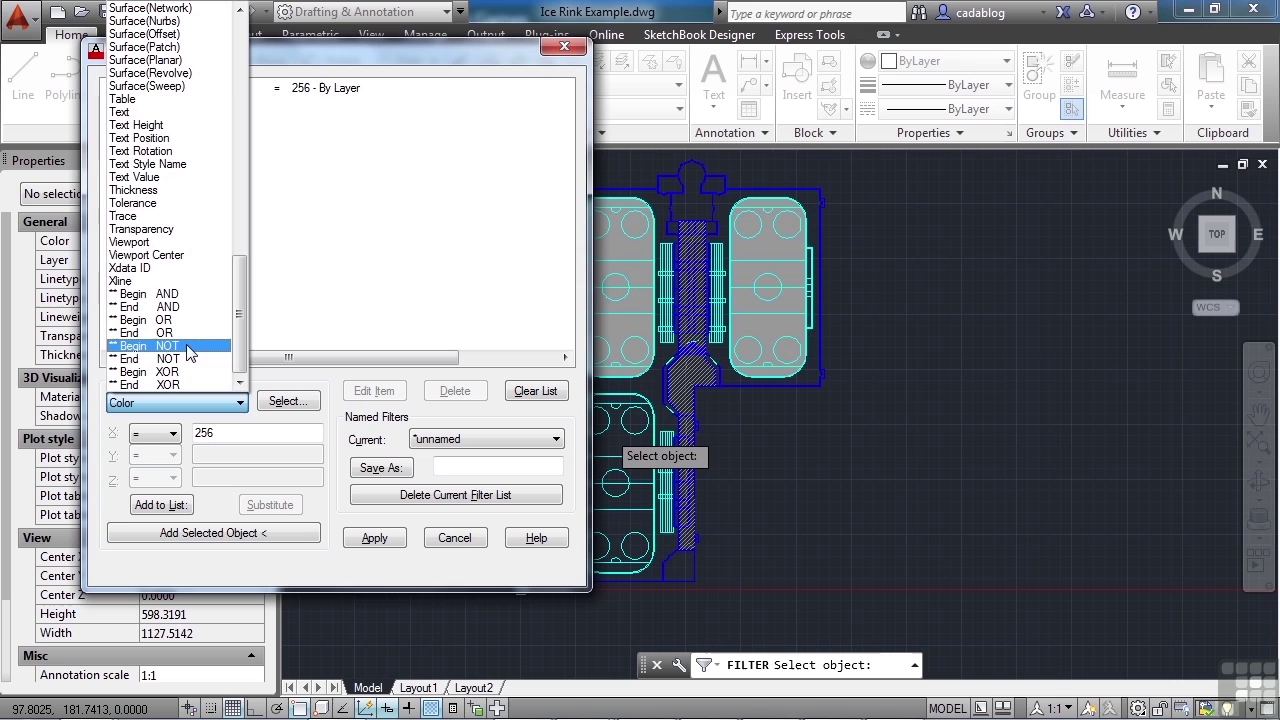
{"action": "left_click", "coordinate": [314, 308]}
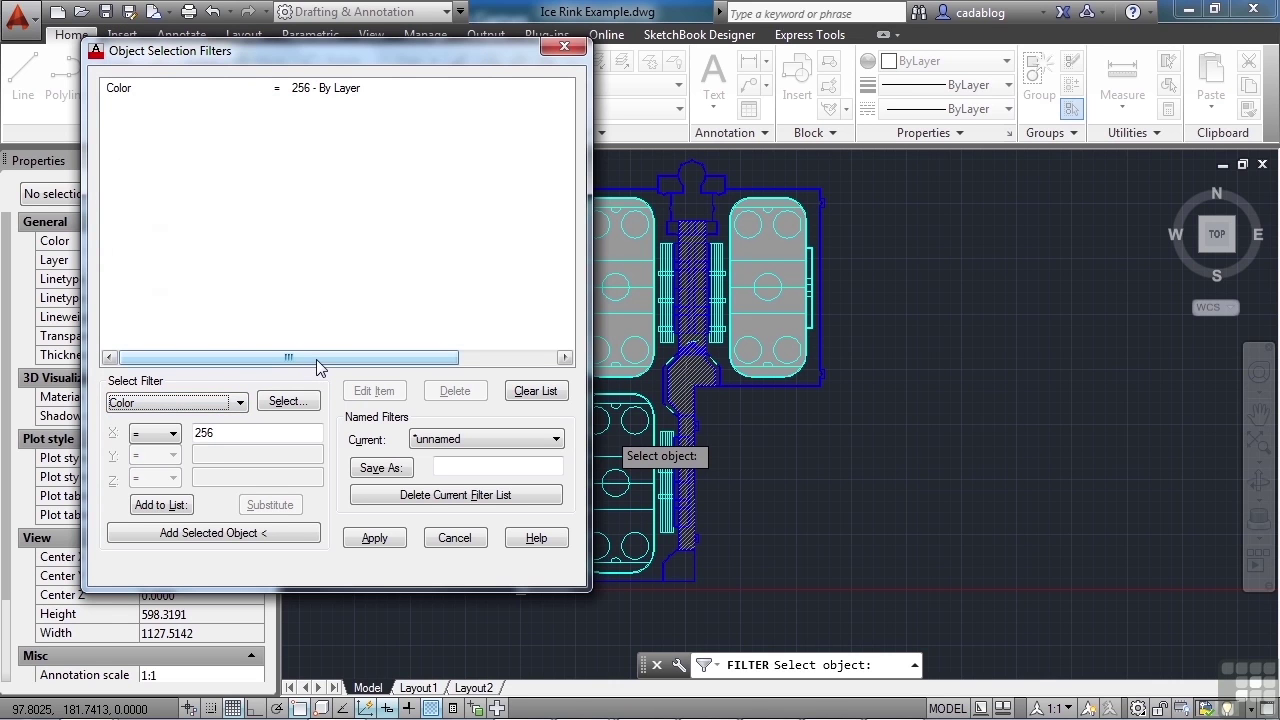
{"action": "left_click", "coordinate": [240, 403]}
{"action": "left_click_drag", "start_coordinate": [240, 185], "coordinate": [240, 342]}
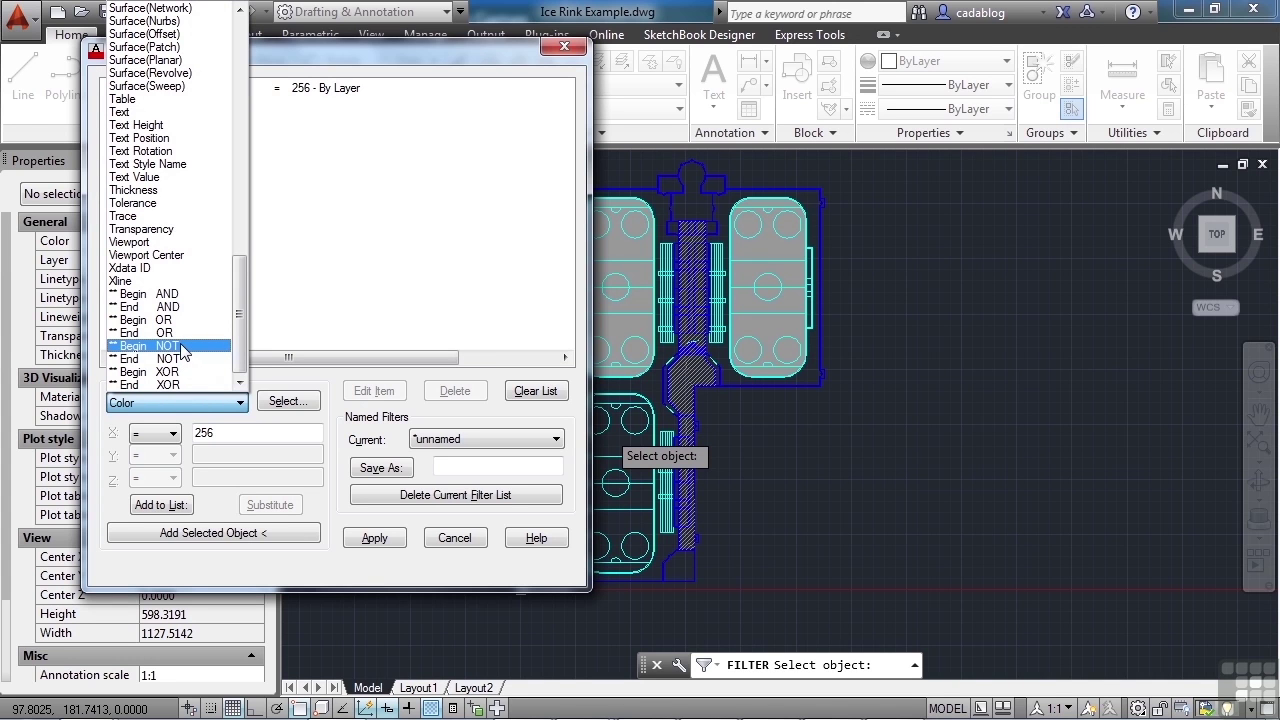
{"action": "left_click", "coordinate": [180, 345]}
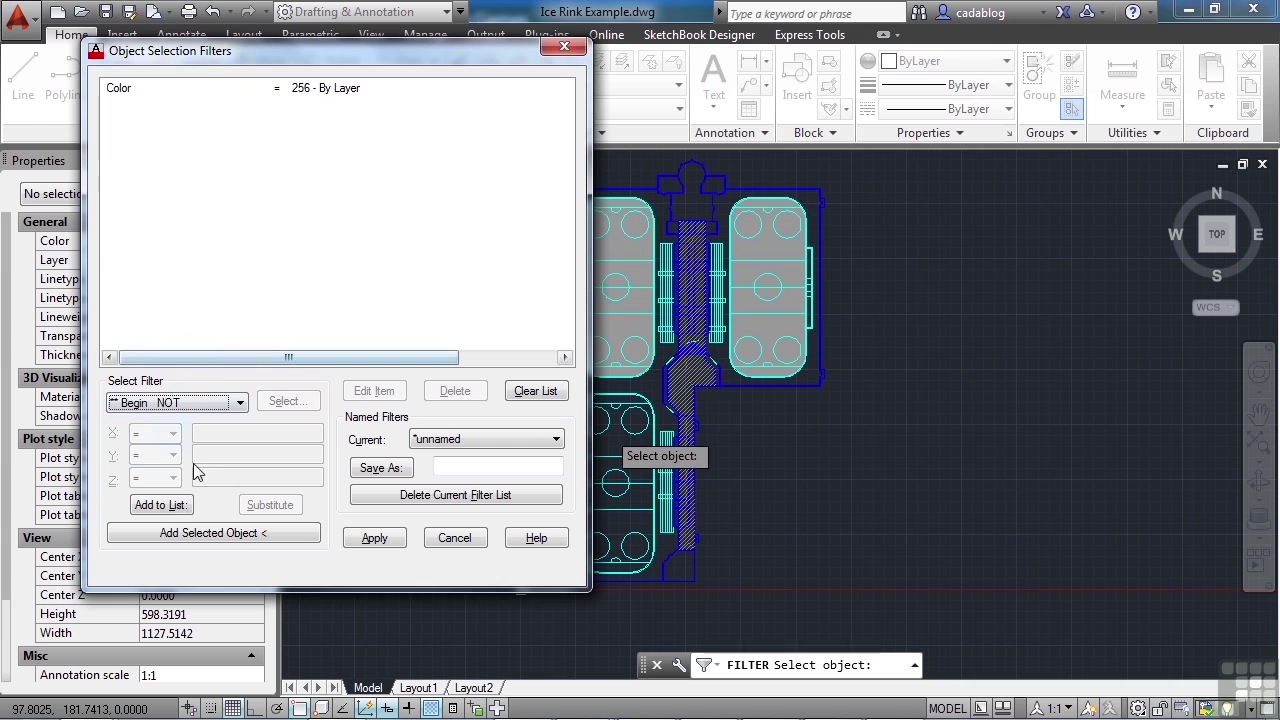
{"action": "left_click", "coordinate": [180, 507]}
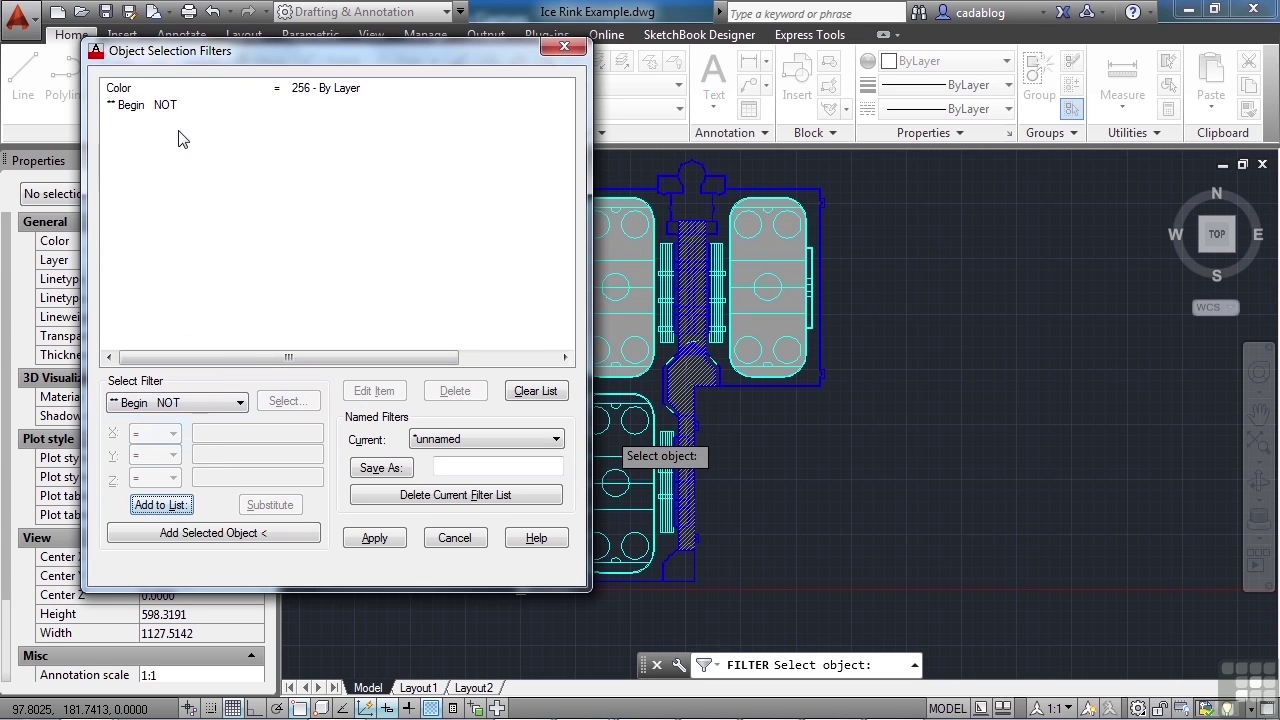
Select the Color and Begin NOT rows in turn, leaving Color selected for removal
{"action": "left_click", "coordinate": [291, 90]}
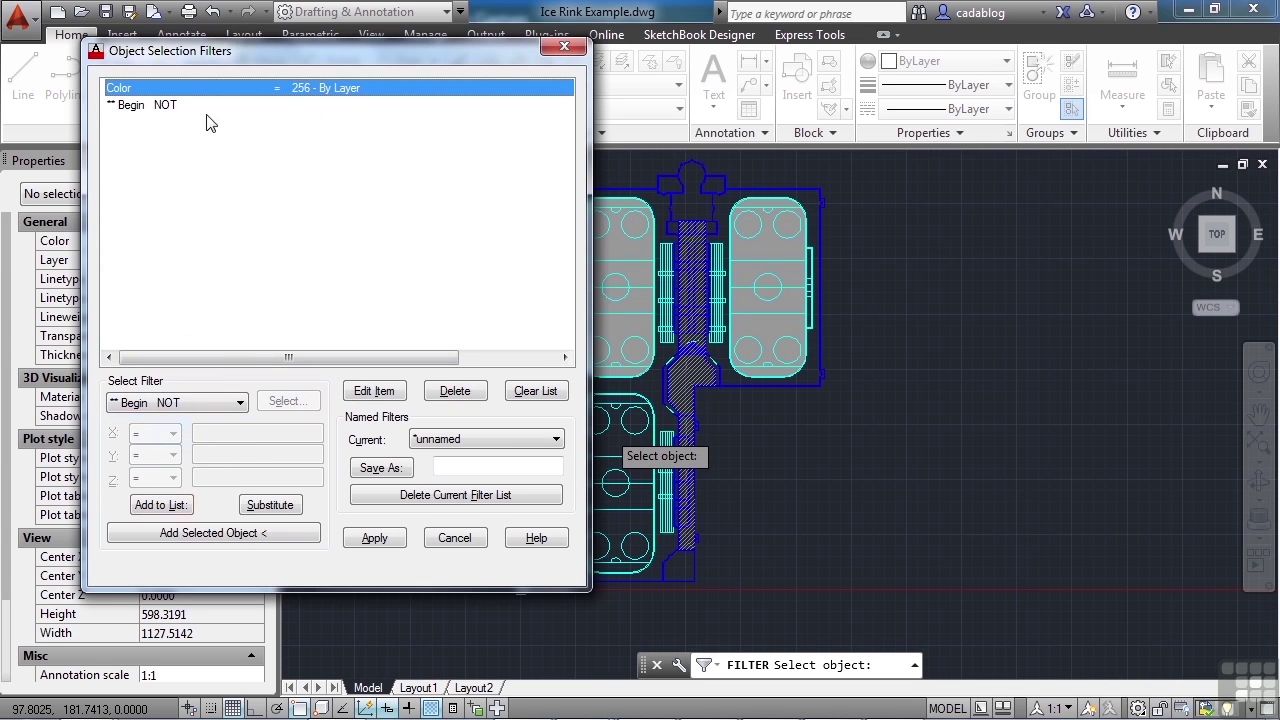
{"action": "left_click", "coordinate": [145, 106]}
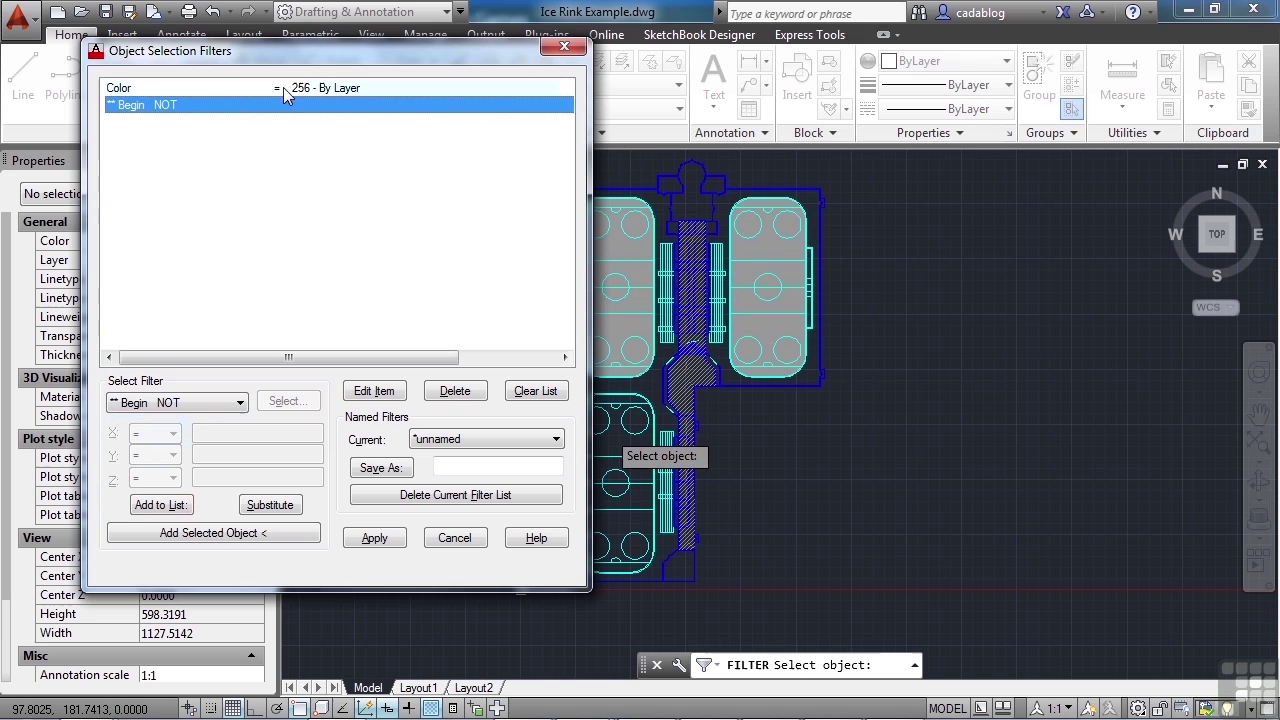
{"action": "left_click", "coordinate": [130, 89]}
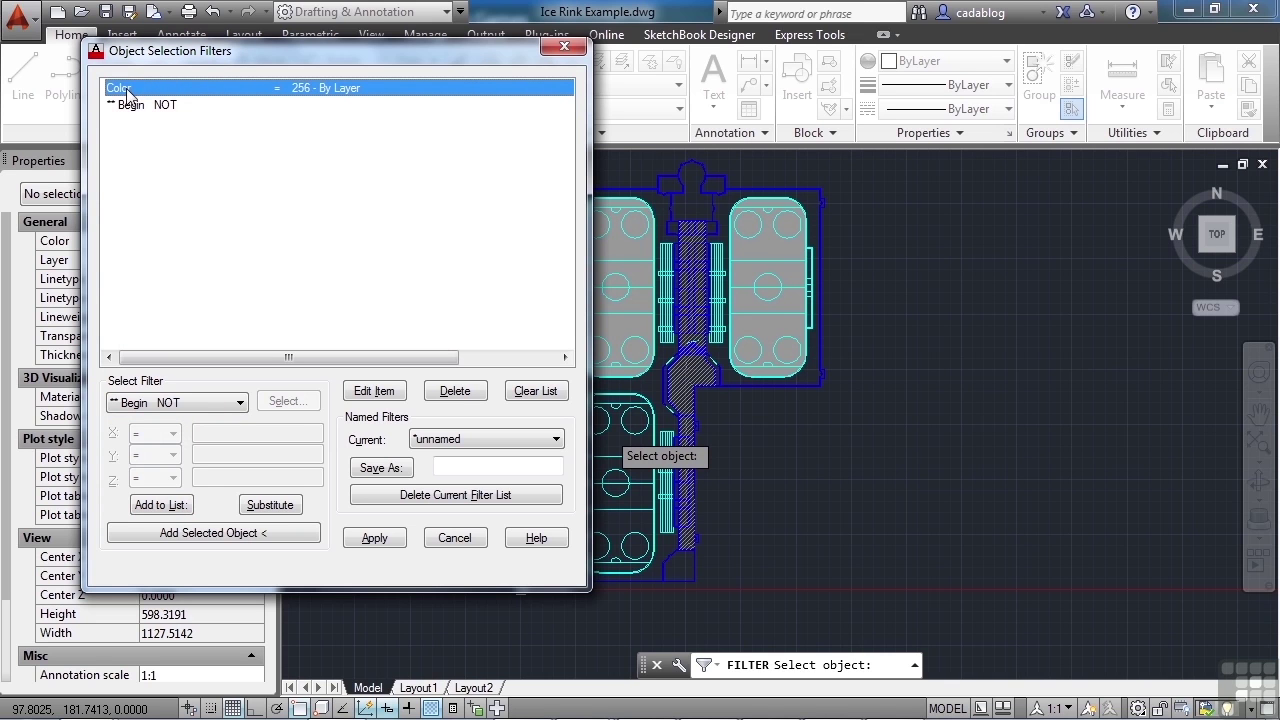
{"action": "left_click", "coordinate": [133, 107]}
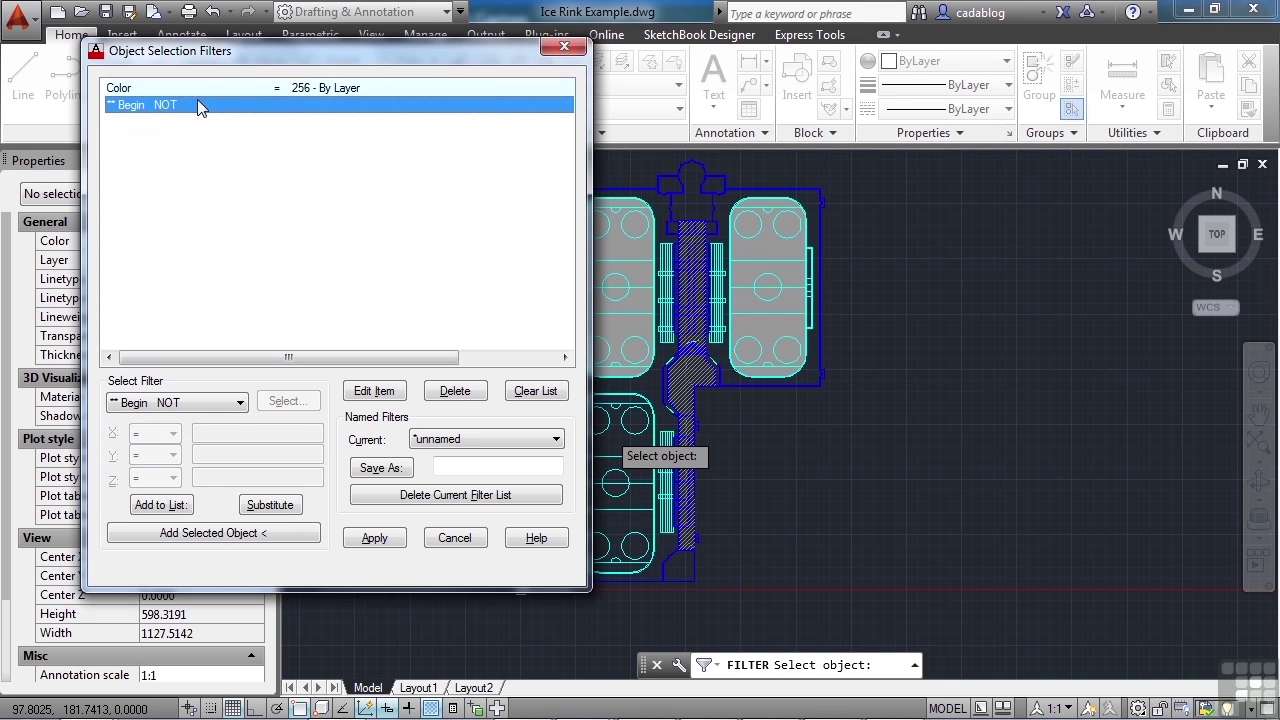
{"action": "left_click", "coordinate": [297, 91]}
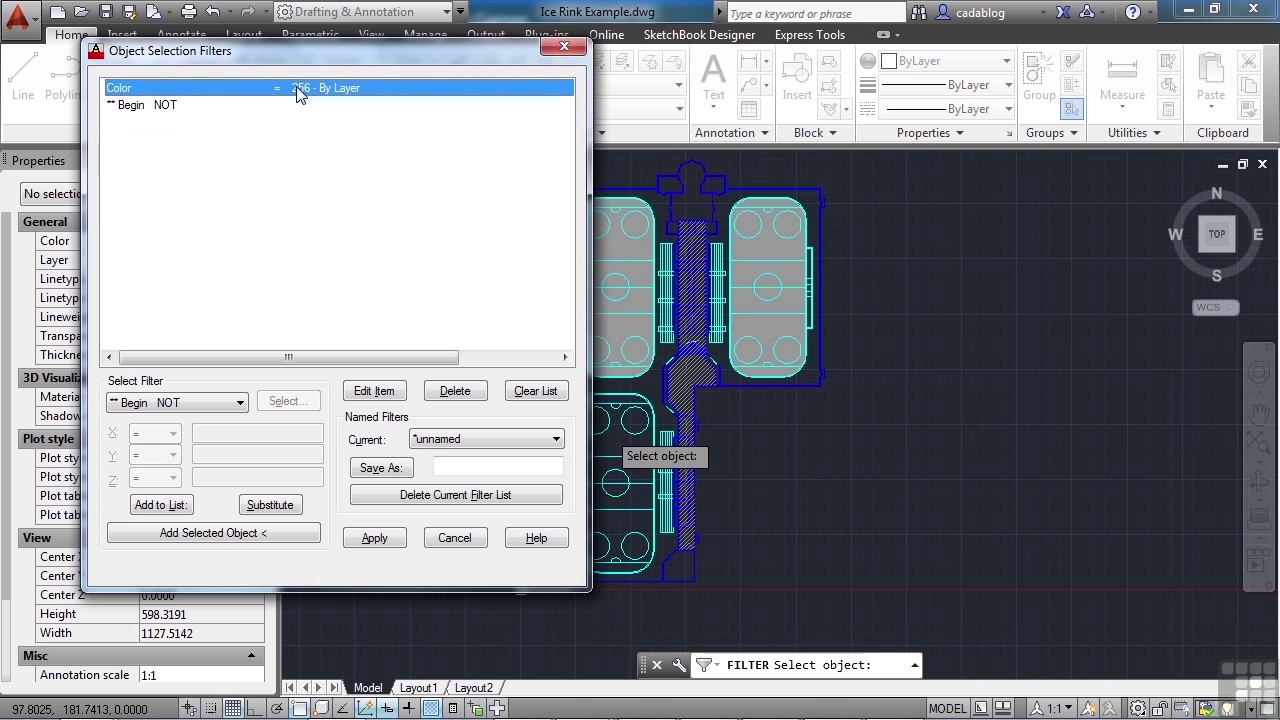
Delete the Color row and re-add Color = ByLayer after ** Begin NOT
{"action": "left_click", "coordinate": [452, 391]}
{"action": "left_click", "coordinate": [165, 90]}
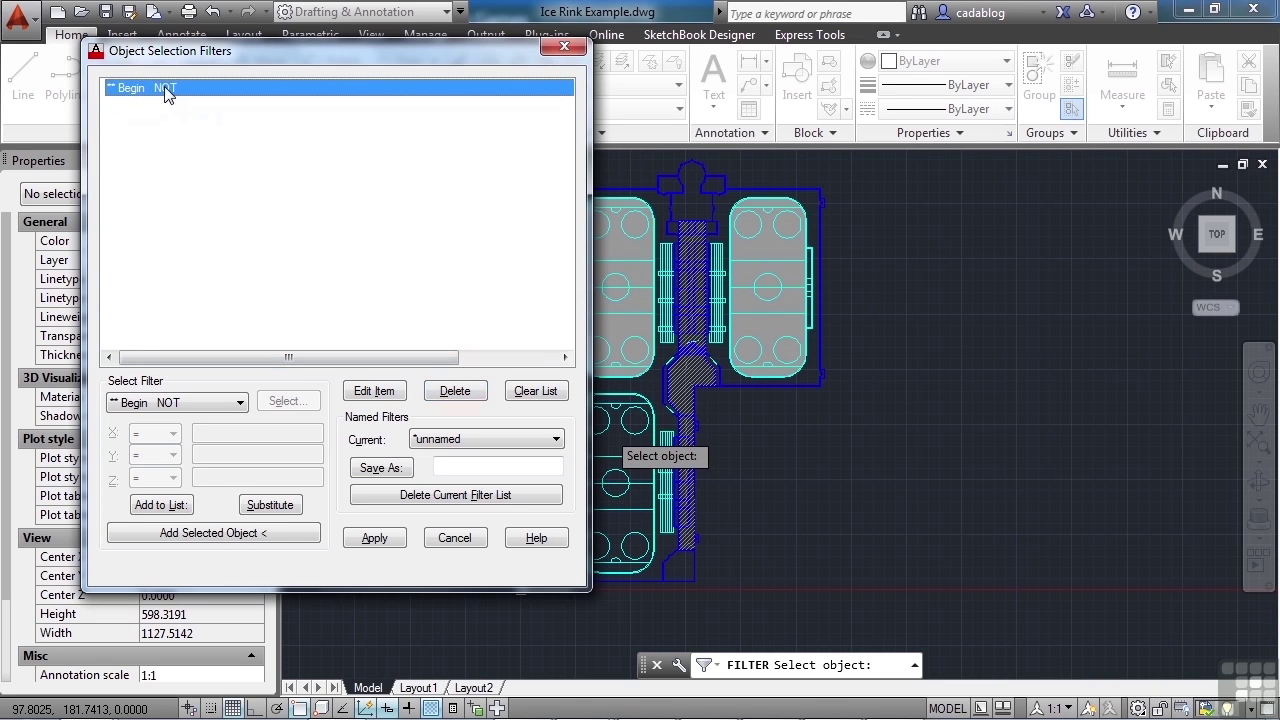
{"action": "left_click", "coordinate": [241, 404]}
{"action": "left_click_drag", "start_coordinate": [249, 337], "coordinate": [262, 126]}
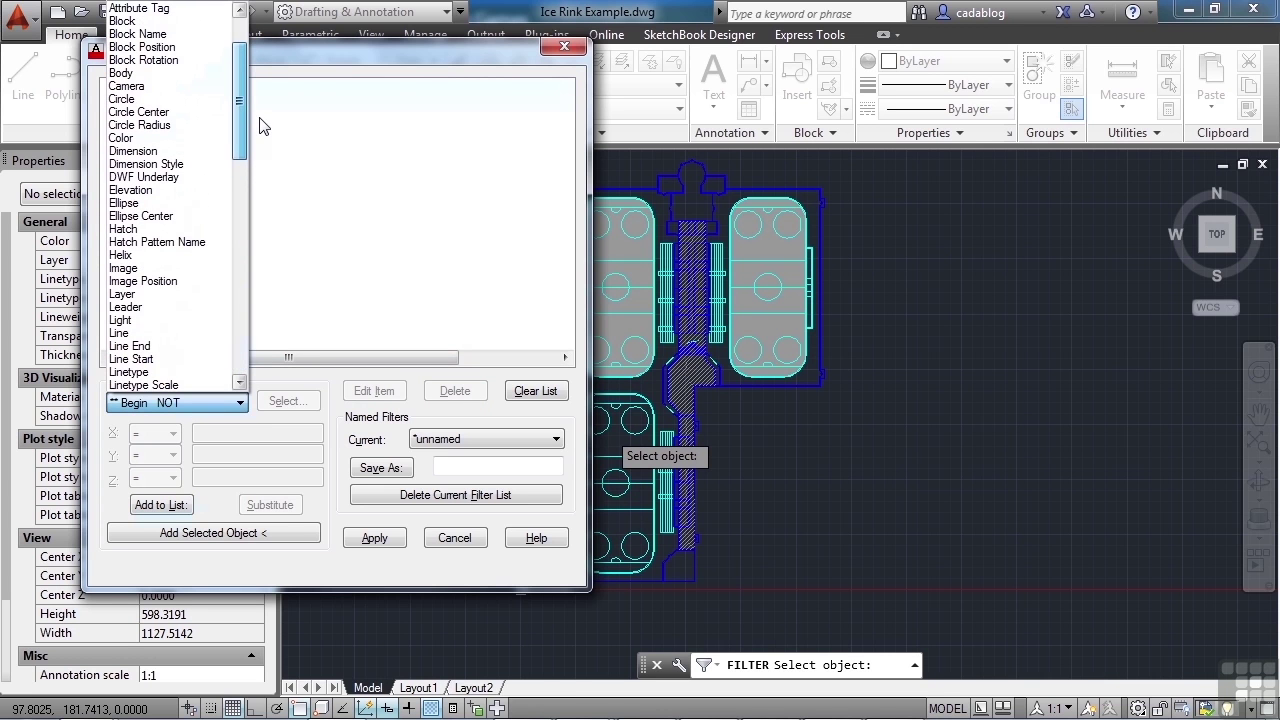
{"action": "left_click", "coordinate": [135, 138]}
{"action": "left_click", "coordinate": [288, 401]}
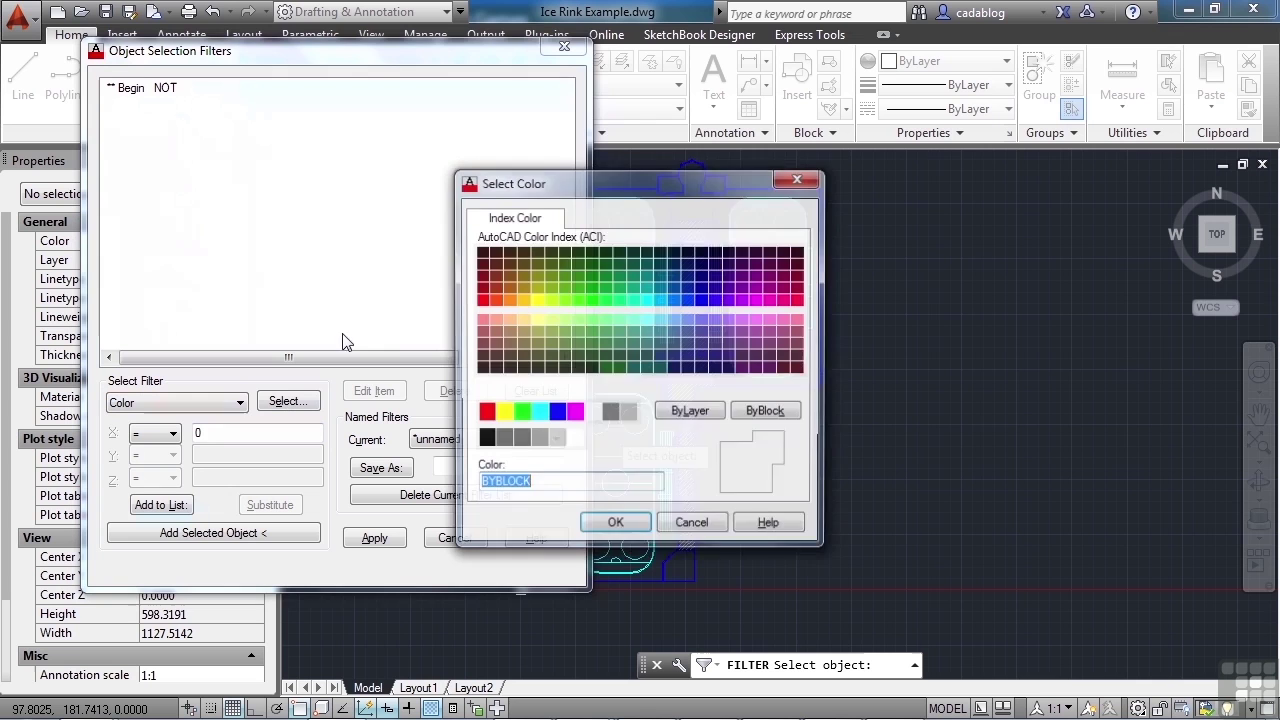
{"action": "double_click", "coordinate": [686, 410]}
{"action": "left_click", "coordinate": [161, 505]}
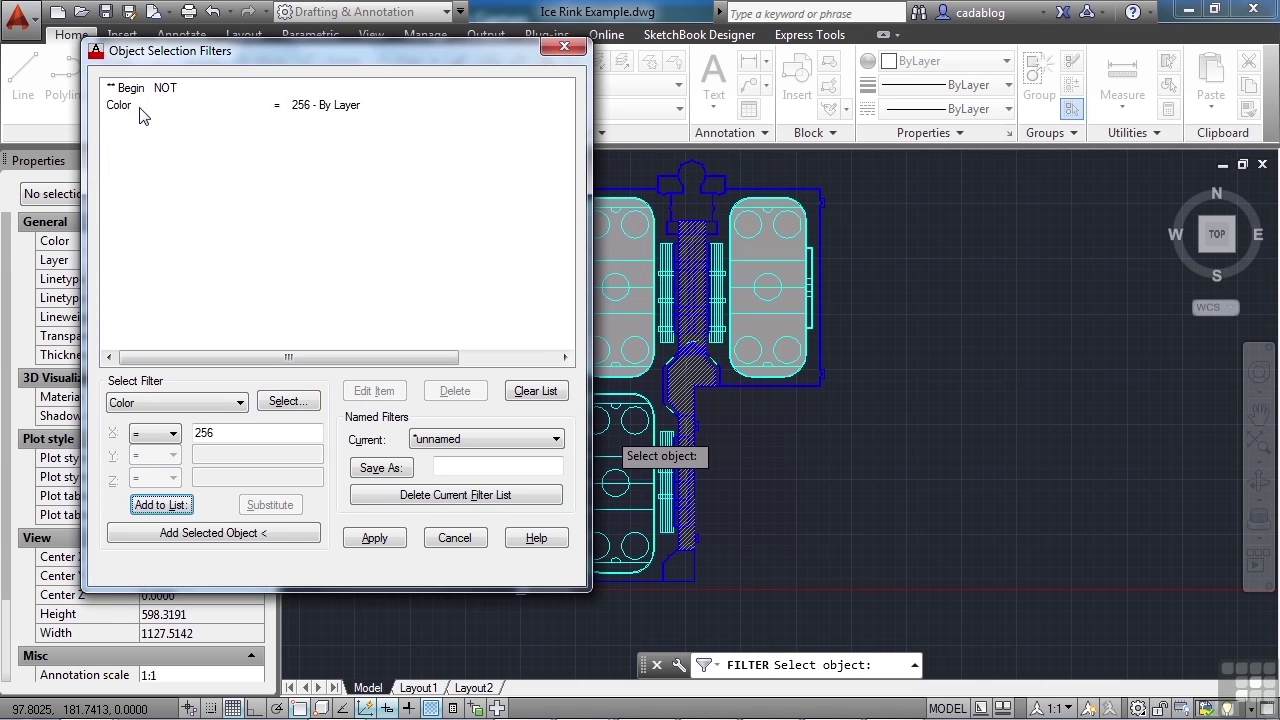
Add ** End NOT to close the NOT group
{"action": "left_click", "coordinate": [240, 403]}
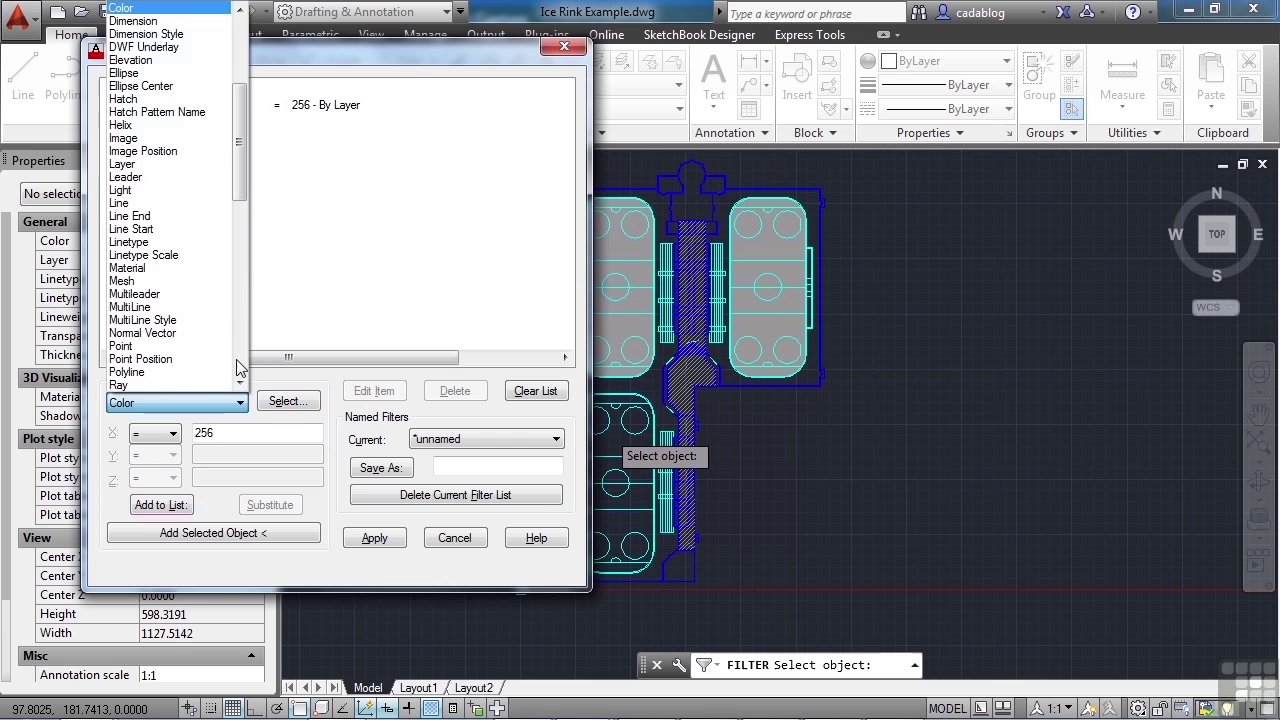
{"action": "left_click_drag", "start_coordinate": [239, 191], "coordinate": [239, 360]}
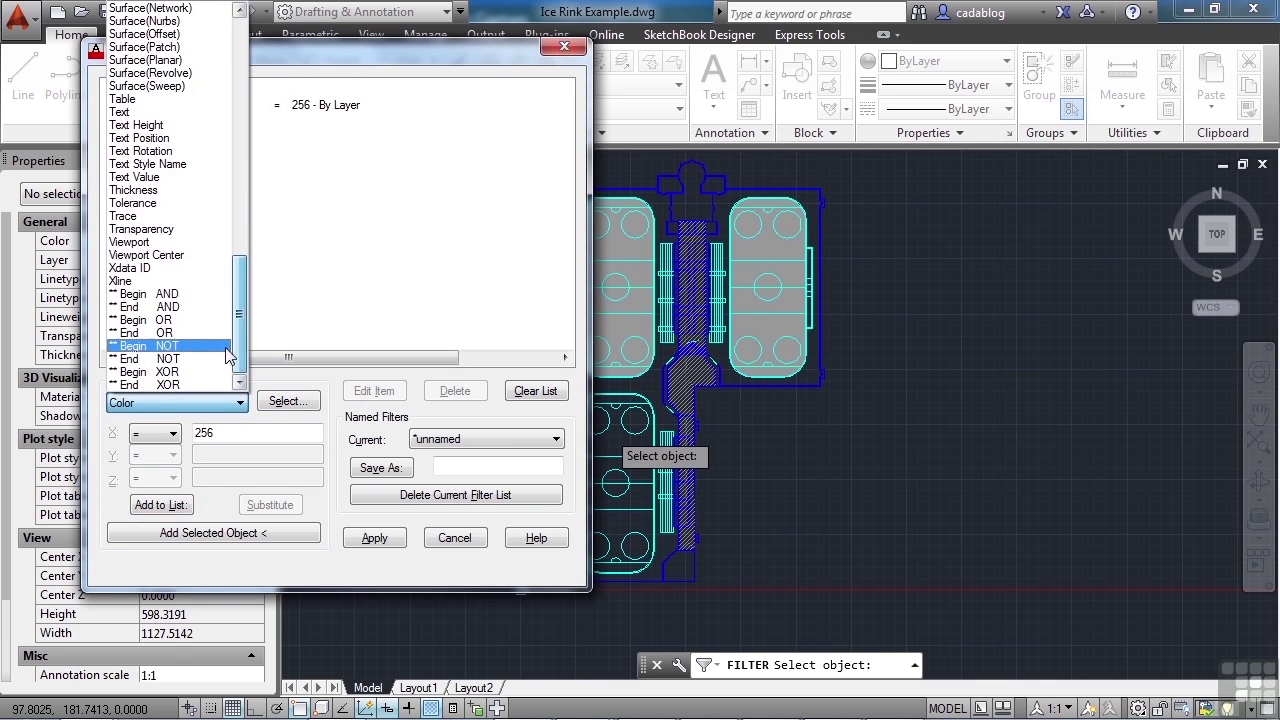
{"action": "left_click", "coordinate": [195, 346]}
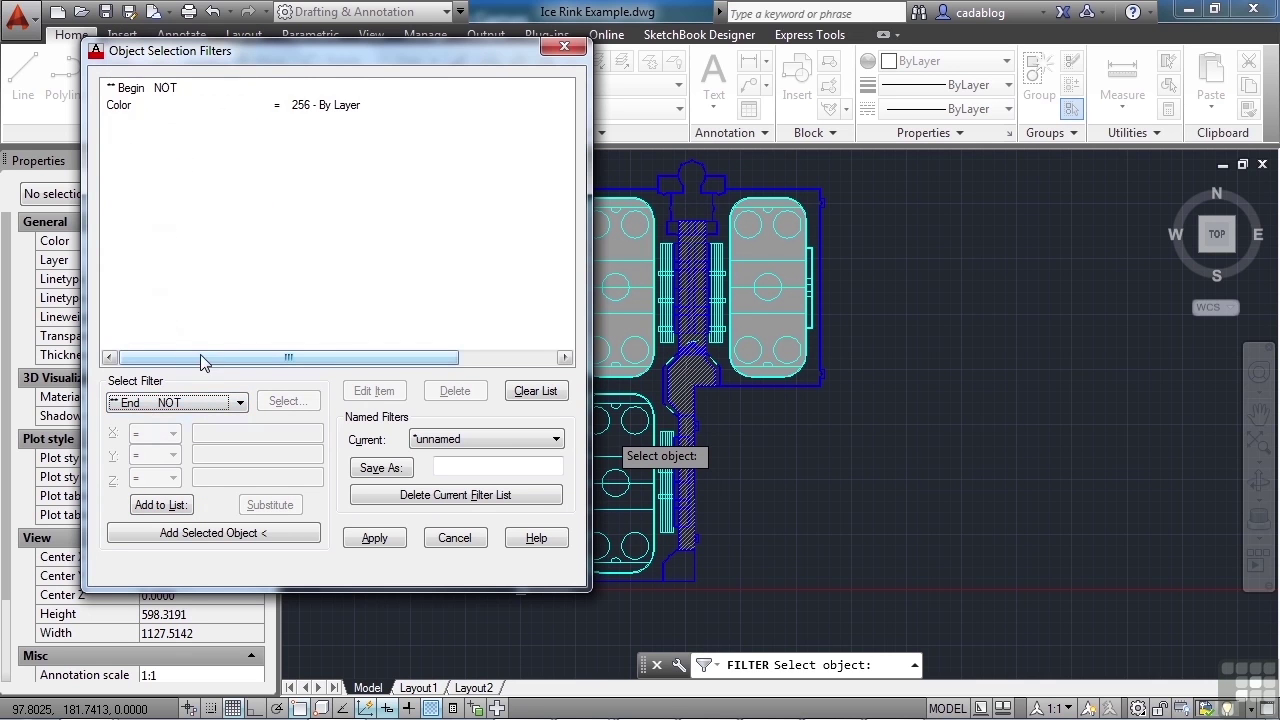
{"action": "left_click", "coordinate": [161, 504]}
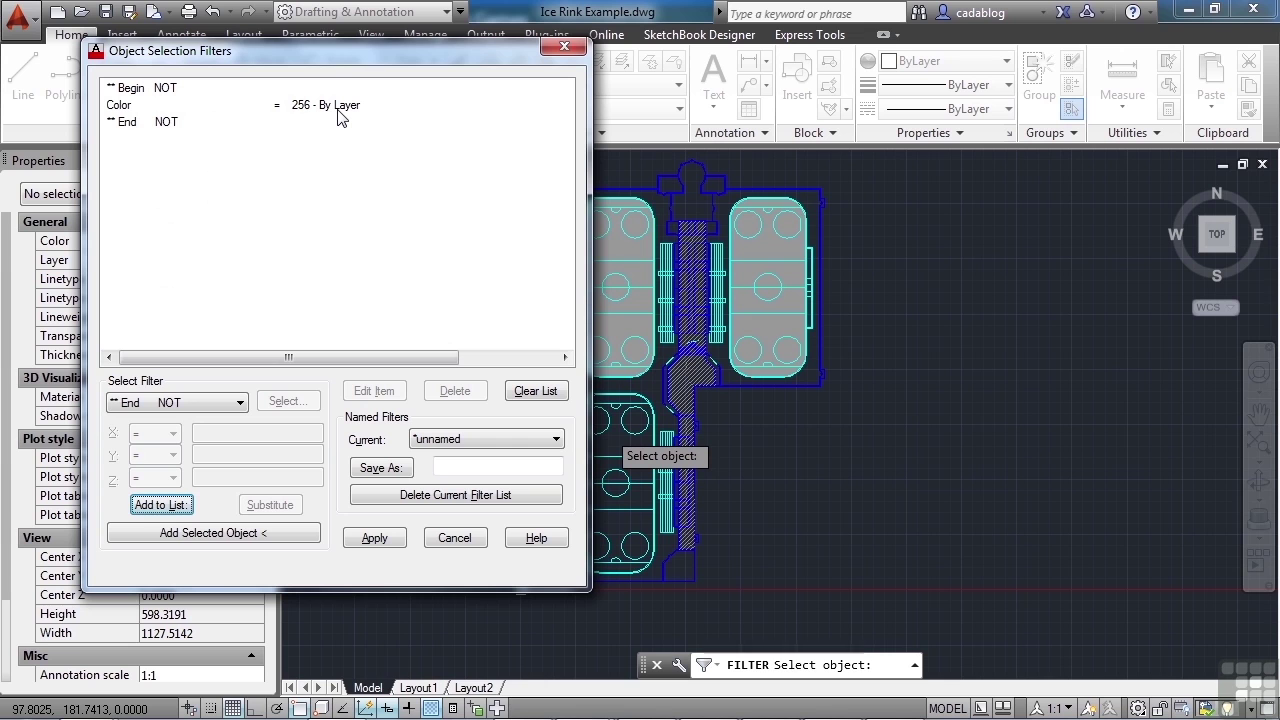
Apply the NOT ByLayer filter to a window across the rinks, then end the selection with 0 found
{"action": "left_click", "coordinate": [378, 540]}
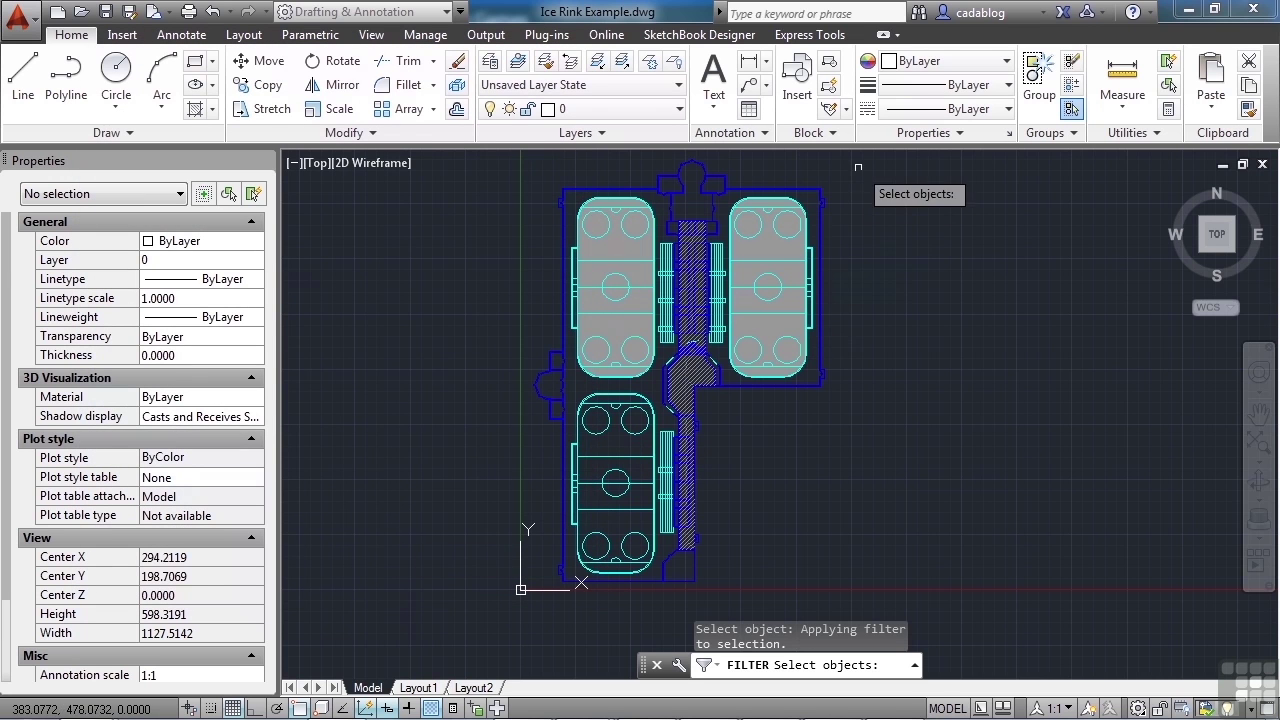
{"action": "scroll", "coordinate": [860, 175], "scroll_direction": "down", "scroll_amount": 2}
{"action": "left_click", "coordinate": [865, 176]}
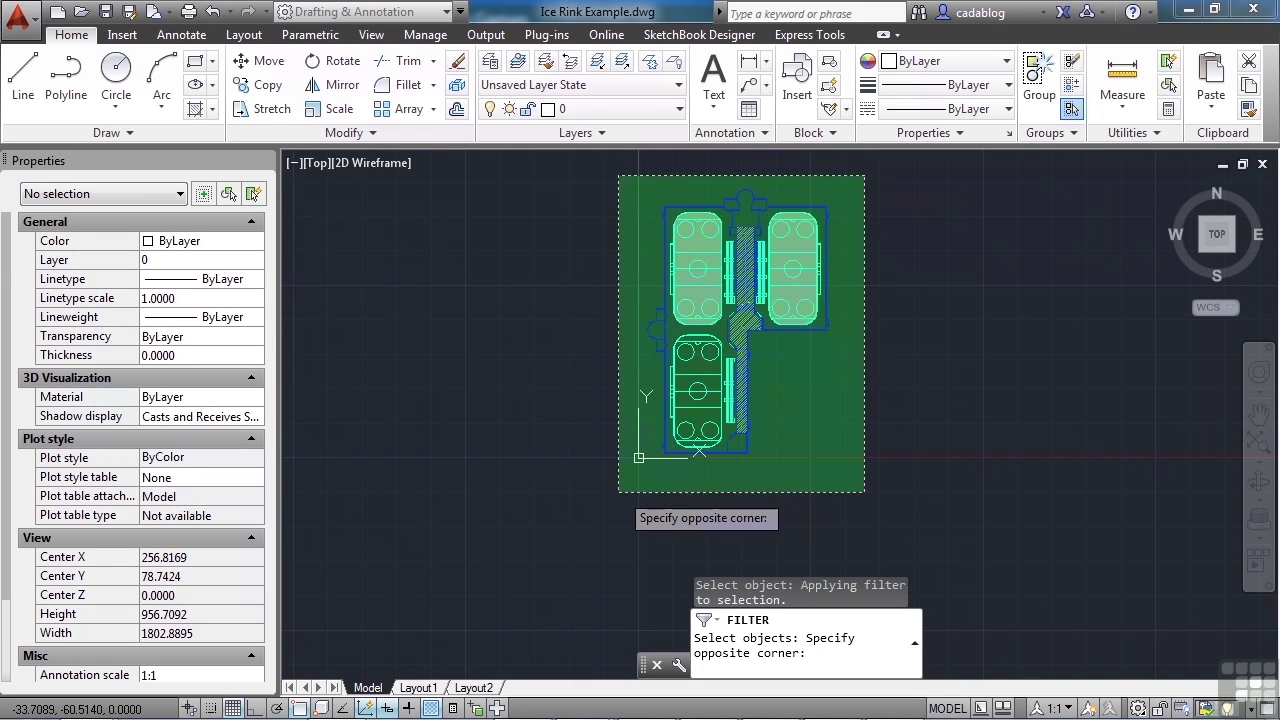
{"action": "left_click", "coordinate": [619, 492]}
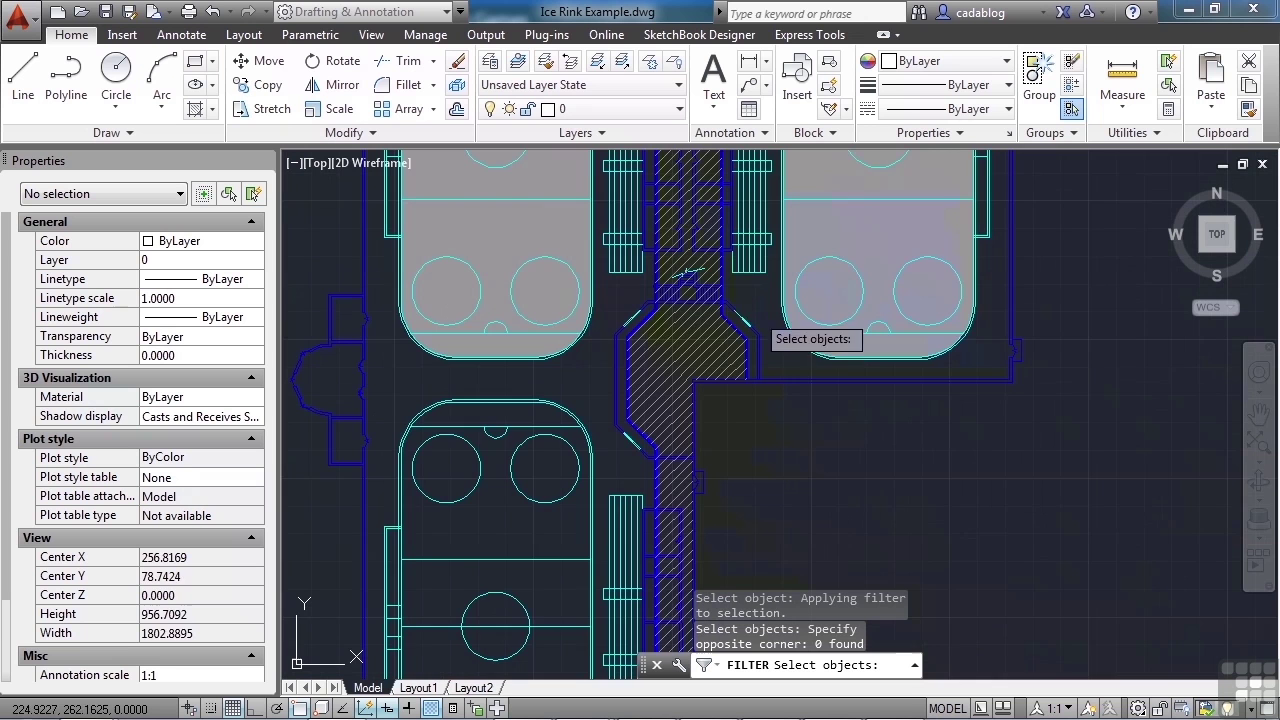
{"action": "scroll", "coordinate": [762, 435], "scroll_direction": "down", "scroll_amount": 5}
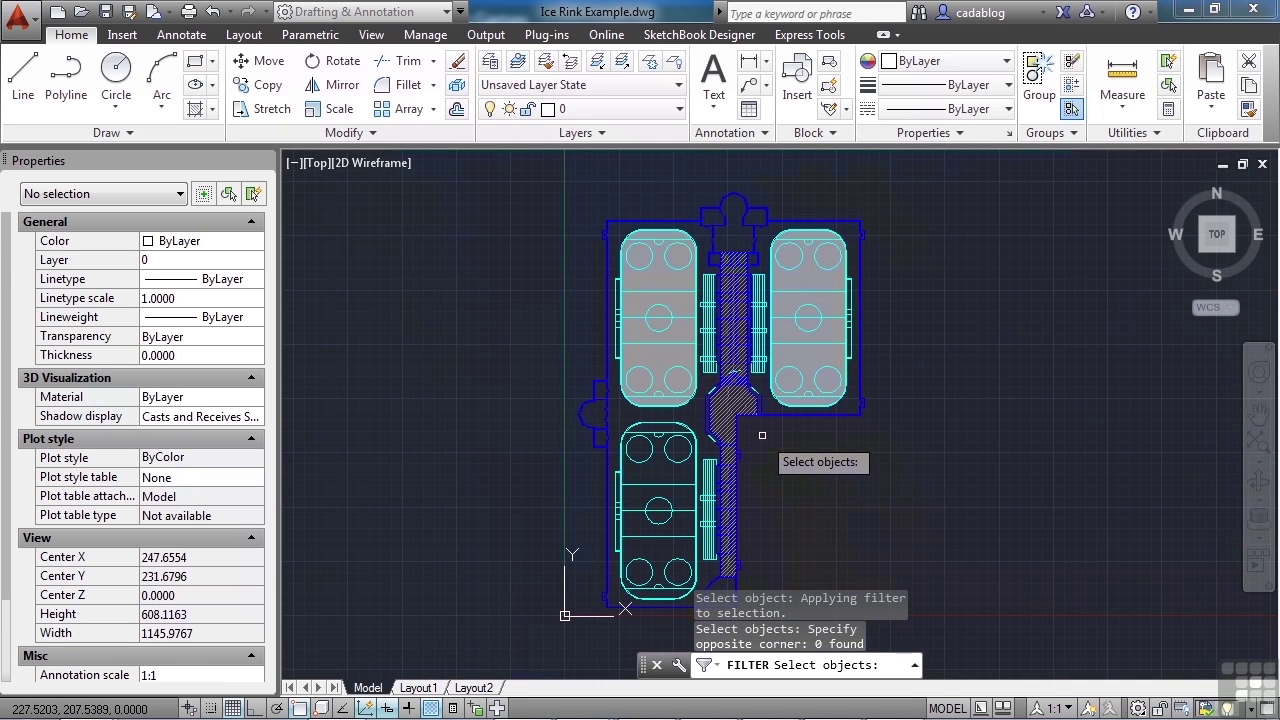
{"action": "key", "text": "Return"}
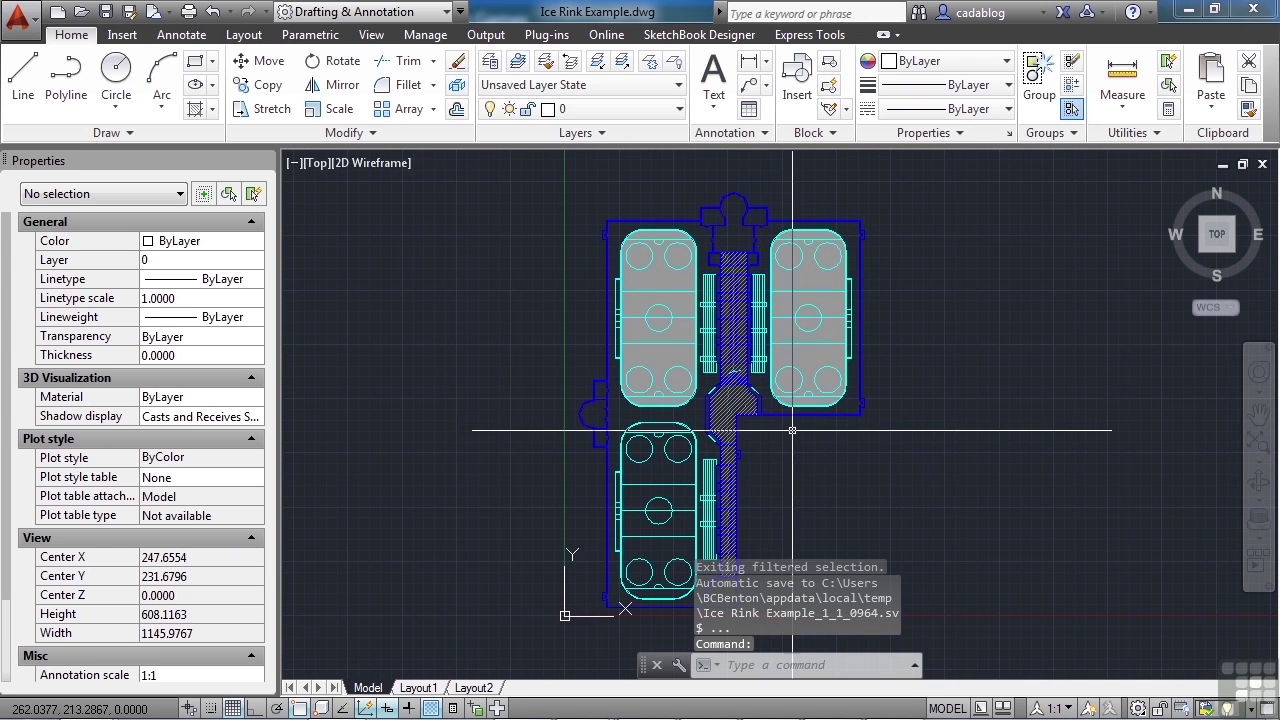
Crossing-select the 13 BDG boundary lines right of the corridor and set their colour to Red
{"action": "scroll", "coordinate": [809, 427], "scroll_direction": "up", "scroll_amount": 6}
{"action": "left_click", "coordinate": [1078, 250]}
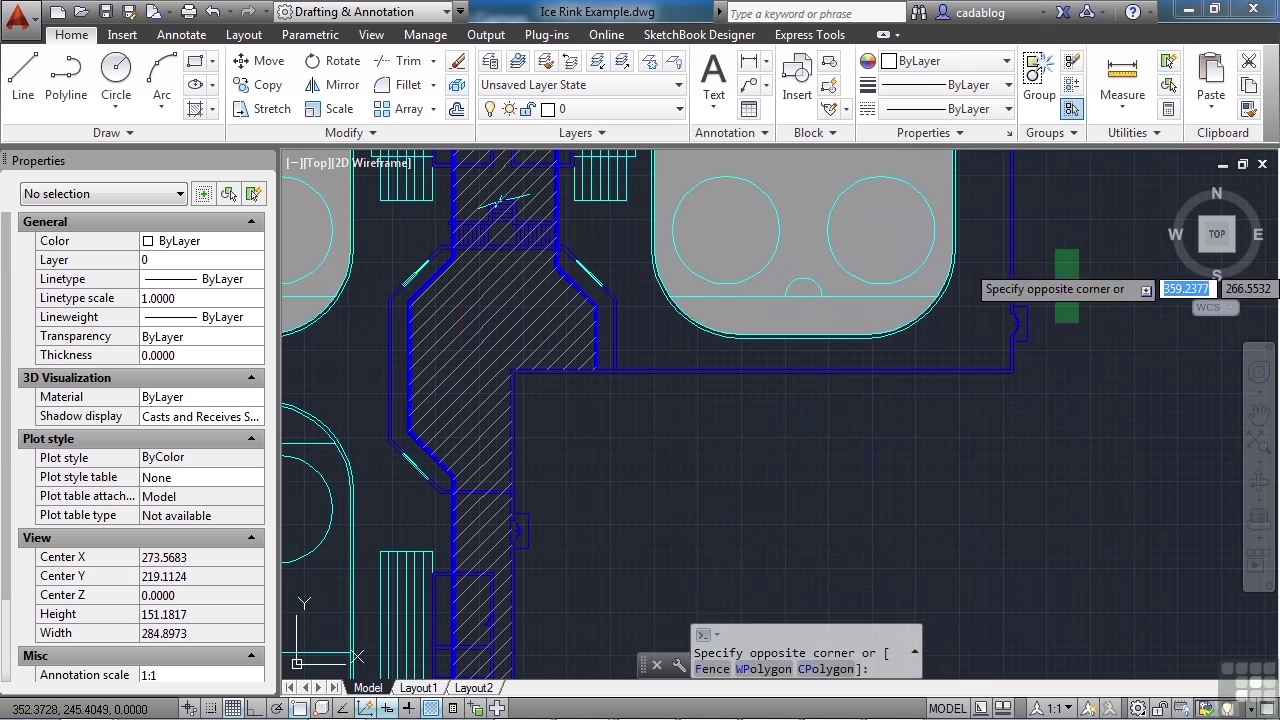
{"action": "left_click", "coordinate": [985, 415]}
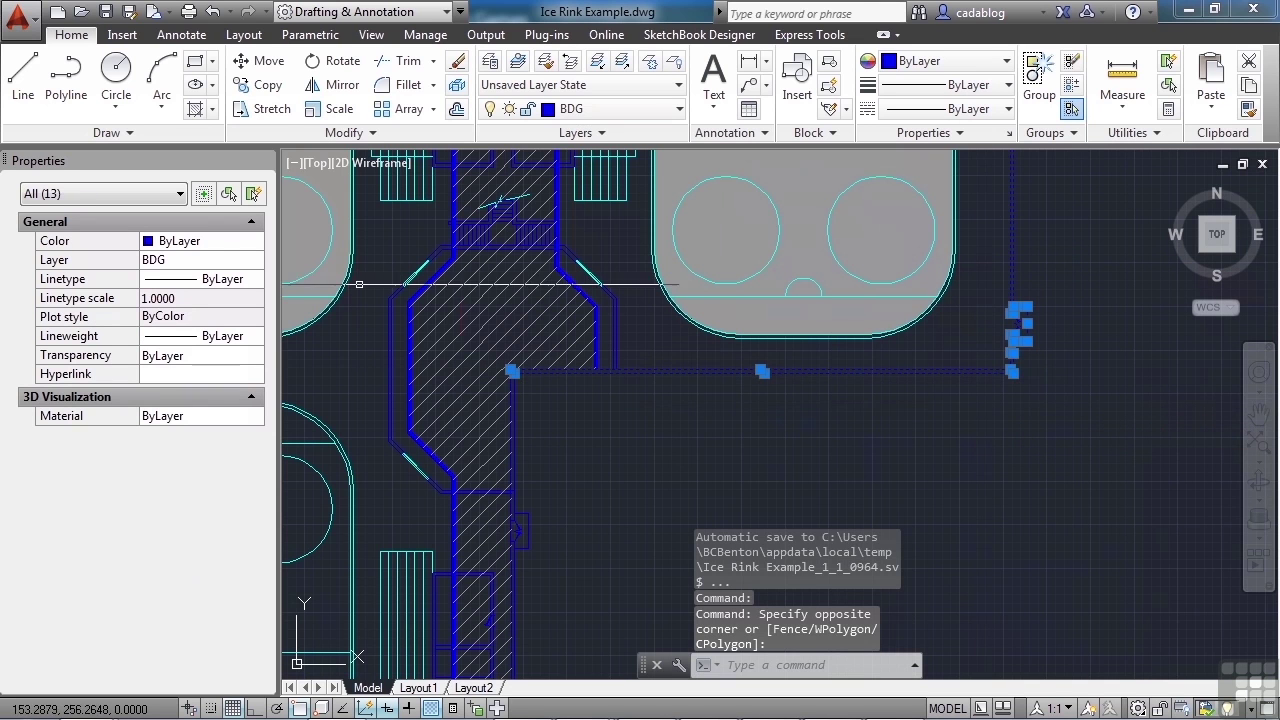
{"action": "left_click", "coordinate": [240, 246]}
{"action": "left_click", "coordinate": [248, 243]}
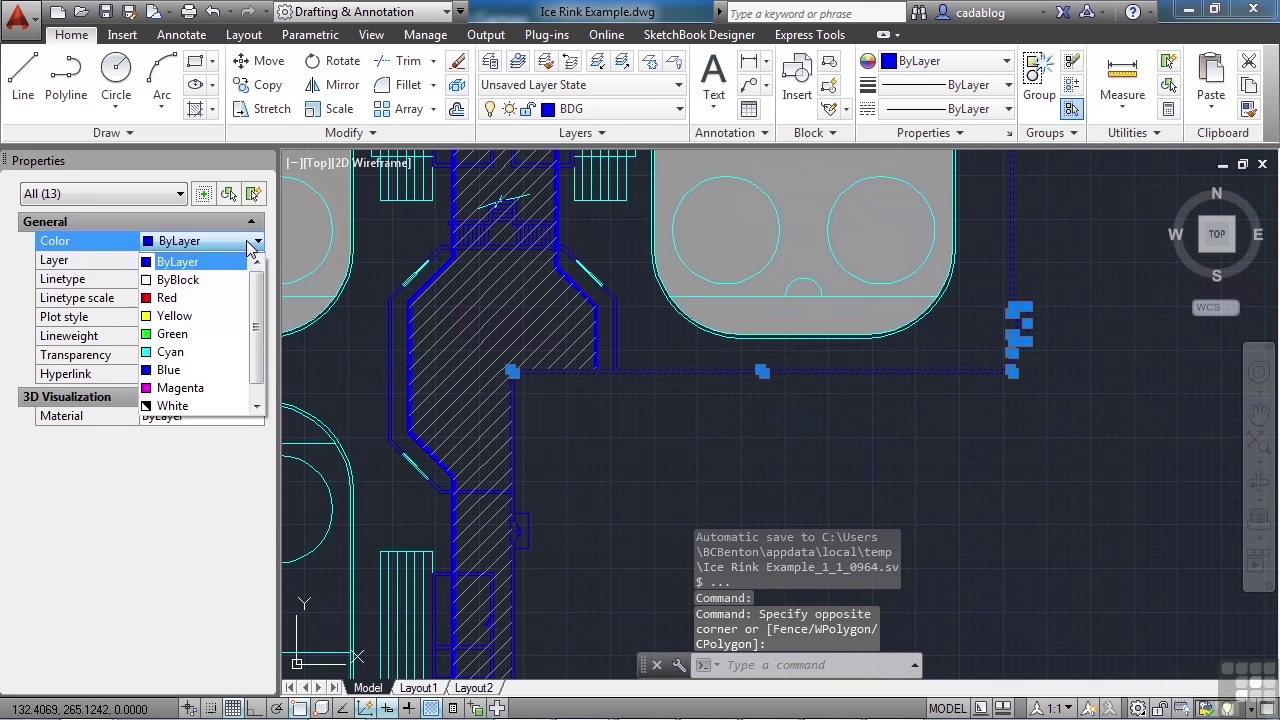
{"action": "left_click", "coordinate": [172, 298]}
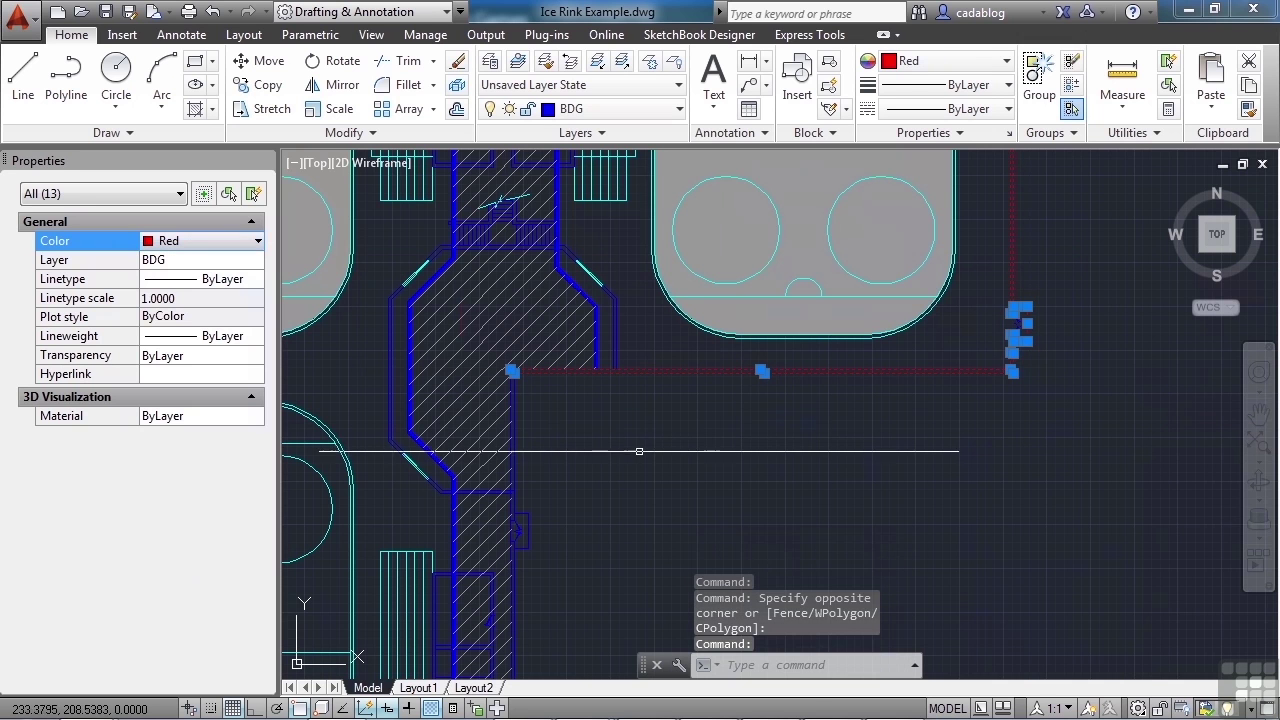
{"action": "key", "text": "Escape"}
{"action": "scroll", "coordinate": [868, 383], "scroll_direction": "down", "scroll_amount": 2}
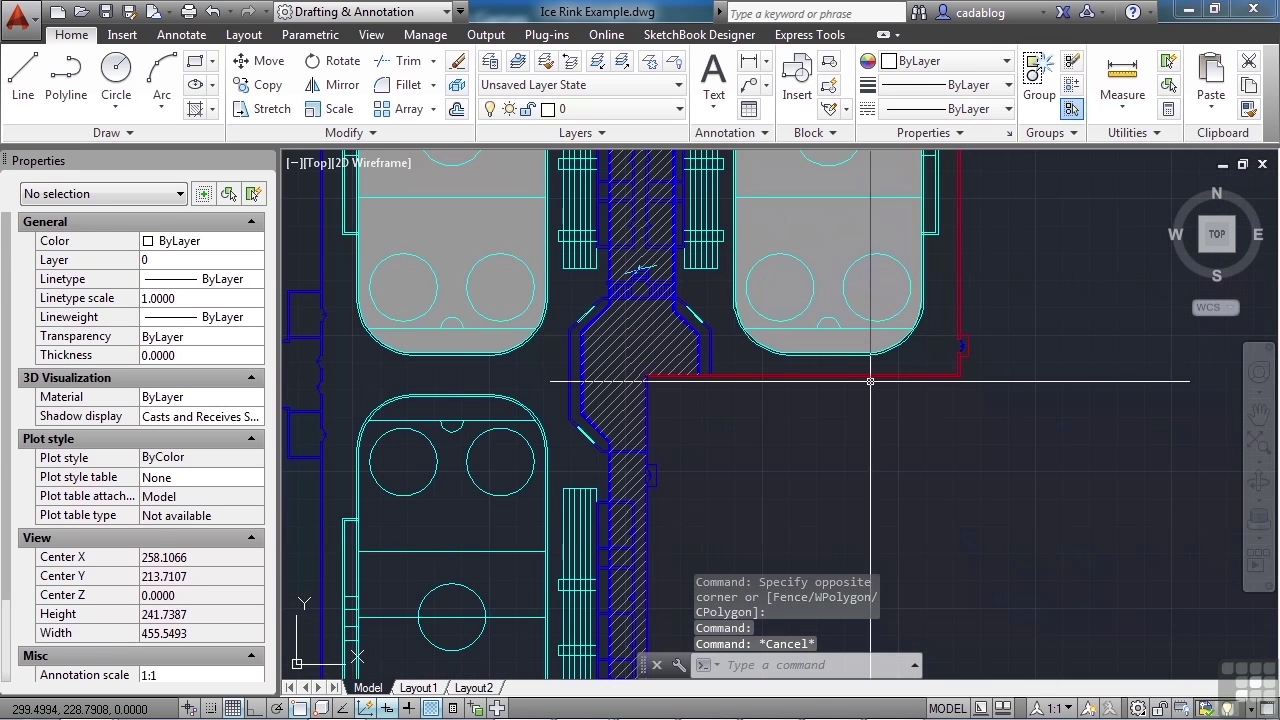
Run FILTER with the NOT ByLayer list on a window, selecting 13 objects, then clear the selection
{"action": "type", "text": "filter"}
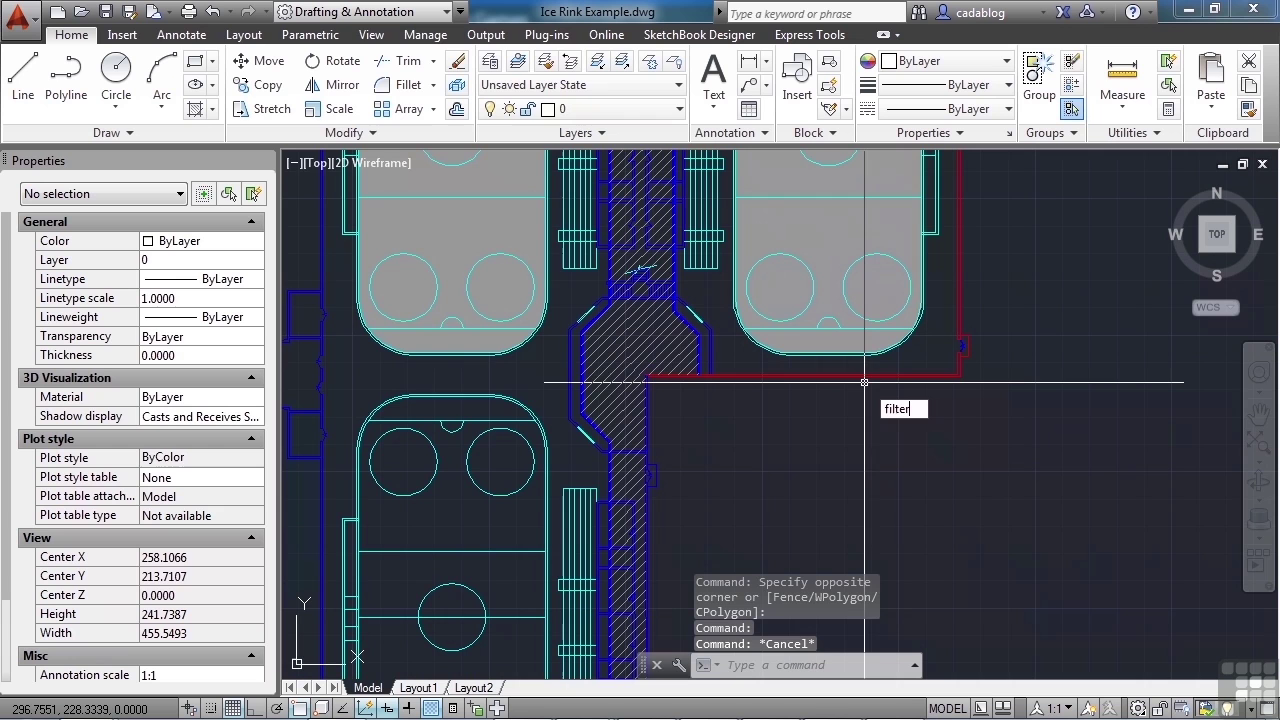
{"action": "key", "text": "Return"}
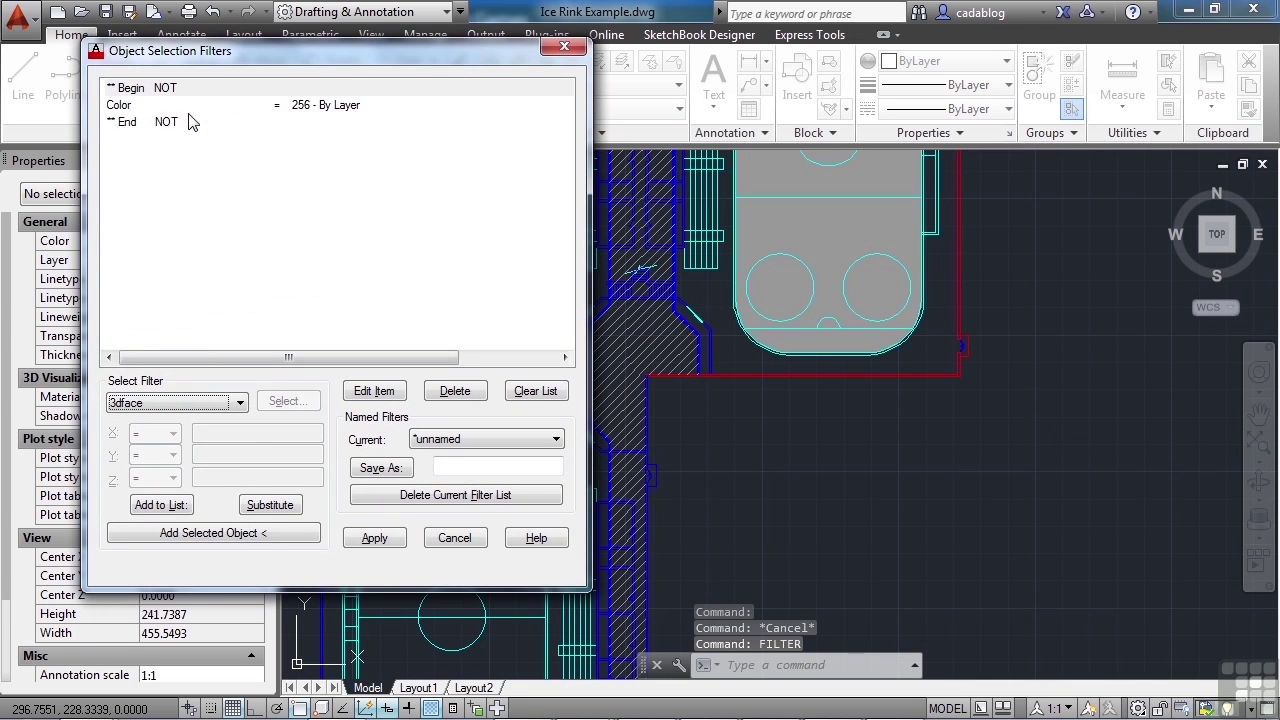
{"action": "left_click", "coordinate": [378, 545]}
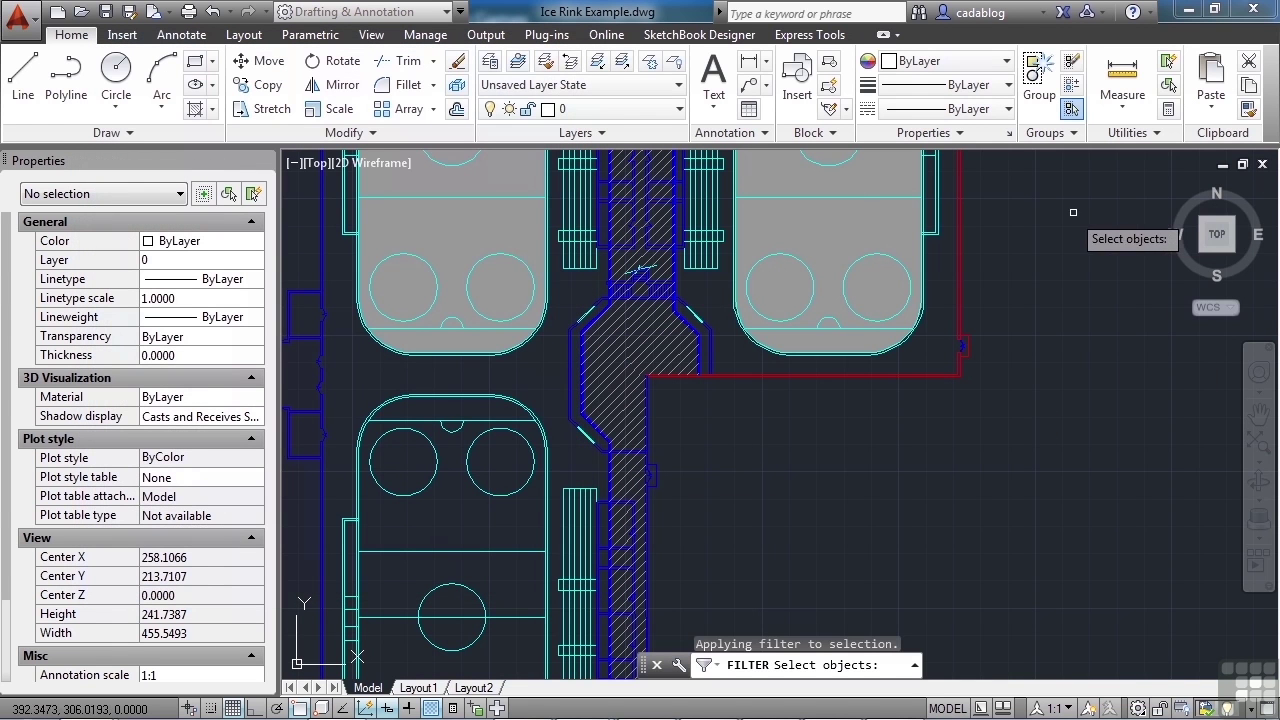
{"action": "left_click", "coordinate": [1073, 212]}
{"action": "left_click", "coordinate": [420, 390]}
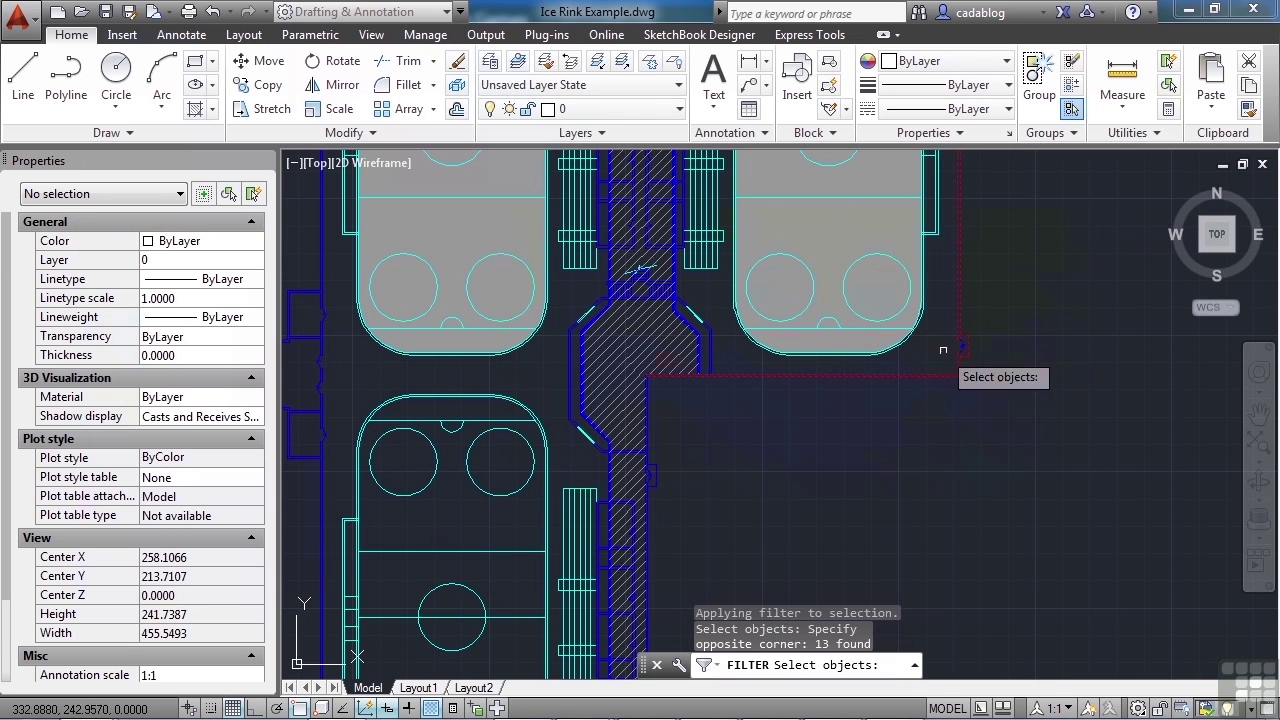
{"action": "key", "text": "Return"}
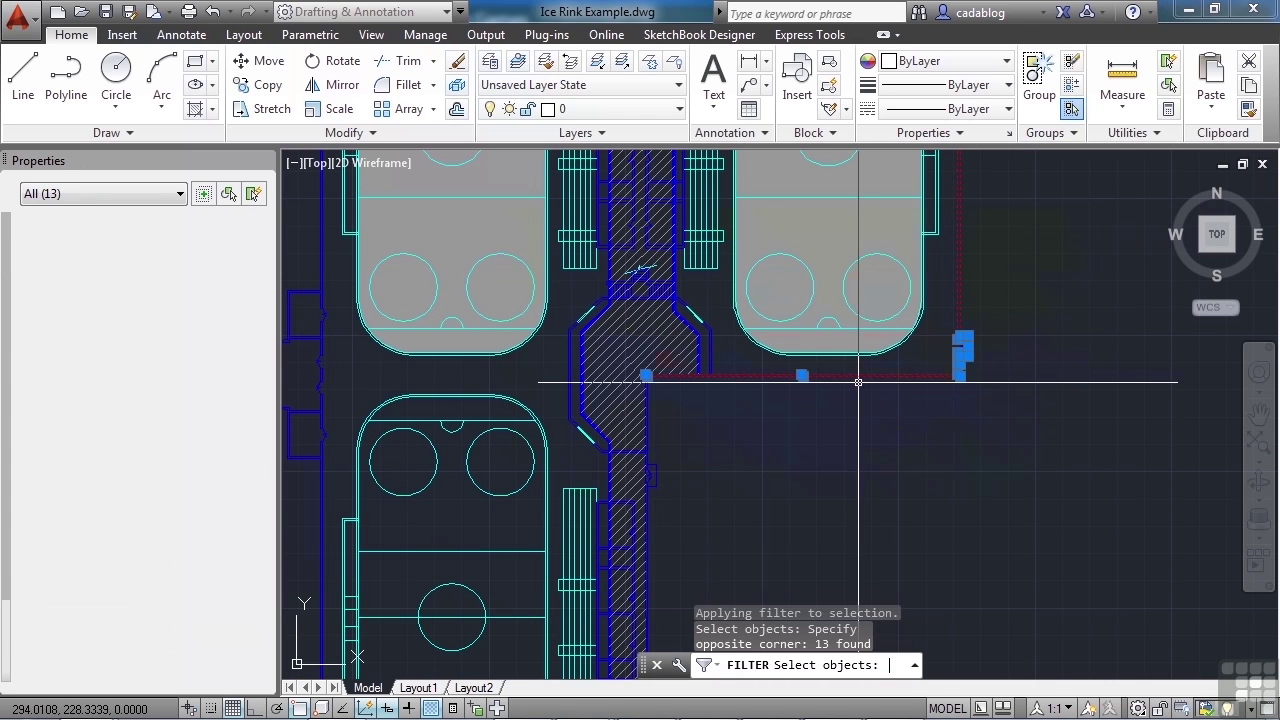
{"action": "key", "text": "Return"}
{"action": "scroll", "coordinate": [877, 432], "scroll_direction": "down", "scroll_amount": 4}
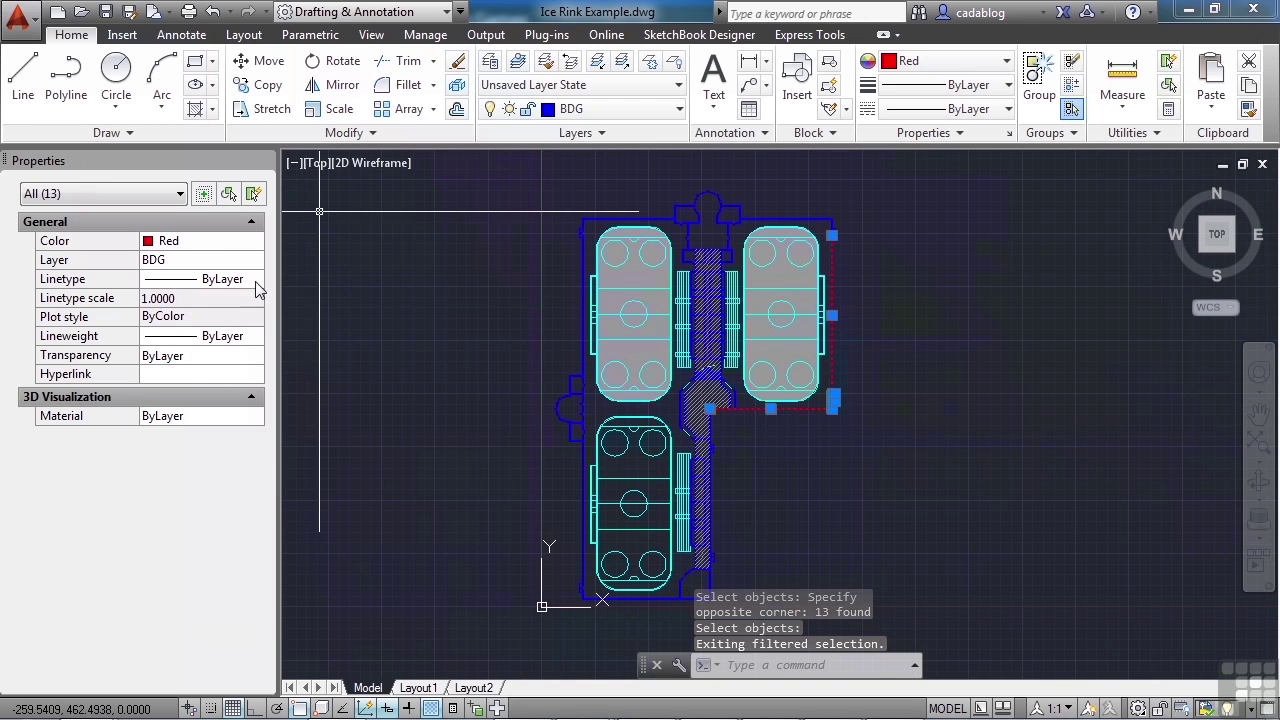
{"action": "key", "text": "Escape"}
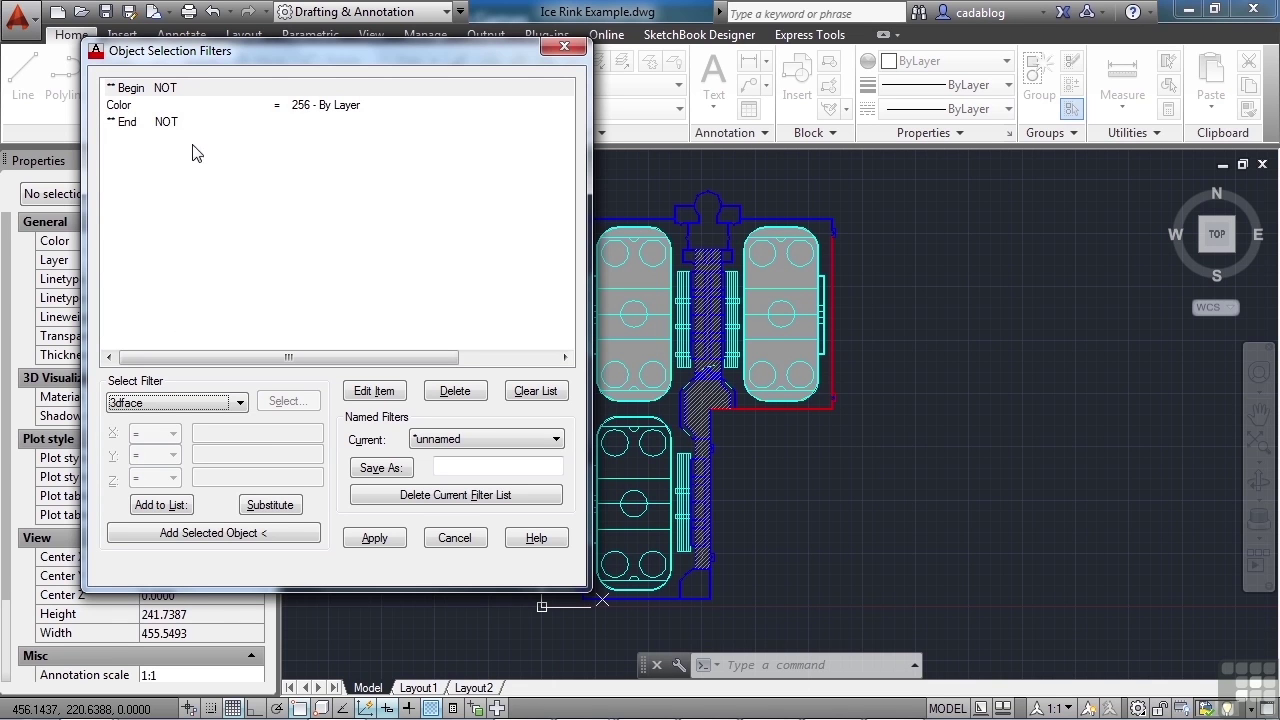
Add an Object = Line criterion after ** End NOT in the filter list
{"action": "left_click", "coordinate": [152, 160]}
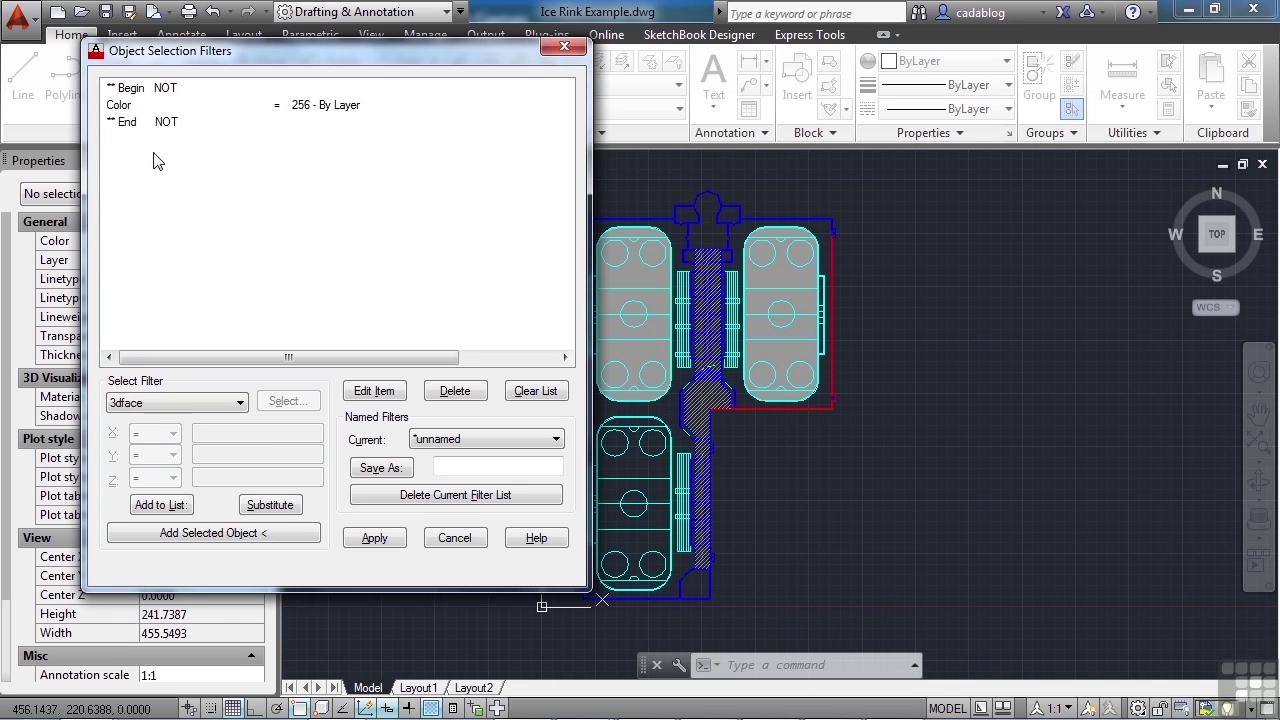
{"action": "left_click", "coordinate": [238, 402]}
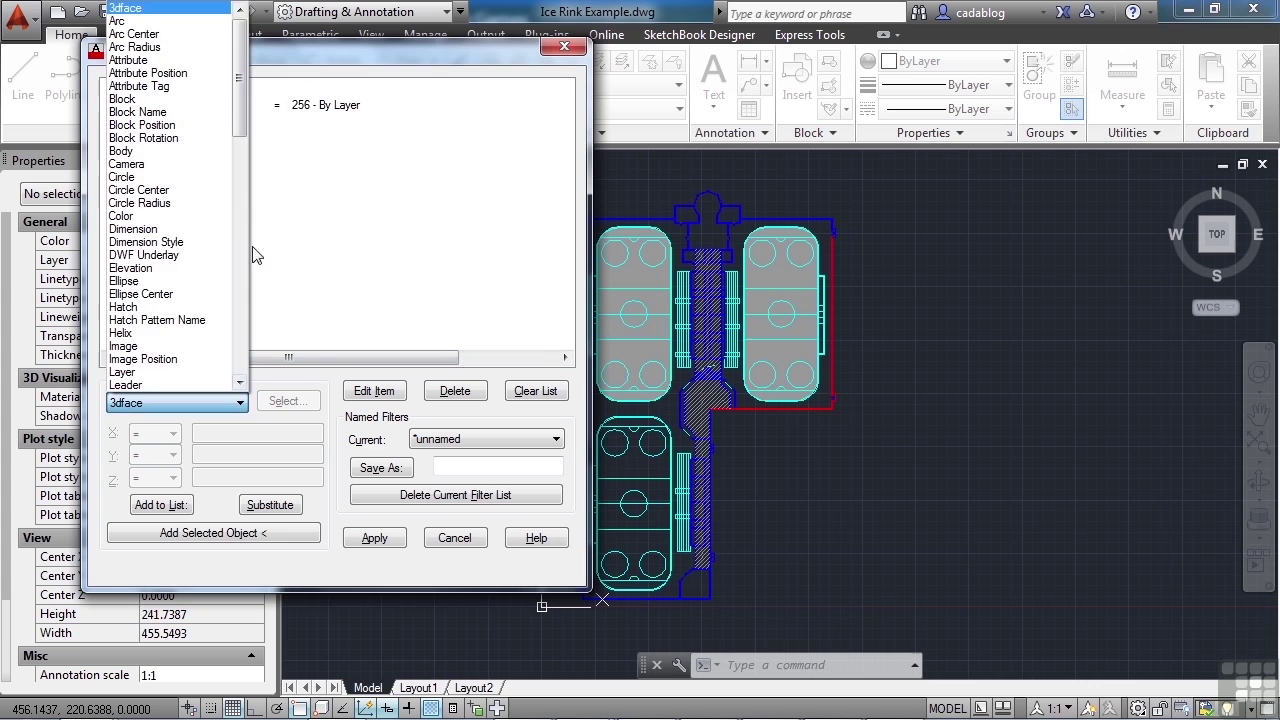
{"action": "left_click_drag", "start_coordinate": [239, 78], "coordinate": [239, 130]}
{"action": "left_click", "coordinate": [180, 256]}
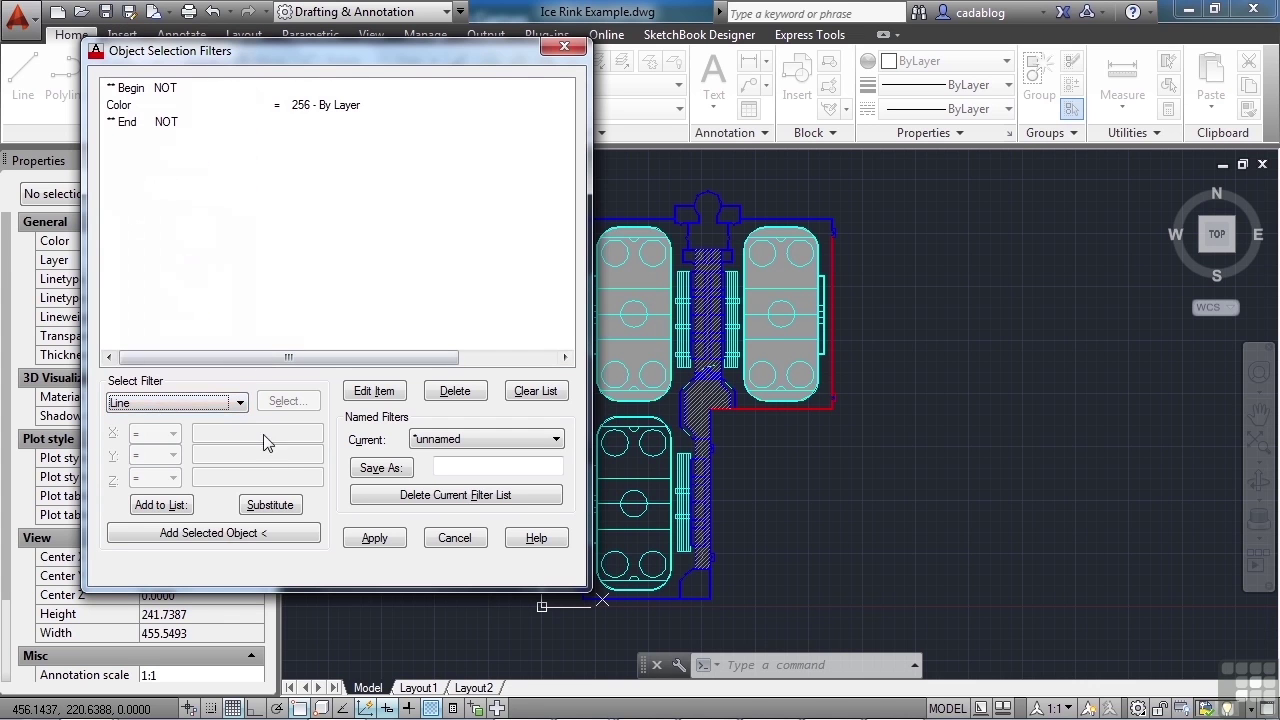
{"action": "left_click", "coordinate": [172, 504]}
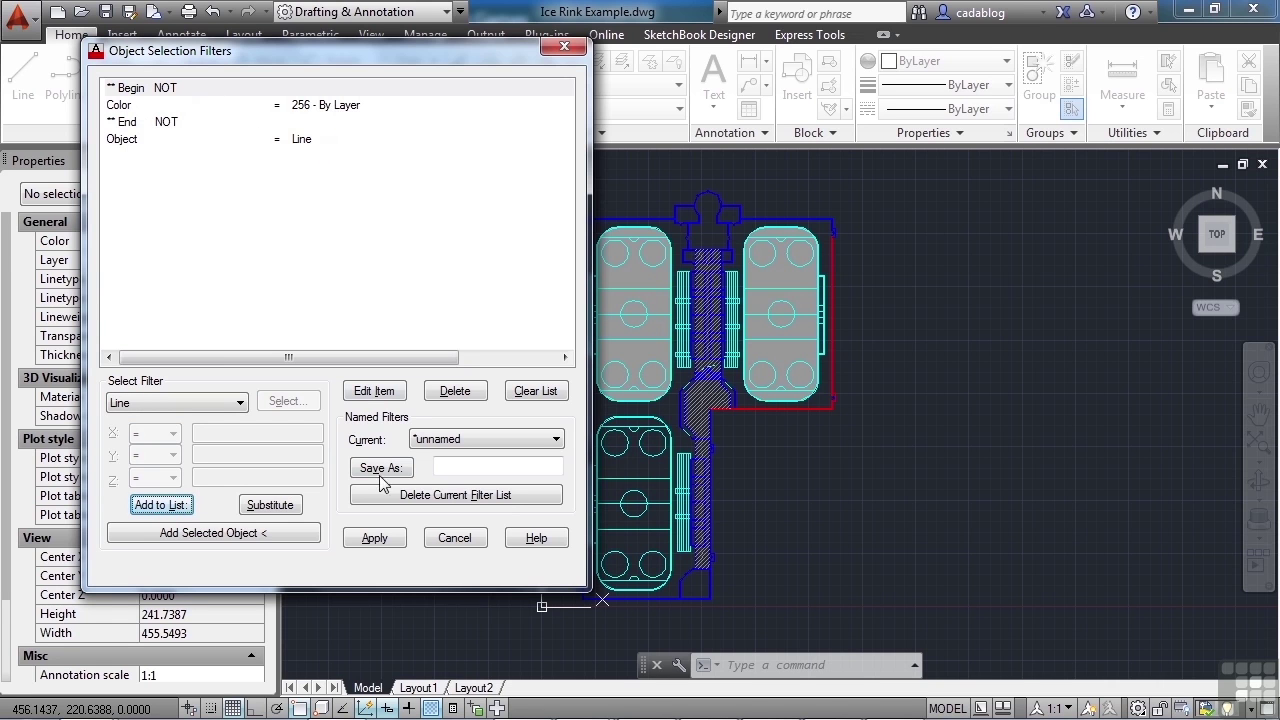
Apply the NOT ByLayer plus Line filter and window-select around the whole rink
{"action": "left_click", "coordinate": [376, 541]}
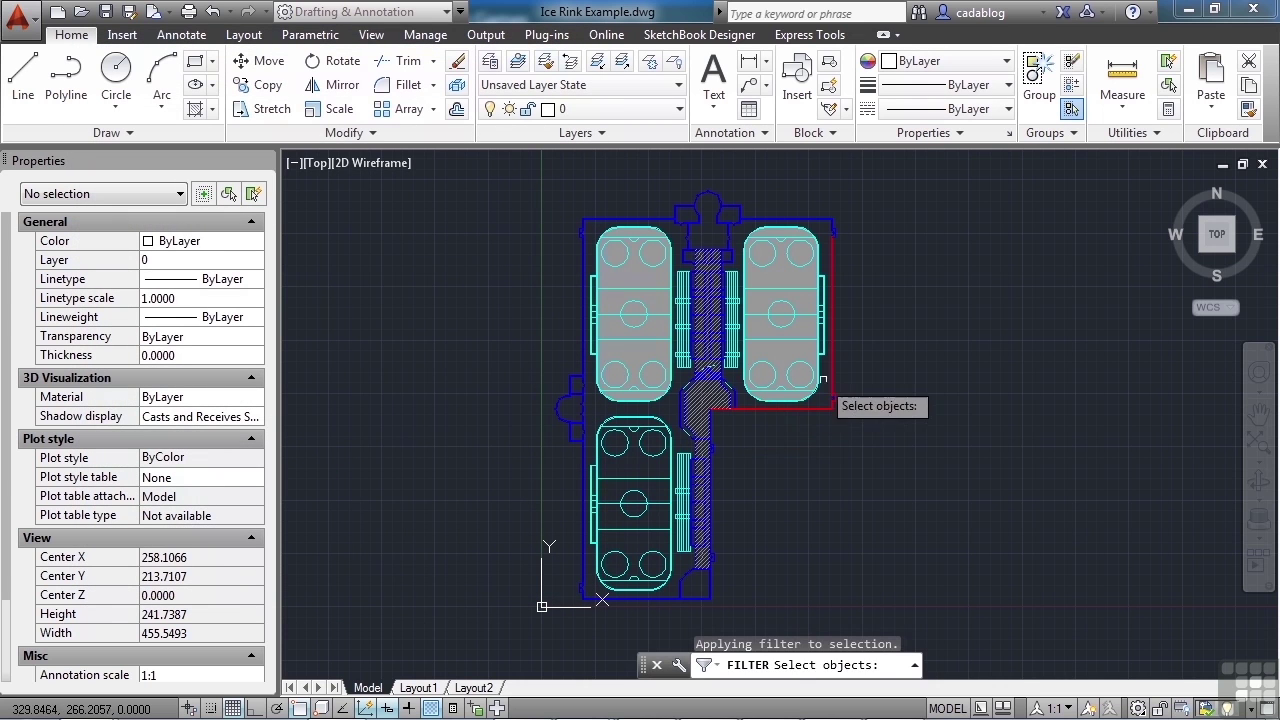
{"action": "left_click", "coordinate": [880, 332]}
{"action": "left_click", "coordinate": [724, 461]}
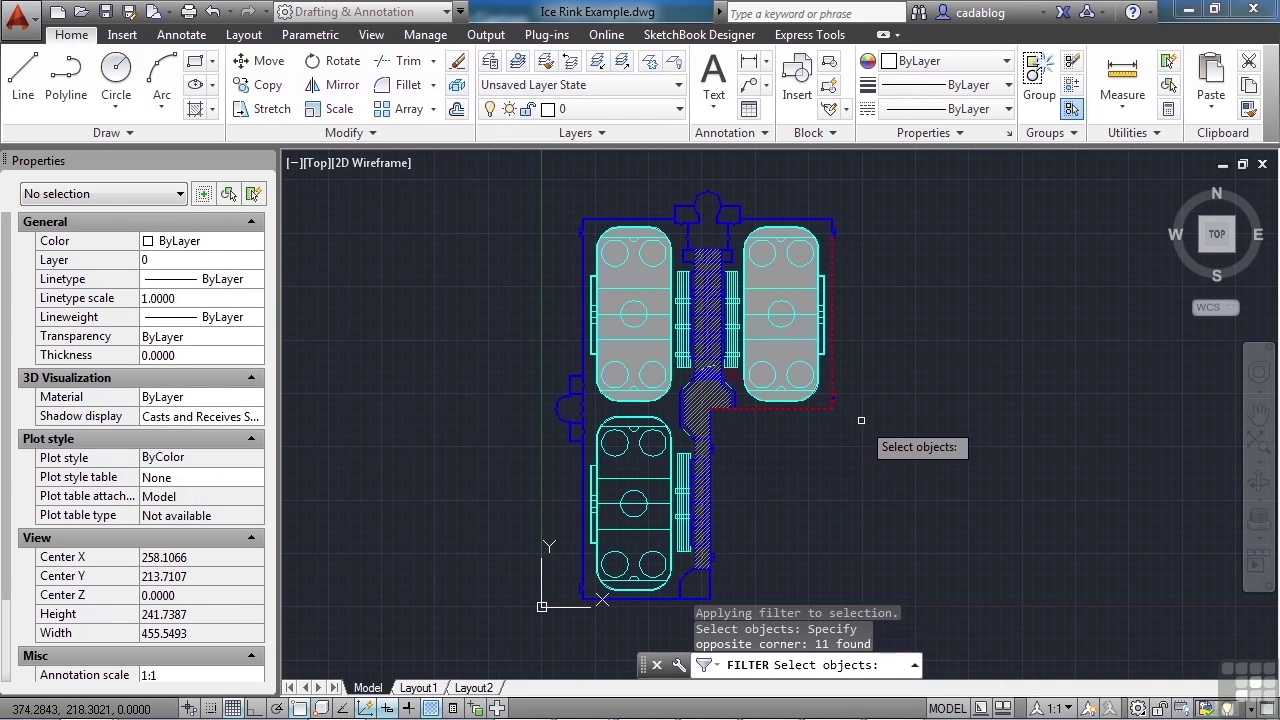
{"action": "left_click", "coordinate": [880, 179]}
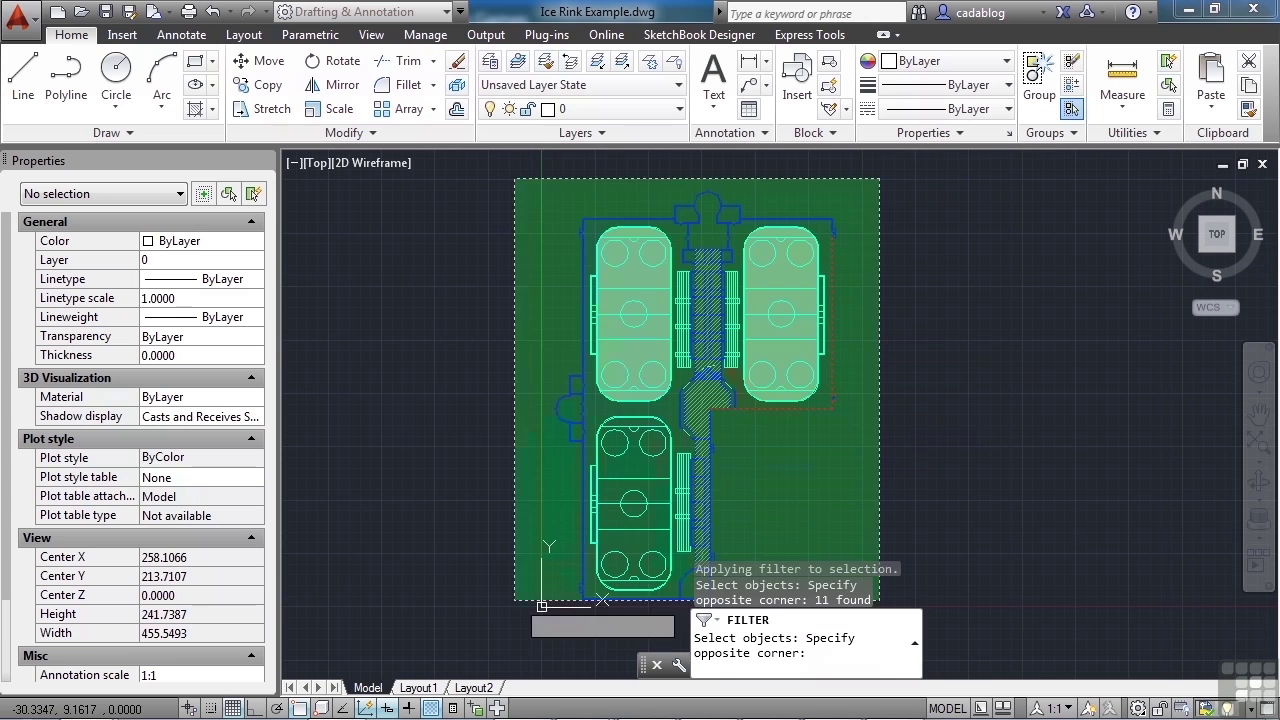
{"action": "left_click", "coordinate": [512, 616]}
{"action": "left_click", "coordinate": [505, 535]}
{"action": "left_click", "coordinate": [790, 430]}
Window-select again across the right rink's red boundary to re-catch the red lines
{"action": "scroll", "coordinate": [716, 333], "scroll_direction": "down", "scroll_amount": 3}
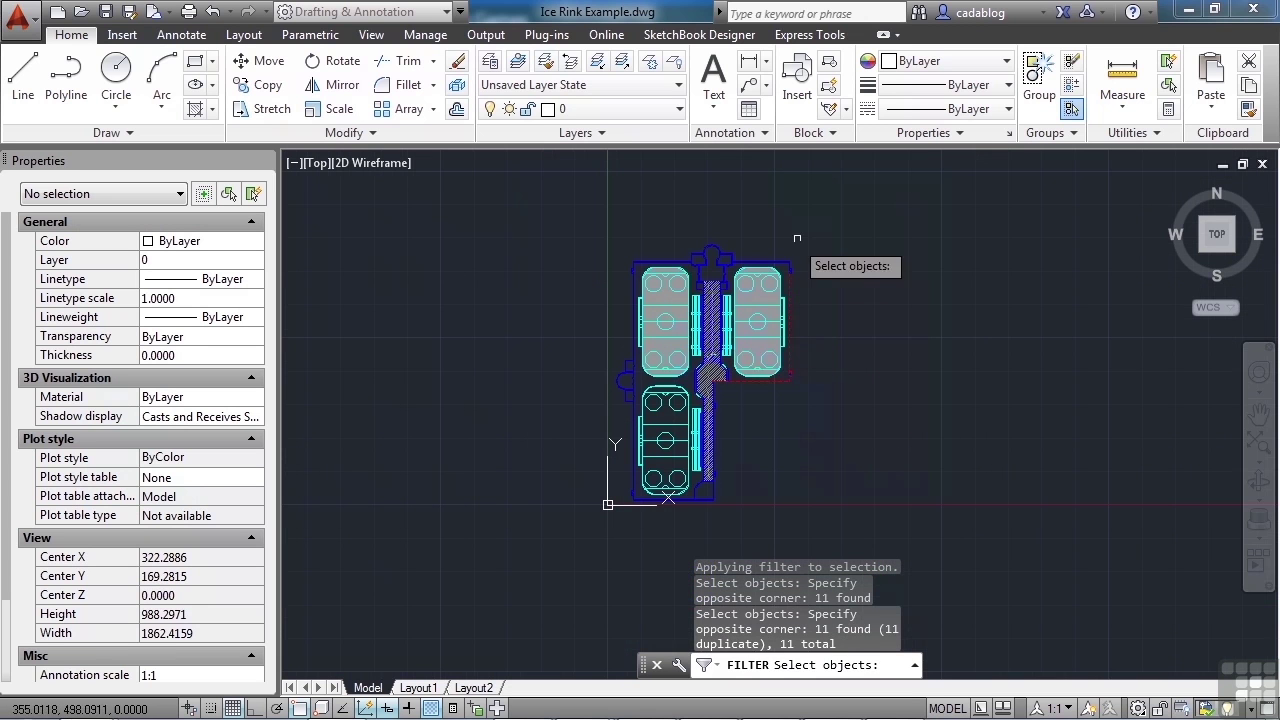
{"action": "left_click", "coordinate": [800, 238]}
{"action": "left_click", "coordinate": [740, 320]}
{"action": "left_click", "coordinate": [823, 403]}
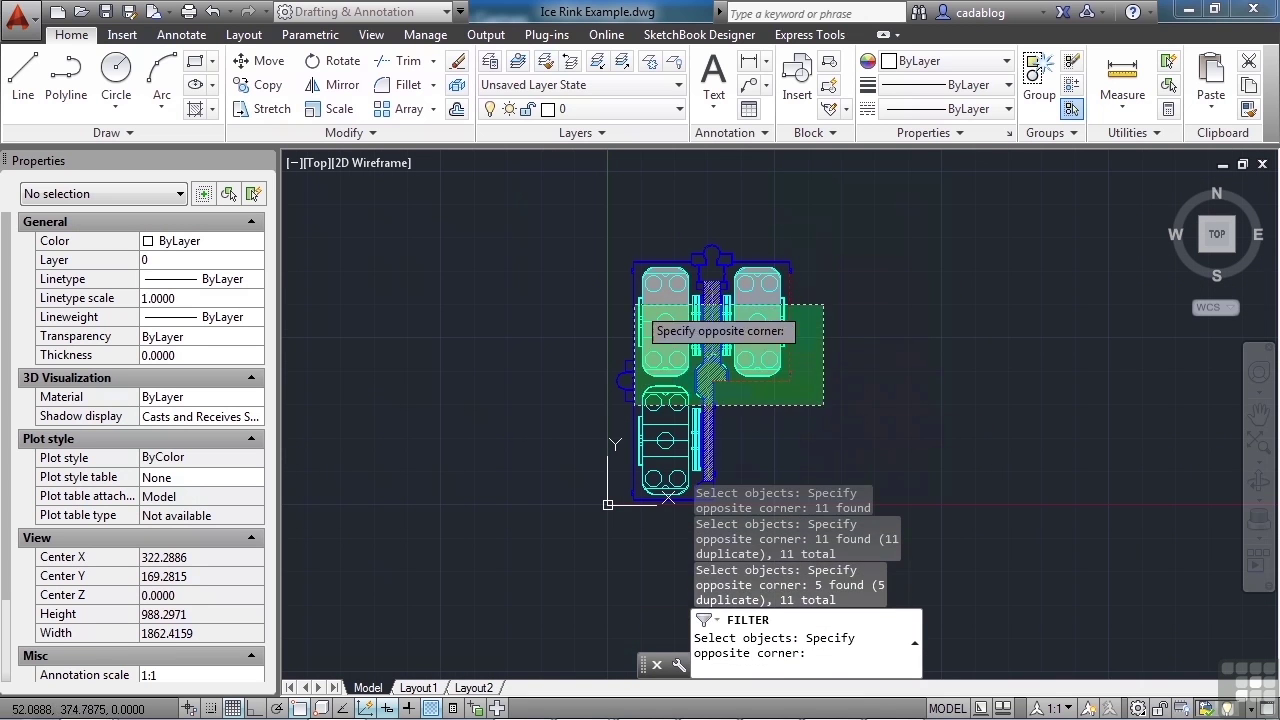
{"action": "left_click", "coordinate": [640, 262]}
Check the boundary and finish the filtered selection, keeping the 11 red lines on layer BDG
{"action": "scroll", "coordinate": [740, 382], "scroll_direction": "up", "scroll_amount": 8}
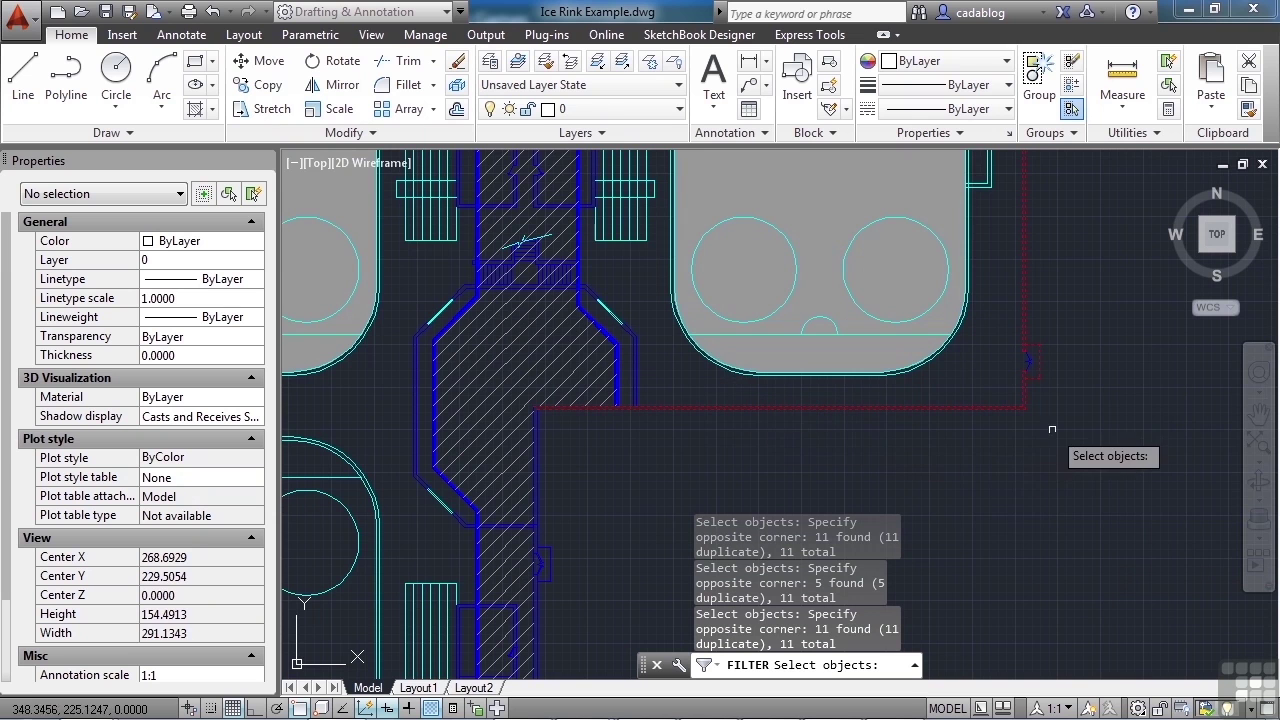
{"action": "scroll", "coordinate": [1046, 372], "scroll_direction": "up", "scroll_amount": 6}
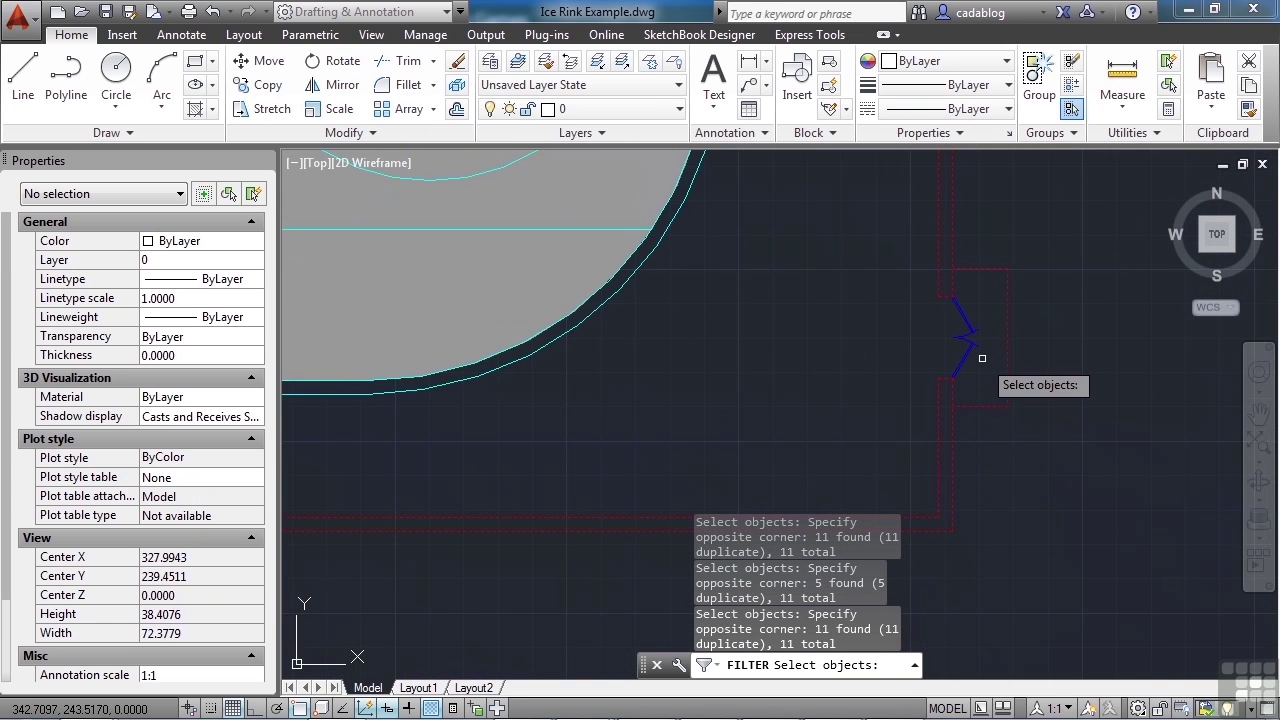
{"action": "scroll", "coordinate": [1023, 358], "scroll_direction": "up", "scroll_amount": 4}
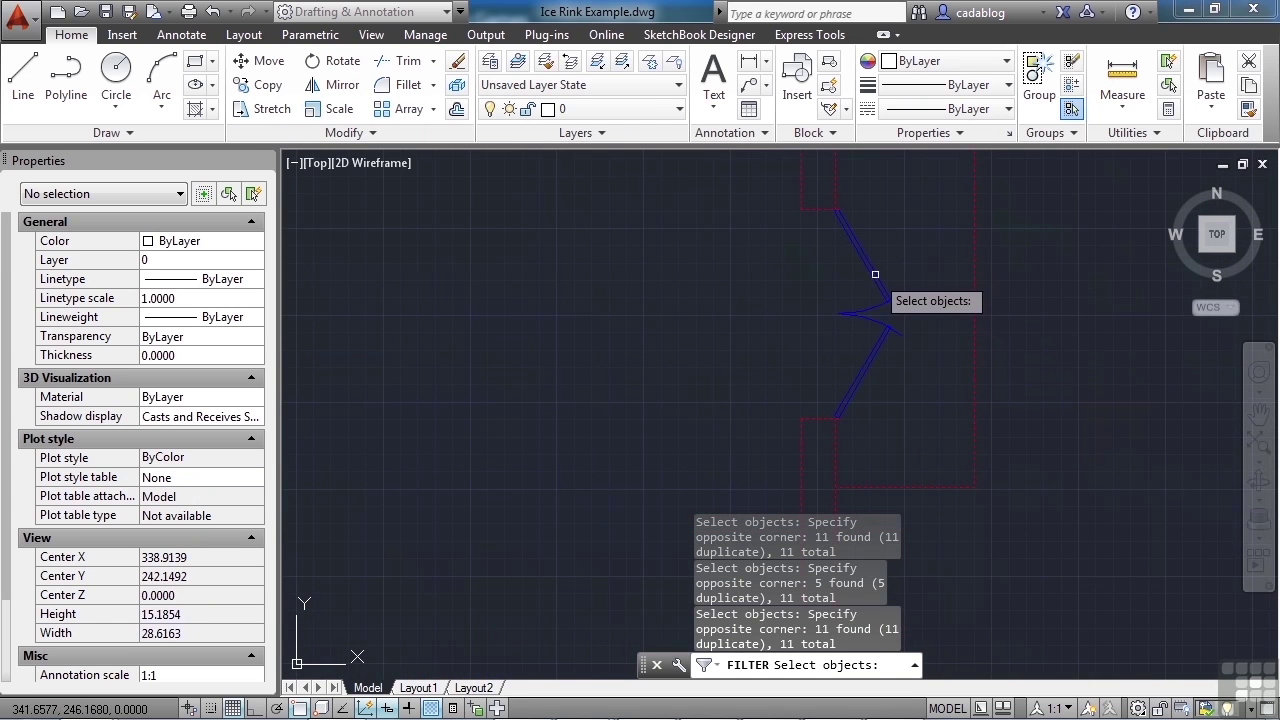
{"action": "scroll", "coordinate": [945, 315], "scroll_direction": "down", "scroll_amount": 18}
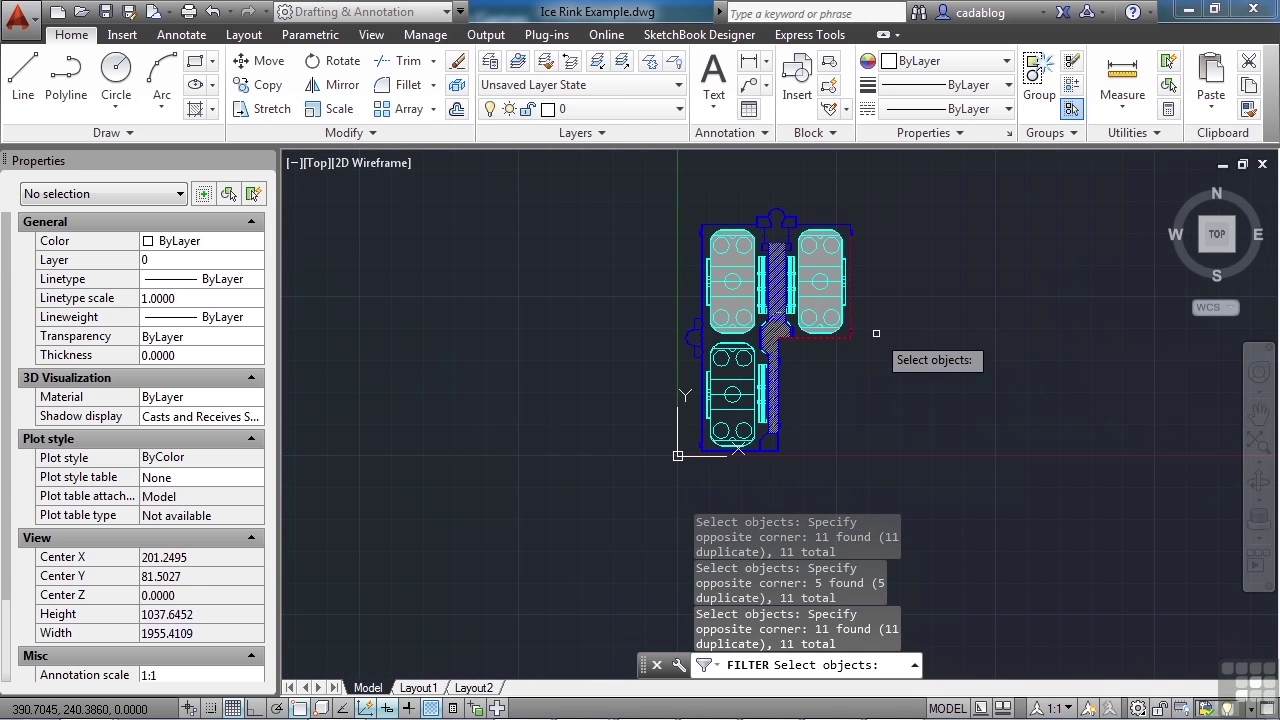
{"action": "key", "text": "Return"}
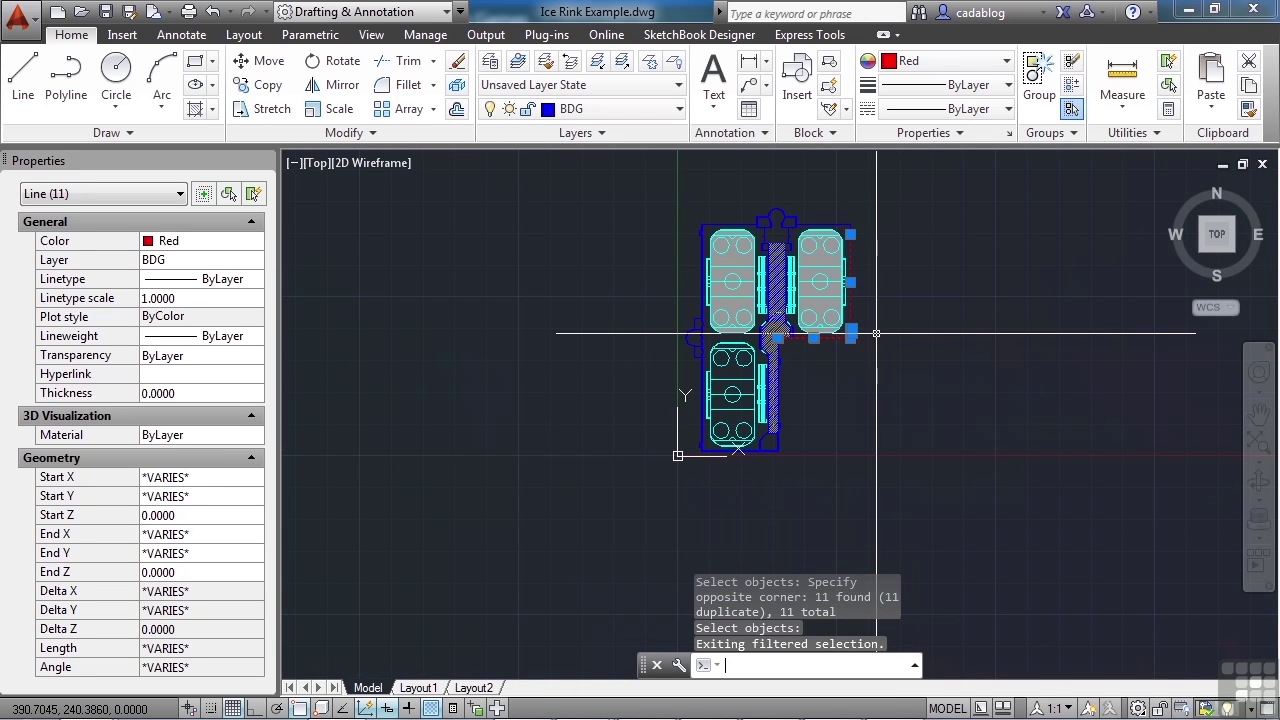